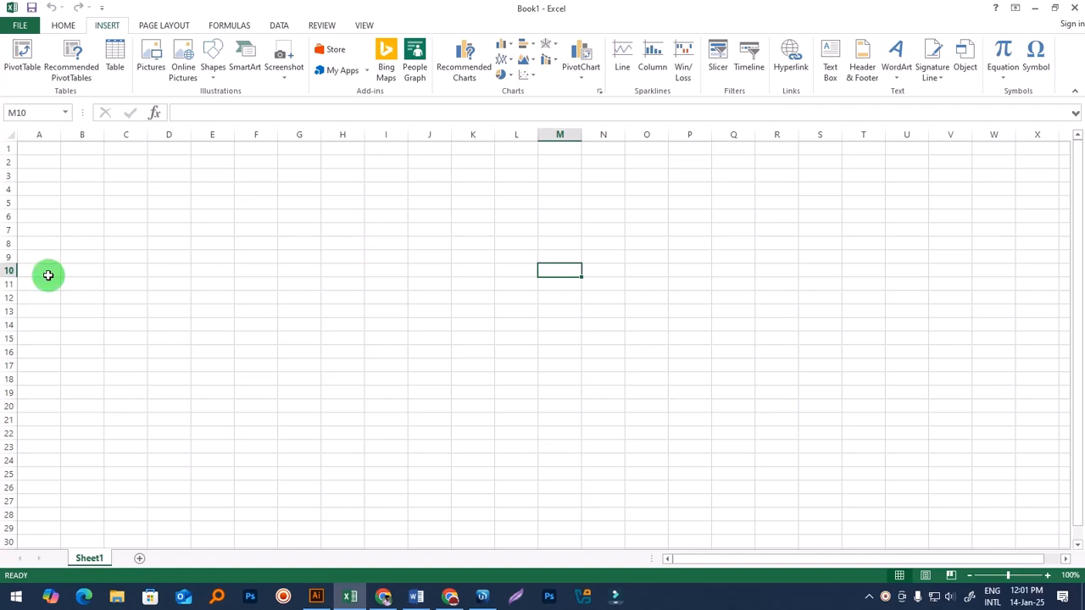
# Step: Enter the column headers Ban, Eng, Math and Total in cells A1 to D1
pyautogui.click(39, 150)
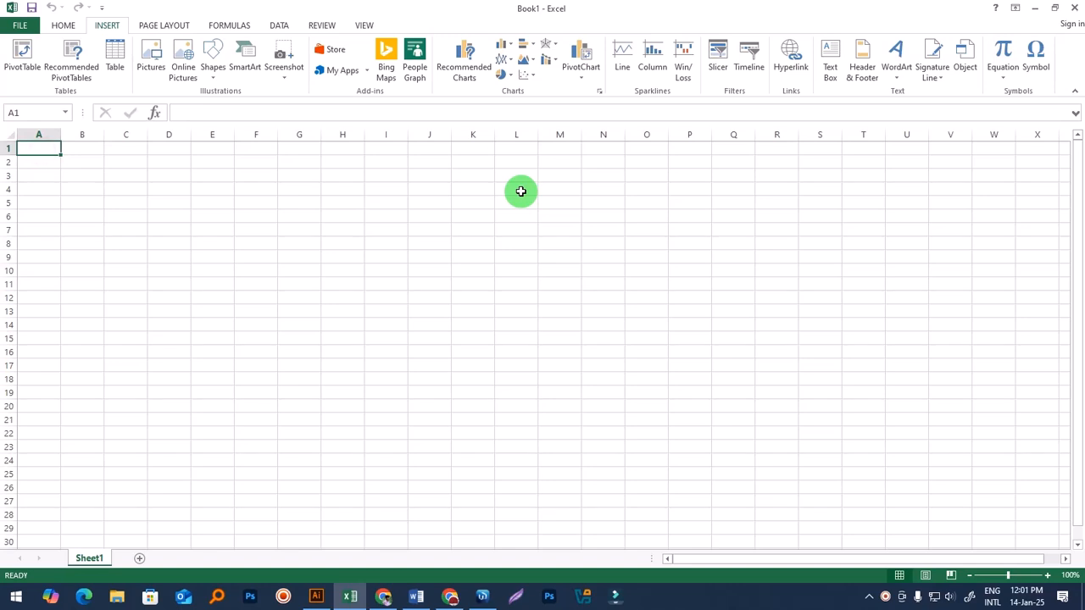
pyautogui.write('Ban')
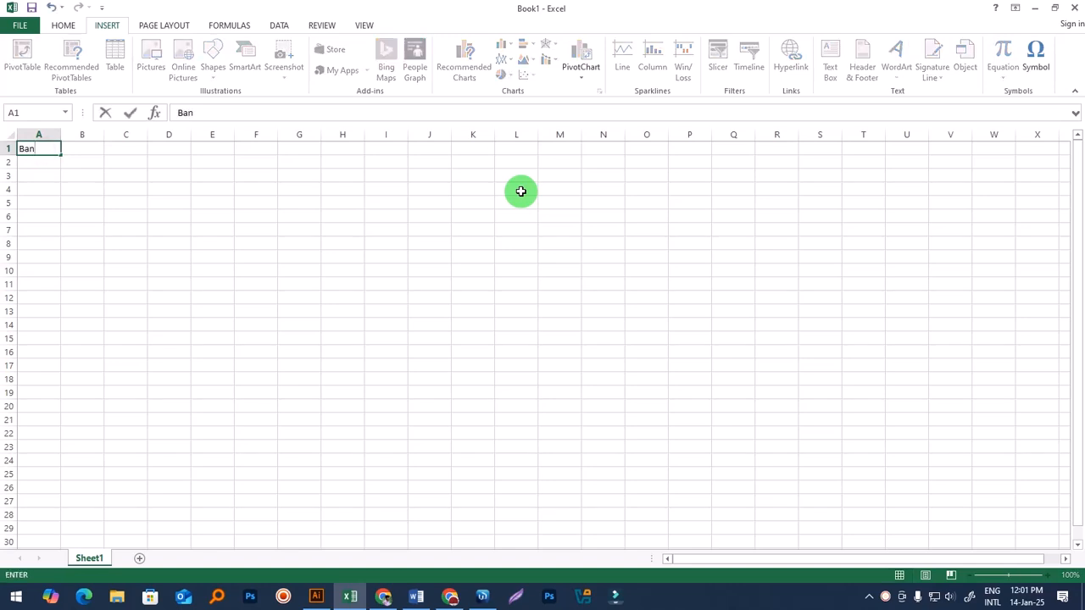
pyautogui.press('Tab')
pyautogui.write('Eng')
pyautogui.press('Tab')
pyautogui.write('Math')
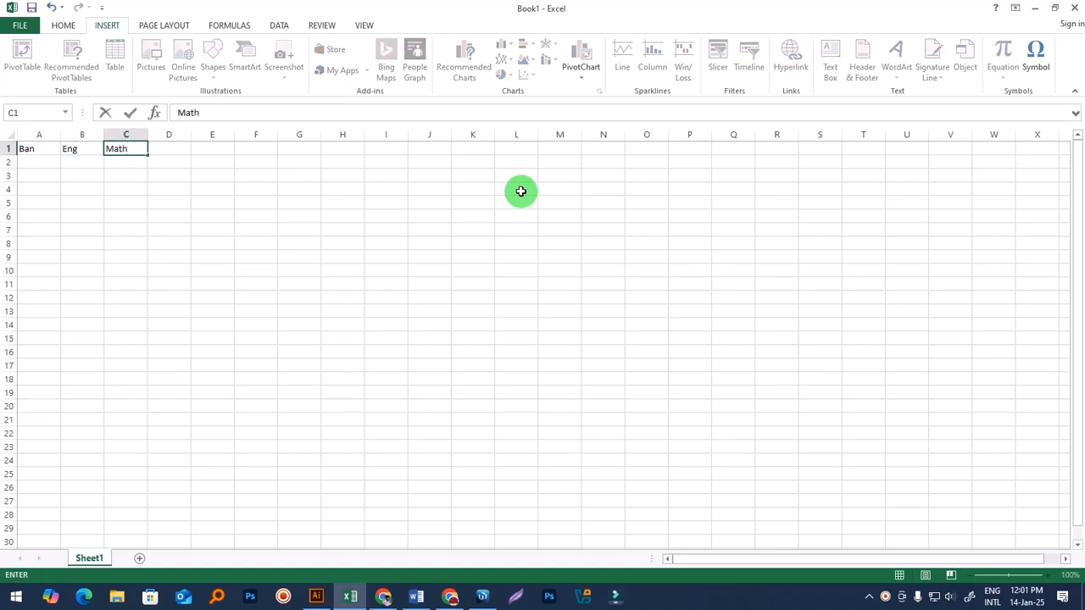
pyautogui.press('Tab')
pyautogui.write('Tot')
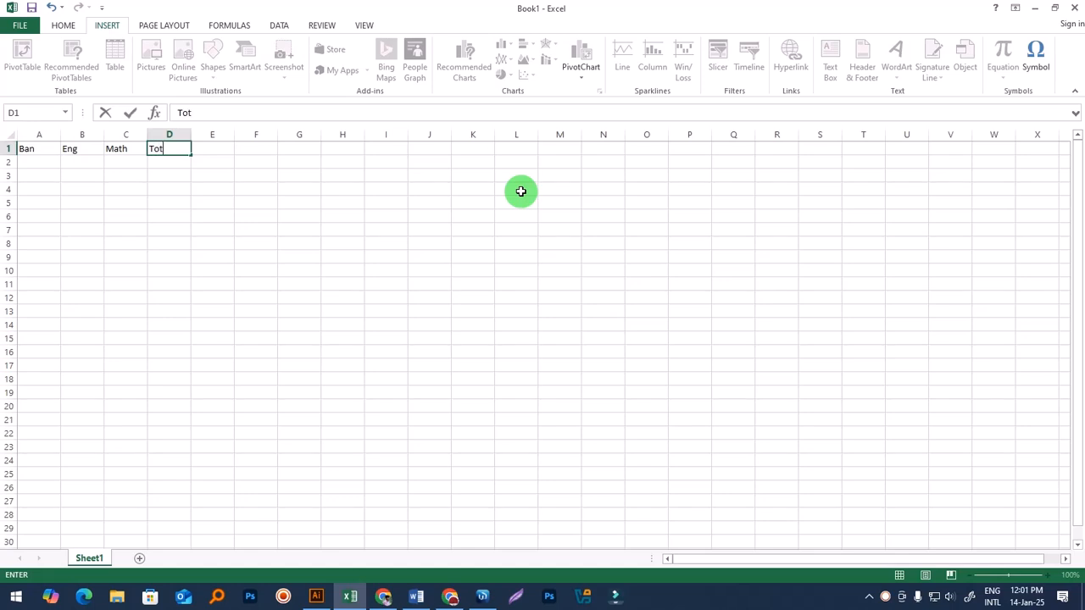
pyautogui.write('al')
pyautogui.click(299, 234)
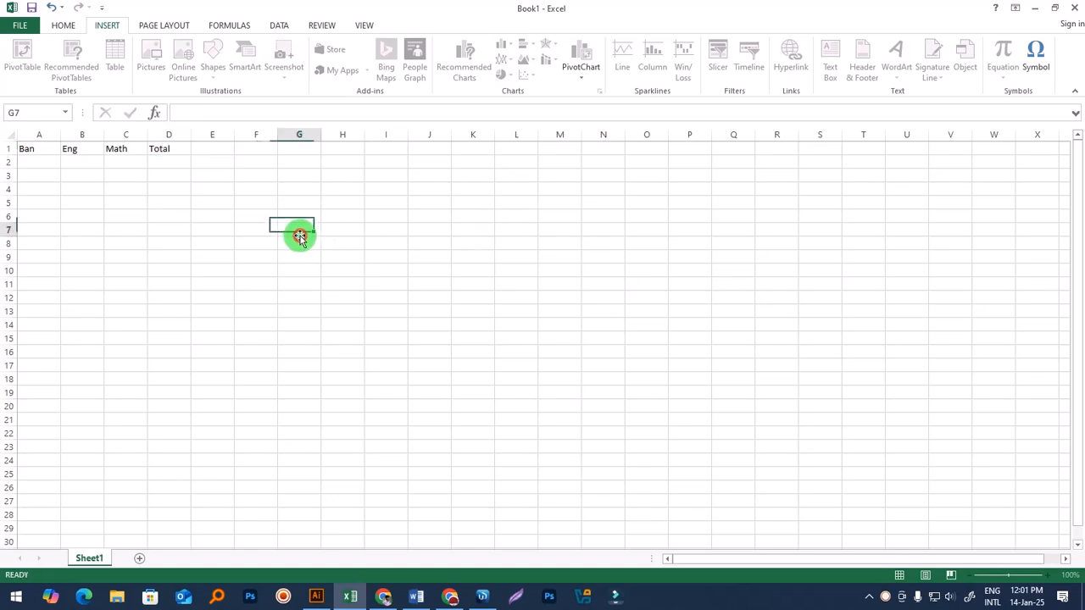
# Step: Fill the row under the headers with 80, 60 and 75 as marks and 220 as the total
pyautogui.click(23, 167)
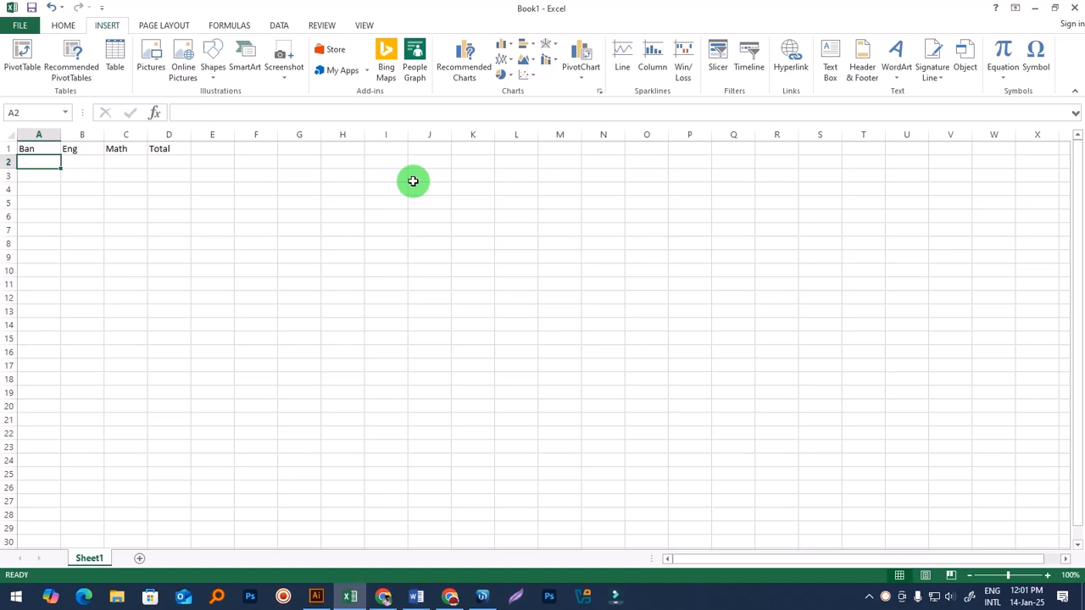
pyautogui.write('80')
pyautogui.press('Tab')
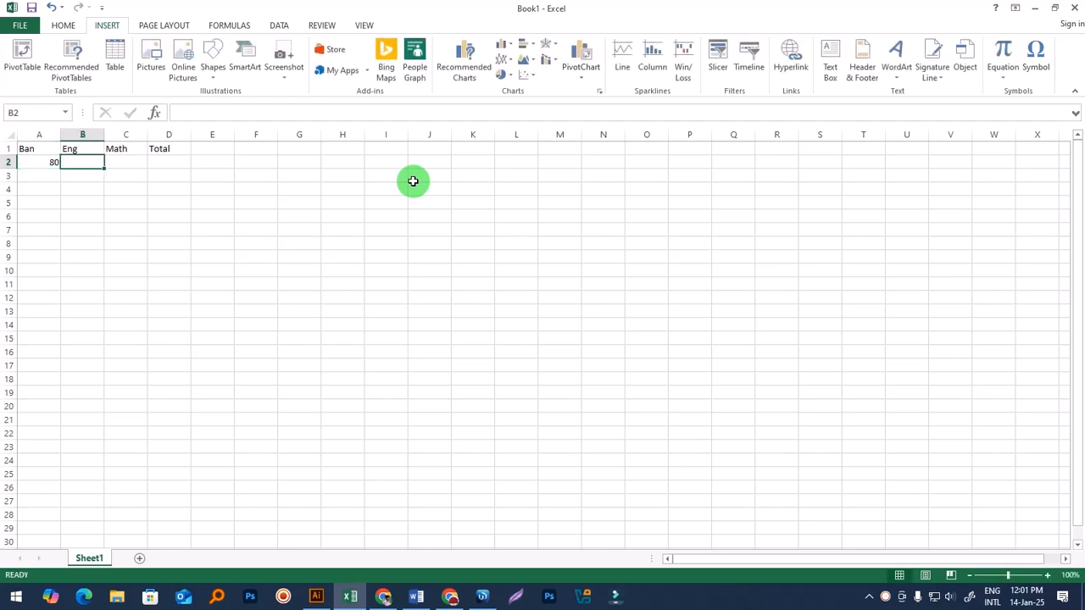
pyautogui.write('60')
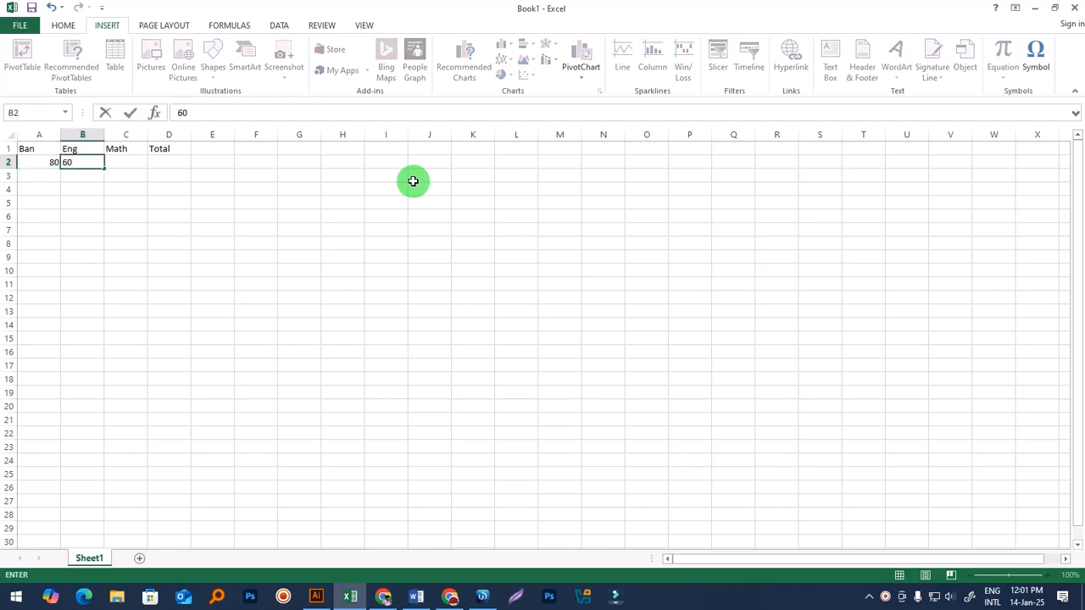
pyautogui.press('Tab')
pyautogui.write('75')
pyautogui.press('Tab')
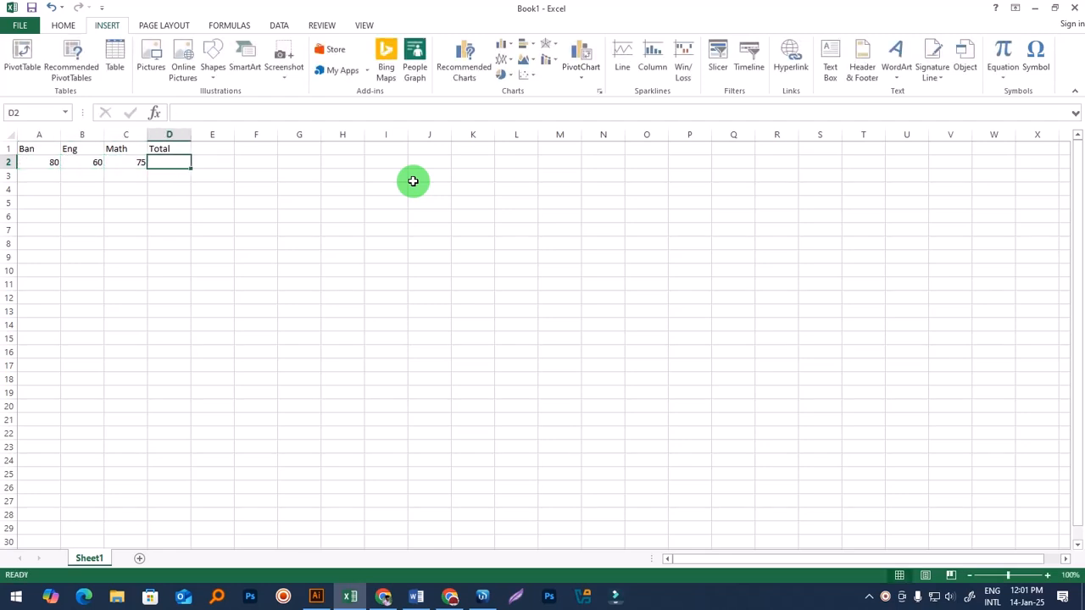
pyautogui.moveTo(56, 164); pyautogui.dragTo(120, 158)
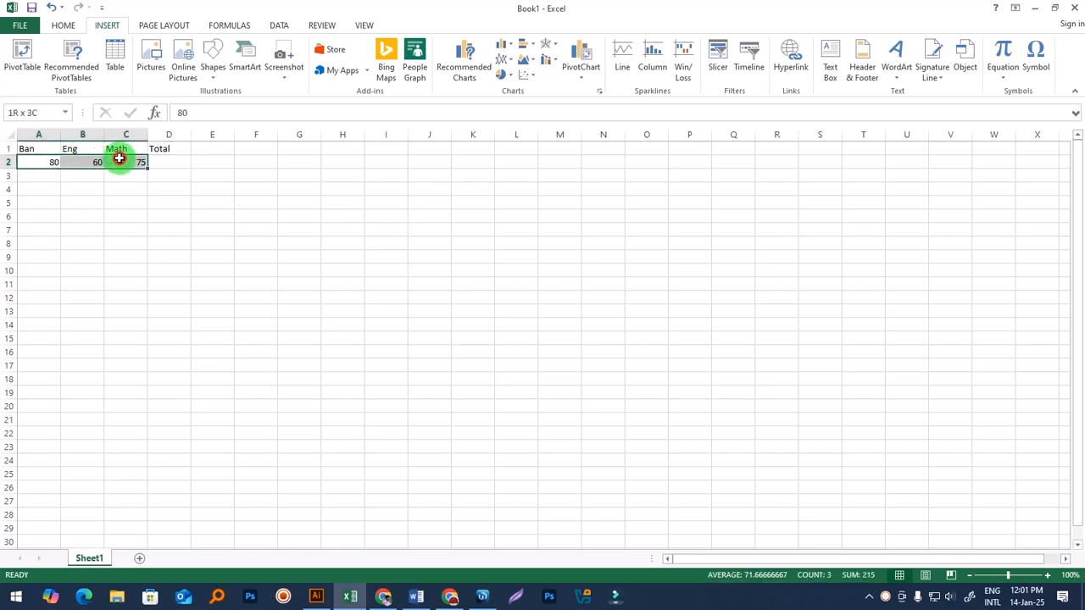
pyautogui.click(175, 165)
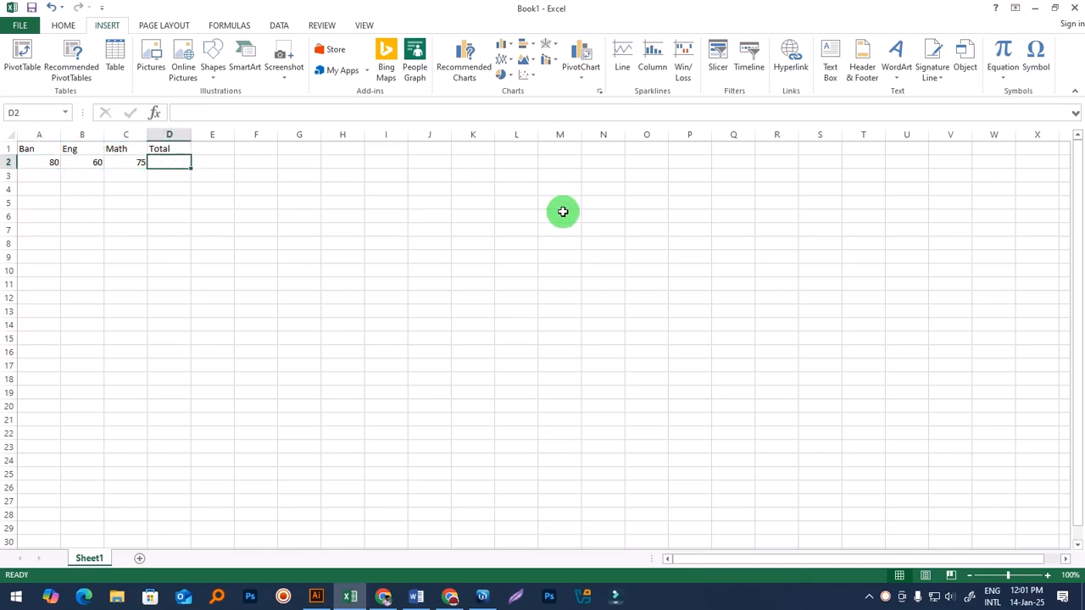
pyautogui.write('220')
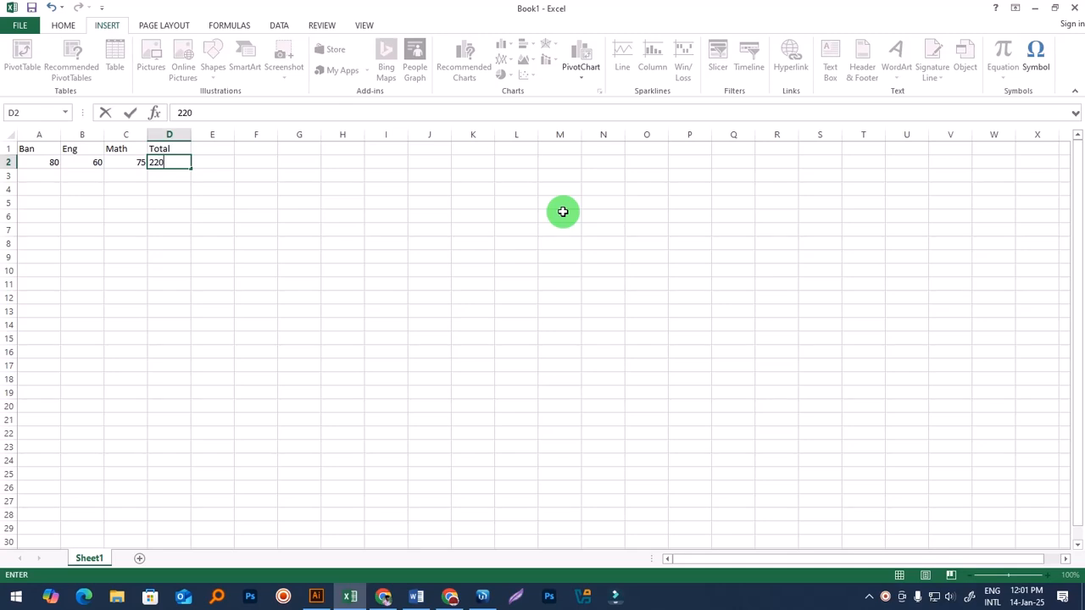
pyautogui.click(404, 299)
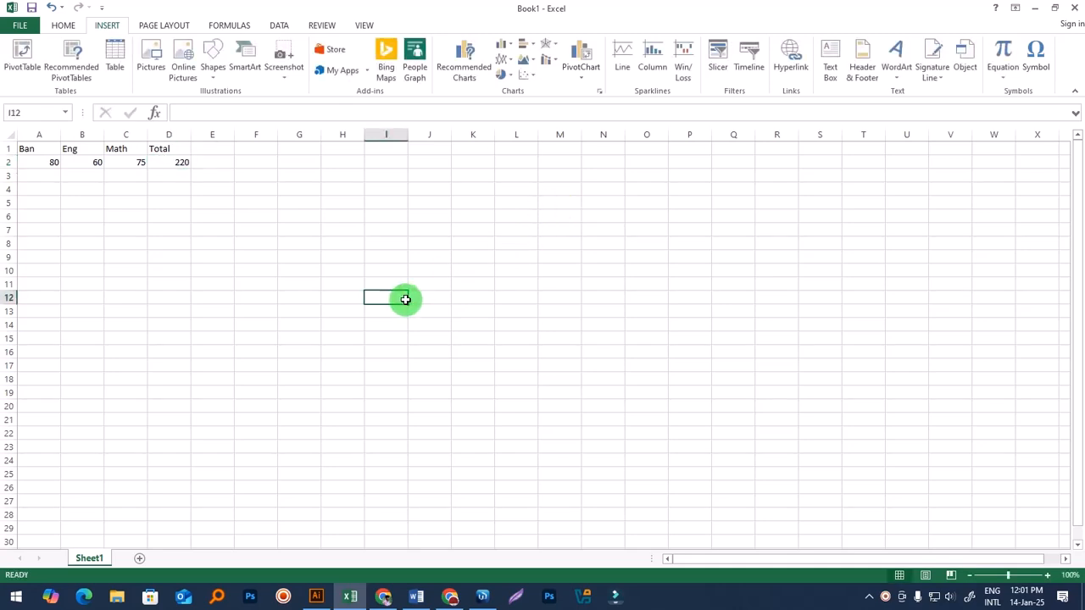
# Step: Copy the header row A1:D1 to row 10, starting in cell A10
pyautogui.moveTo(45, 154); pyautogui.dragTo(161, 148)
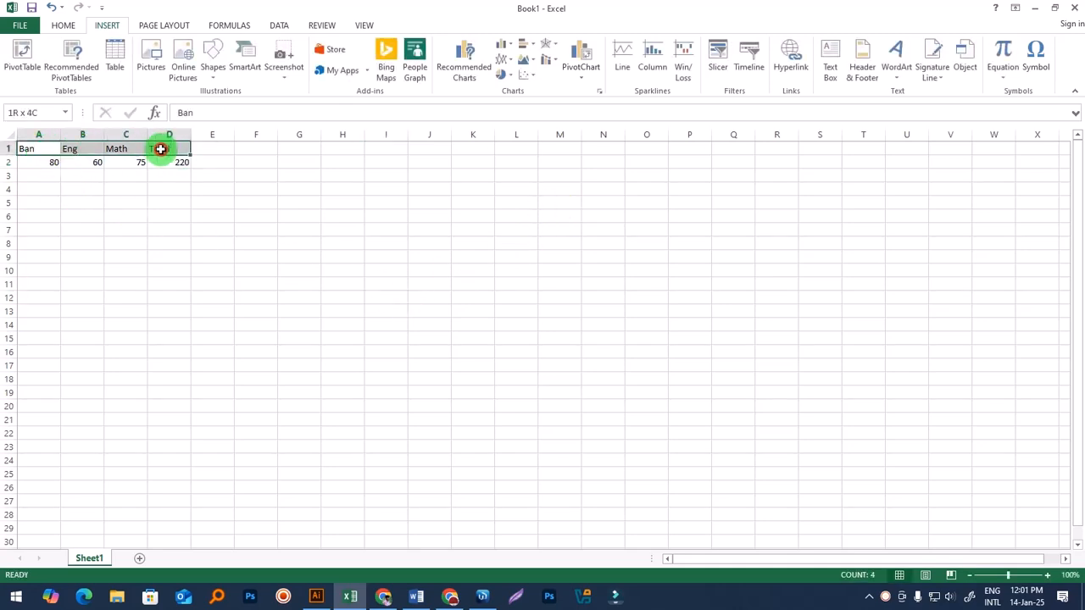
pyautogui.hotkey('ctrl', 'c')
pyautogui.click(51, 266)
pyautogui.hotkey('ctrl', 'v')
pyautogui.click(279, 314)
# Step: Insert blank cells at A10:A16, shifting the copied headers one column right
pyautogui.click(34, 283)
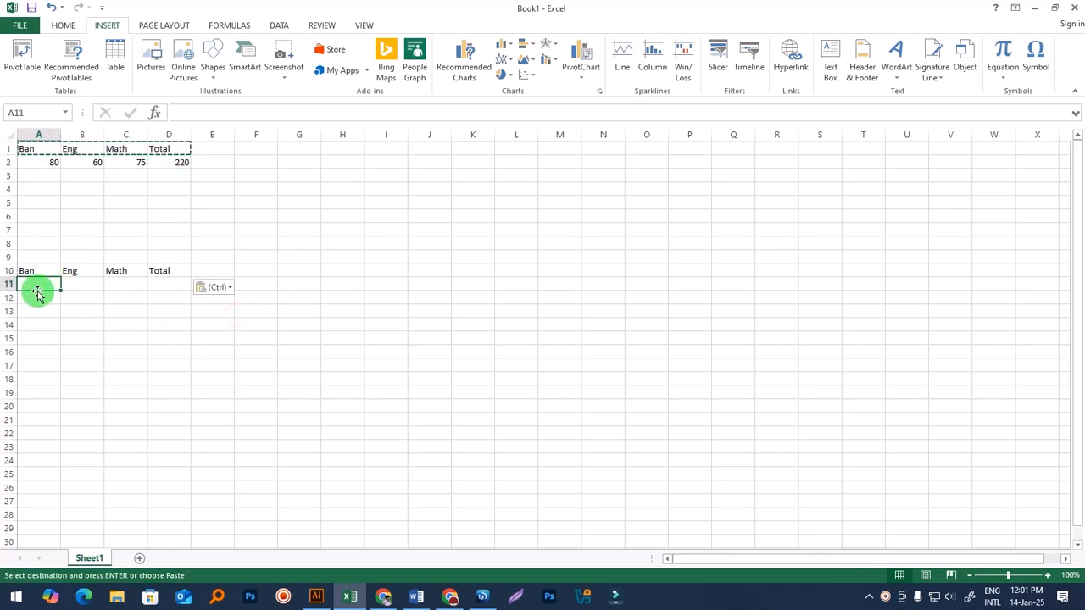
pyautogui.moveTo(36, 273); pyautogui.dragTo(36, 351)
pyautogui.rightClick(32, 277)
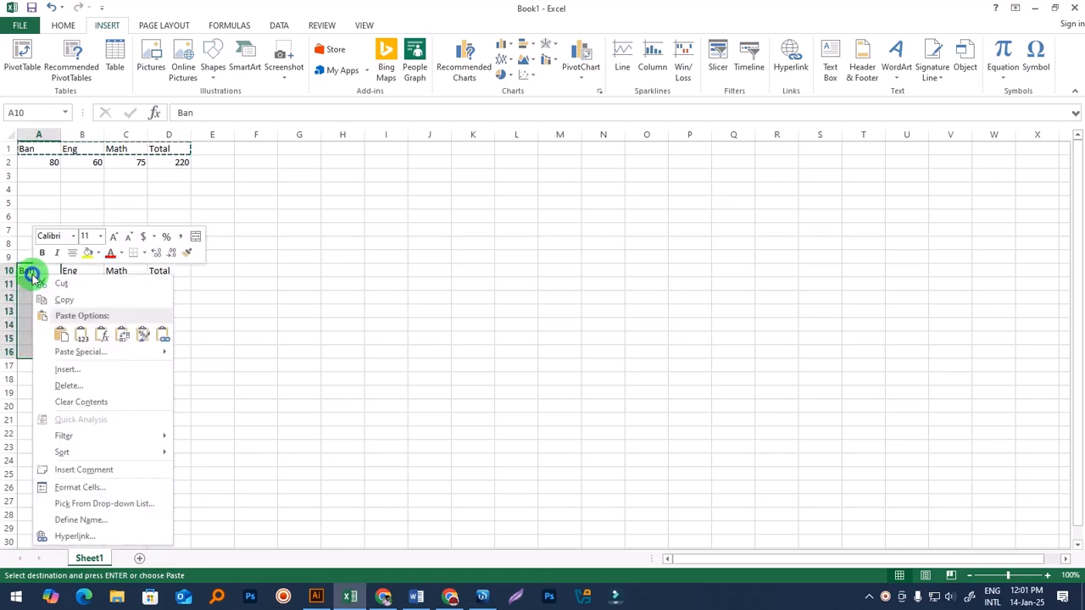
pyautogui.click(85, 368)
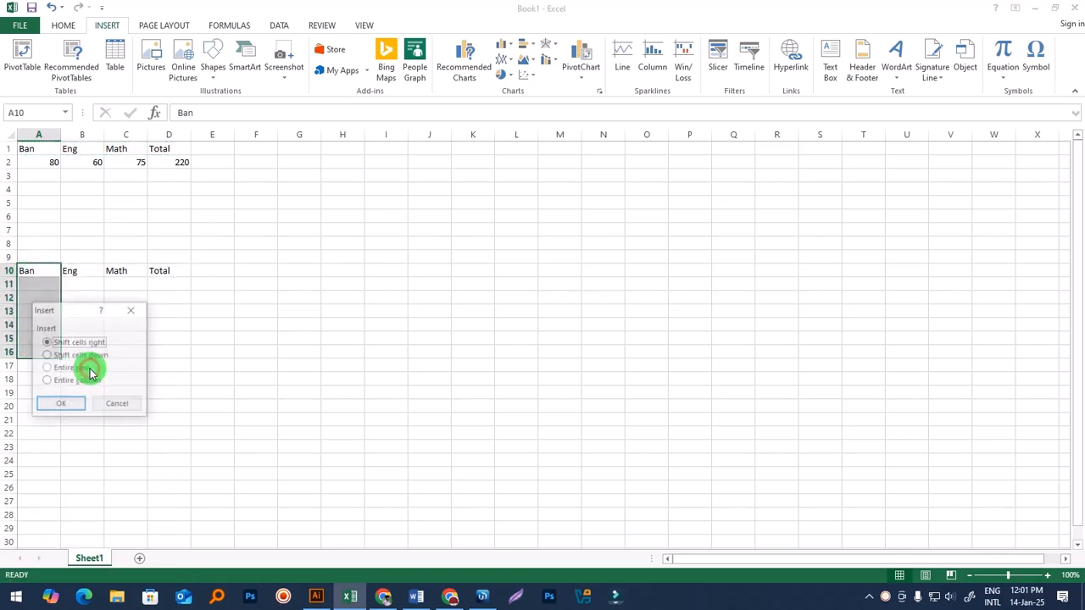
pyautogui.click(62, 402)
pyautogui.click(168, 374)
# Step: Enter the header Name in A10 and fill A11 to A15 with the placeholders ghg, h, ghg, fgh and ghg
pyautogui.click(51, 269)
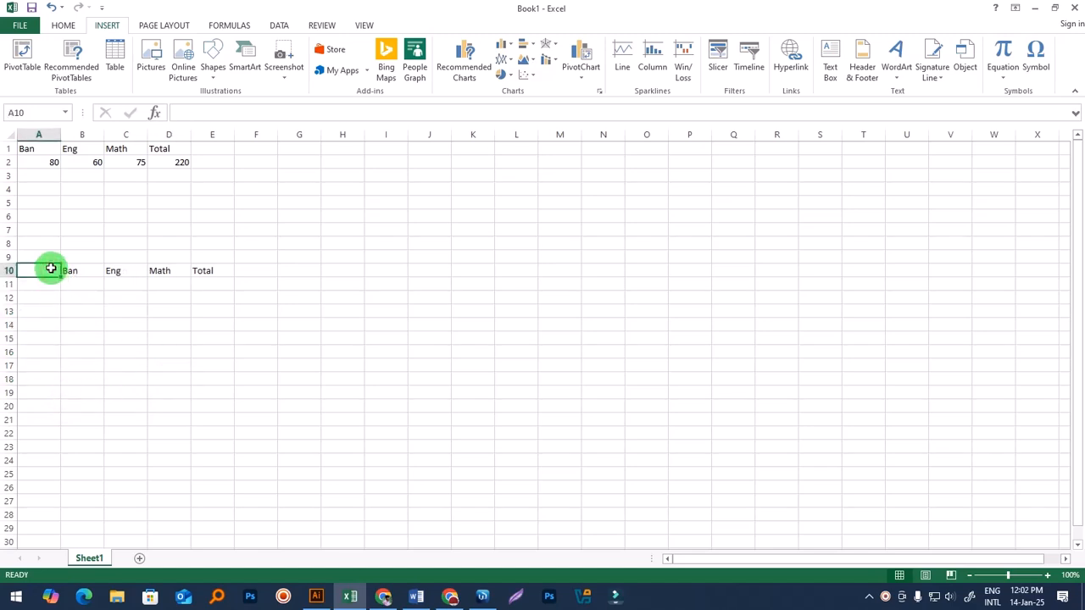
pyautogui.write('Name')
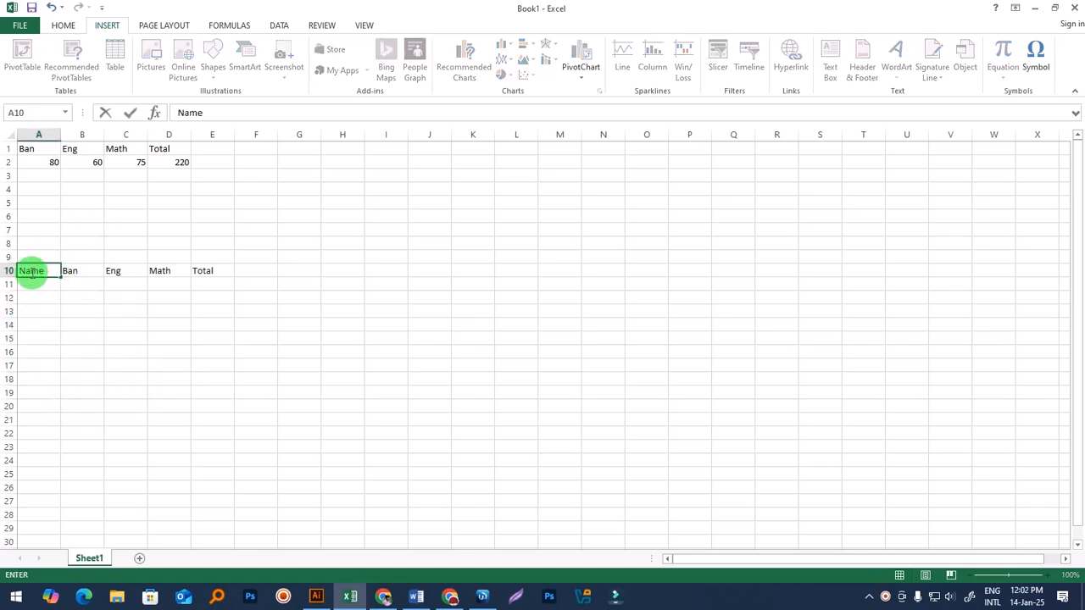
pyautogui.click(35, 289)
pyautogui.write('ghg')
pyautogui.press('Return')
pyautogui.write('h')
pyautogui.press('Return')
pyautogui.write('ghg')
pyautogui.click(38, 324)
pyautogui.write('fgh')
pyautogui.click(39, 339)
pyautogui.write('ghg')
pyautogui.click(99, 355)
pyautogui.click(37, 342)
# Step: Enter the Ban marks 80, 85, 90, 55 and 45 in cells B11 to B15
pyautogui.click(83, 284)
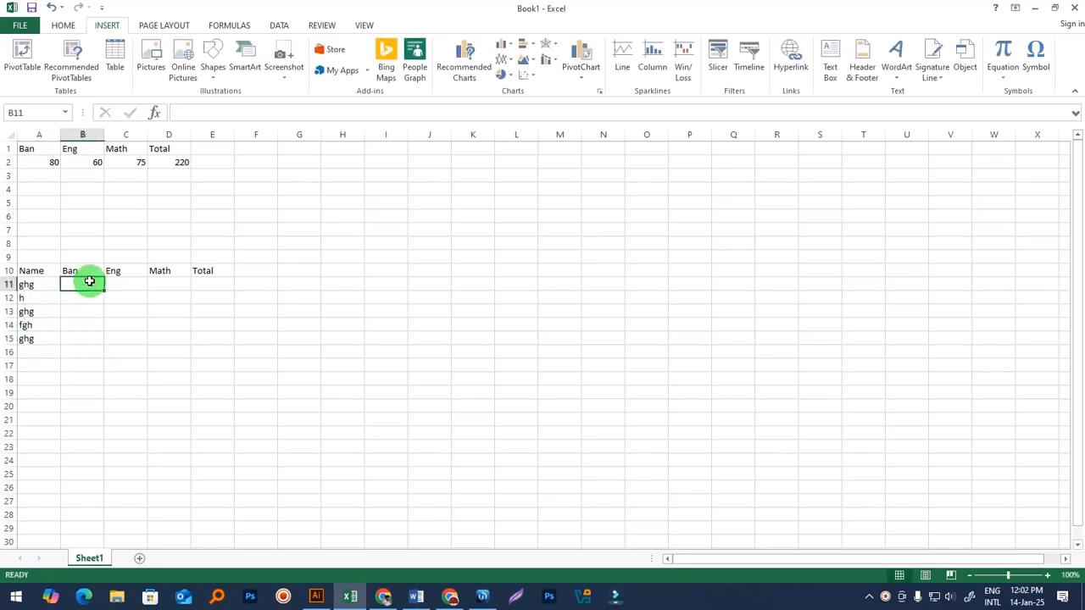
pyautogui.write('5')
pyautogui.press('BackSpace')
pyautogui.write('80')
pyautogui.press('Return')
pyautogui.write('85')
pyautogui.press('Return')
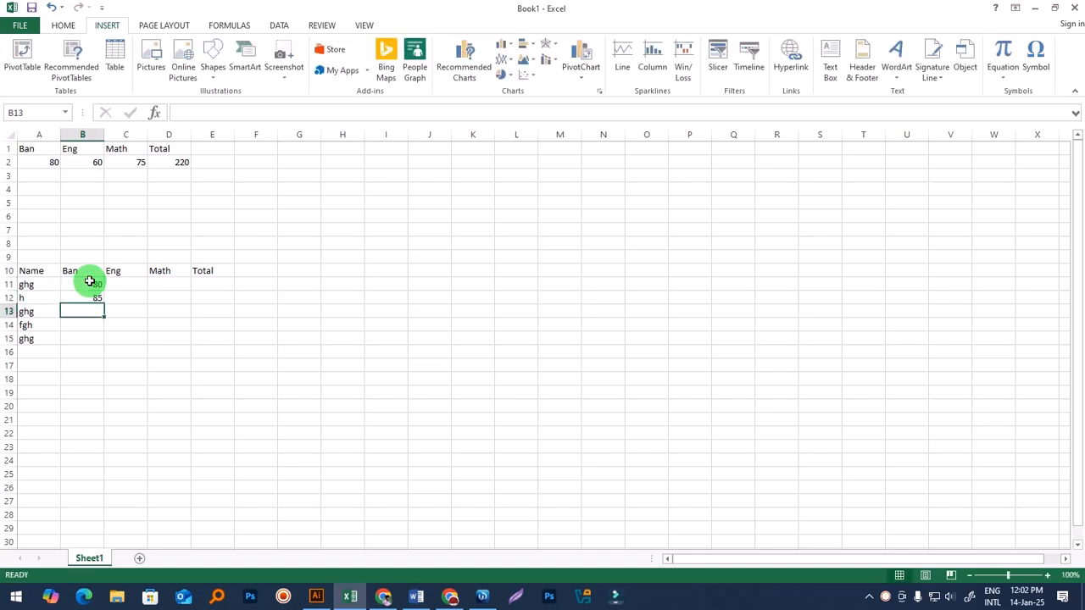
pyautogui.write('90')
pyautogui.press('Return')
pyautogui.write('55')
pyautogui.press('Return')
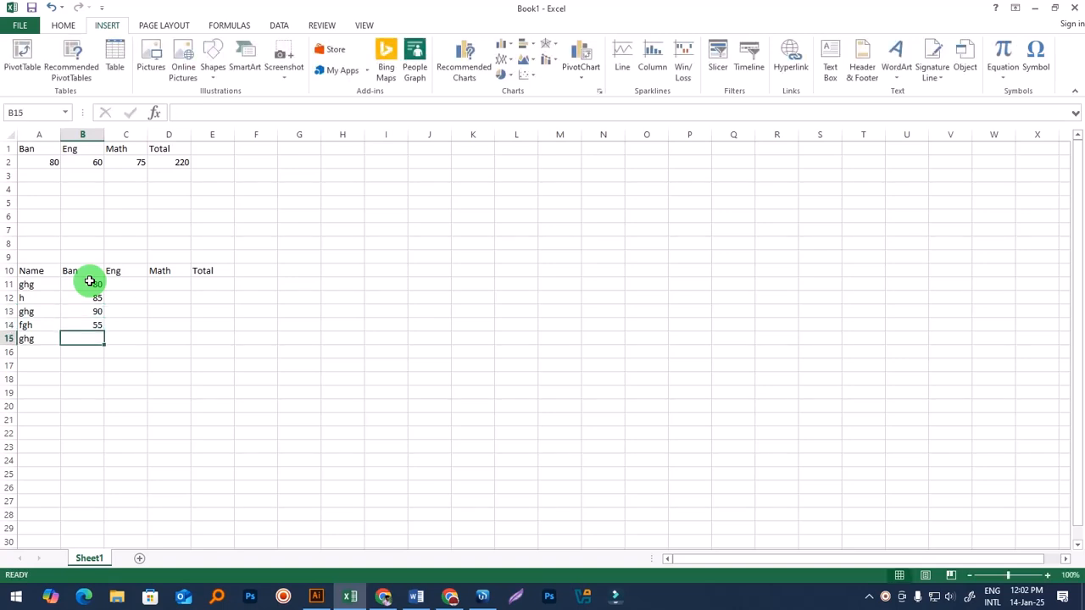
pyautogui.write('45')
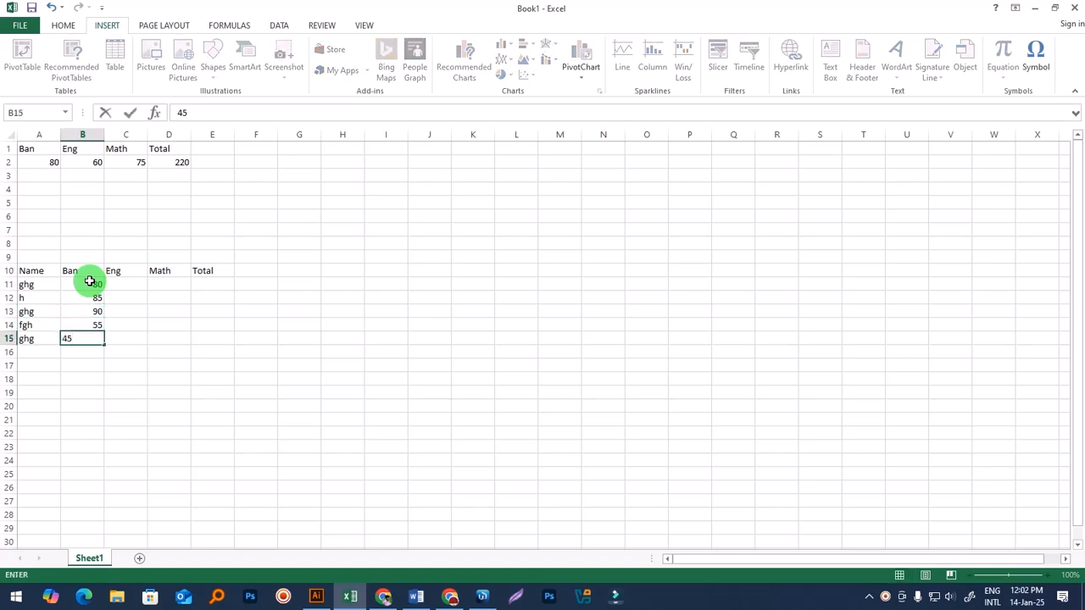
pyautogui.press('Tab')
# Step: Enter the Eng marks 95, 85 and 42 in cells C11 to C13
pyautogui.press('Up')
pyautogui.press('Up')
pyautogui.press('Up')
pyautogui.press('Up')
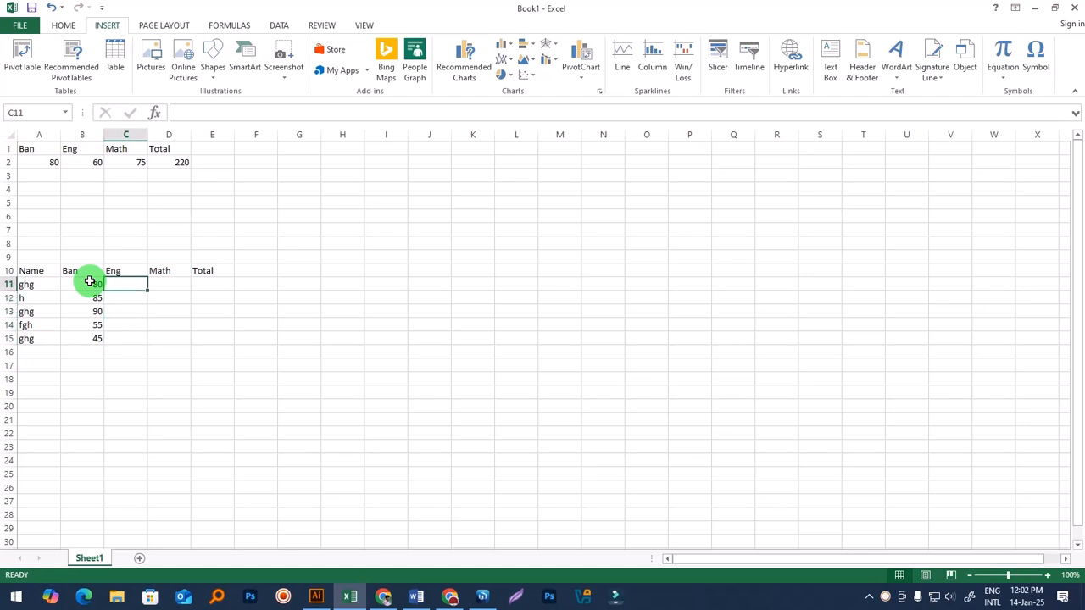
pyautogui.write('95')
pyautogui.press('Return')
pyautogui.write('85')
pyautogui.press('Return')
pyautogui.write('42')
pyautogui.press('Return')
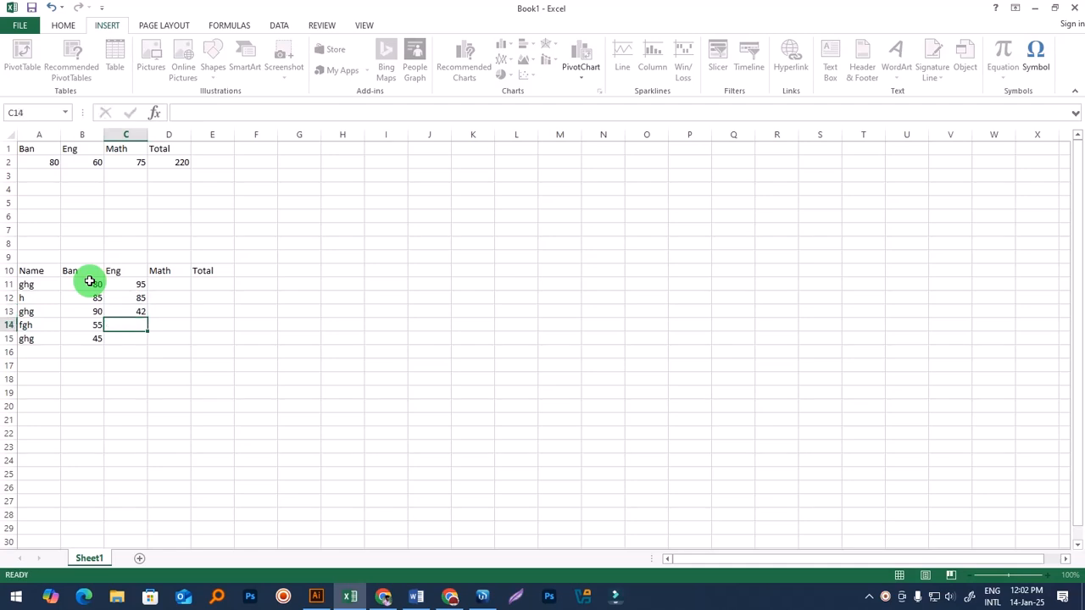
# Step: Enter the Eng marks 77 and 70 in C14 and C15, and the Math mark 89 in D14
pyautogui.write('7')
pyautogui.press('Tab')
pyautogui.write('89')
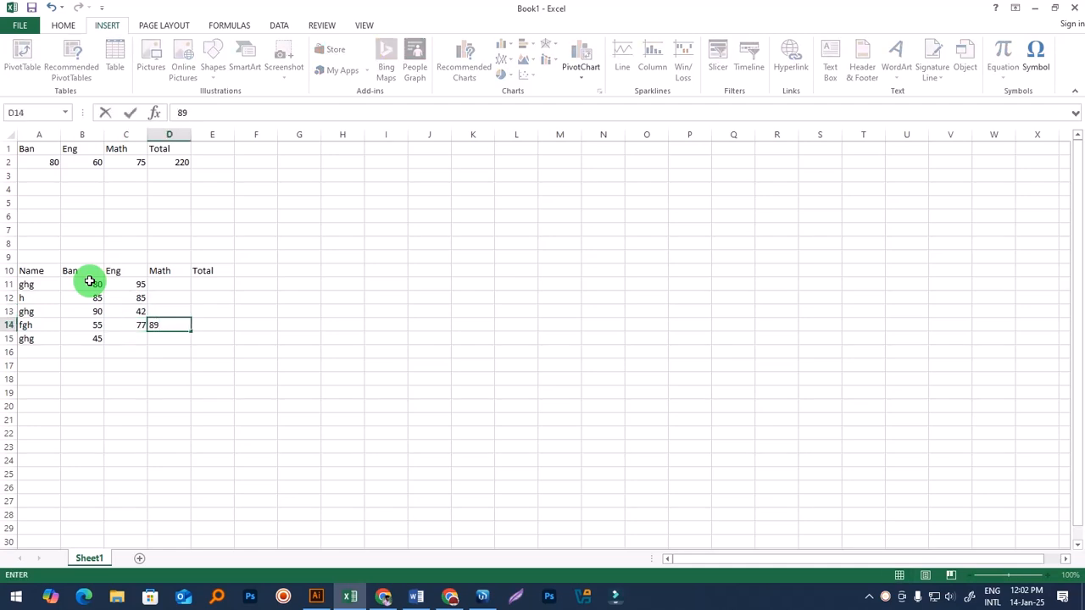
pyautogui.press('Return')
pyautogui.press('Left')
pyautogui.write('70')
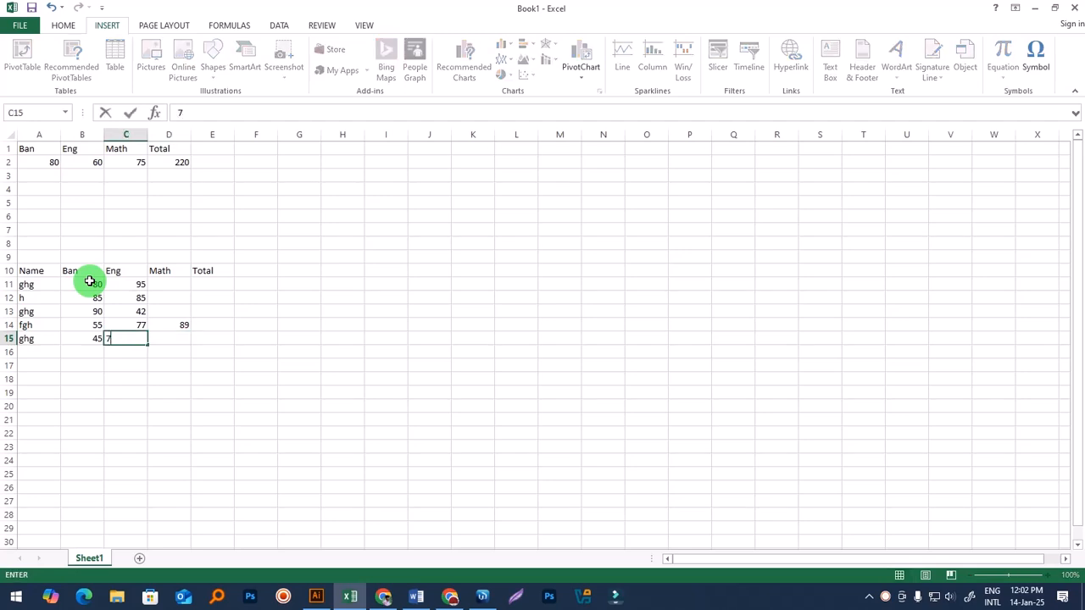
pyautogui.hotkey('ctrl', 'Return')
# Step: Complete the Math column with 75, 80 and 95 in D11 to D13 and 45 in D15
pyautogui.press('Right')
pyautogui.press('Up')
pyautogui.press('Up')
pyautogui.press('Up')
pyautogui.press('Up')
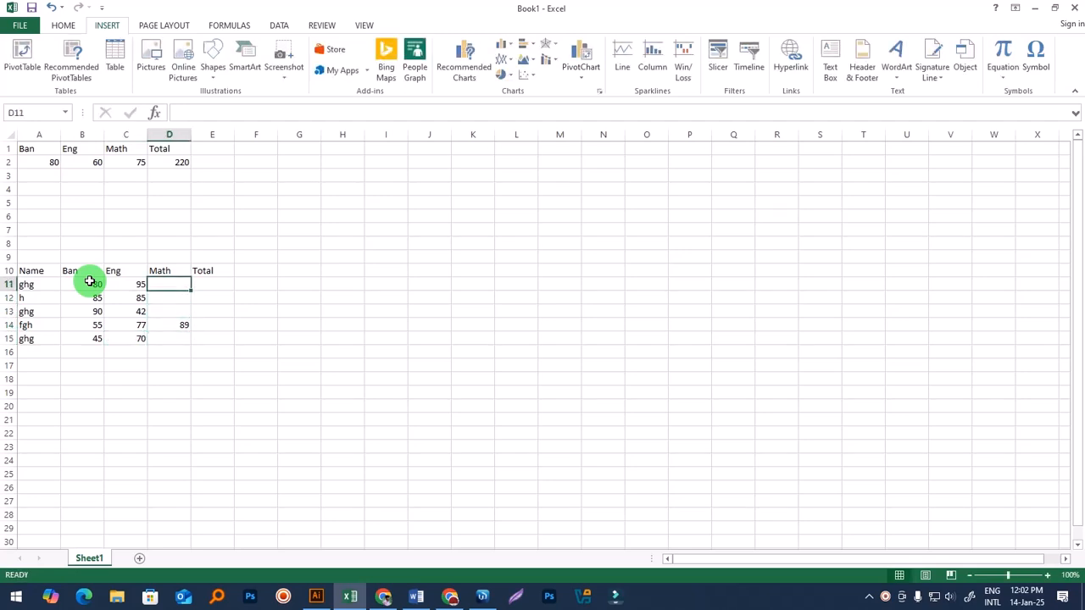
pyautogui.write('75')
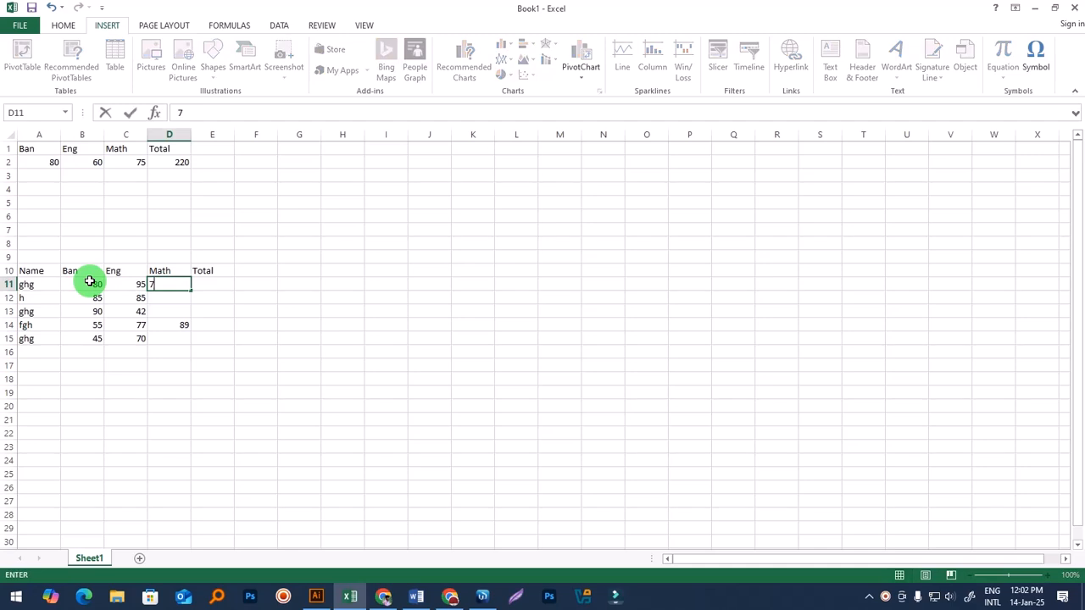
pyautogui.press('Return')
pyautogui.write('80')
pyautogui.press('Return')
pyautogui.write('95')
pyautogui.press('Return')
pyautogui.press('Down')
pyautogui.press('Down')
pyautogui.press('Up')
pyautogui.write('45')
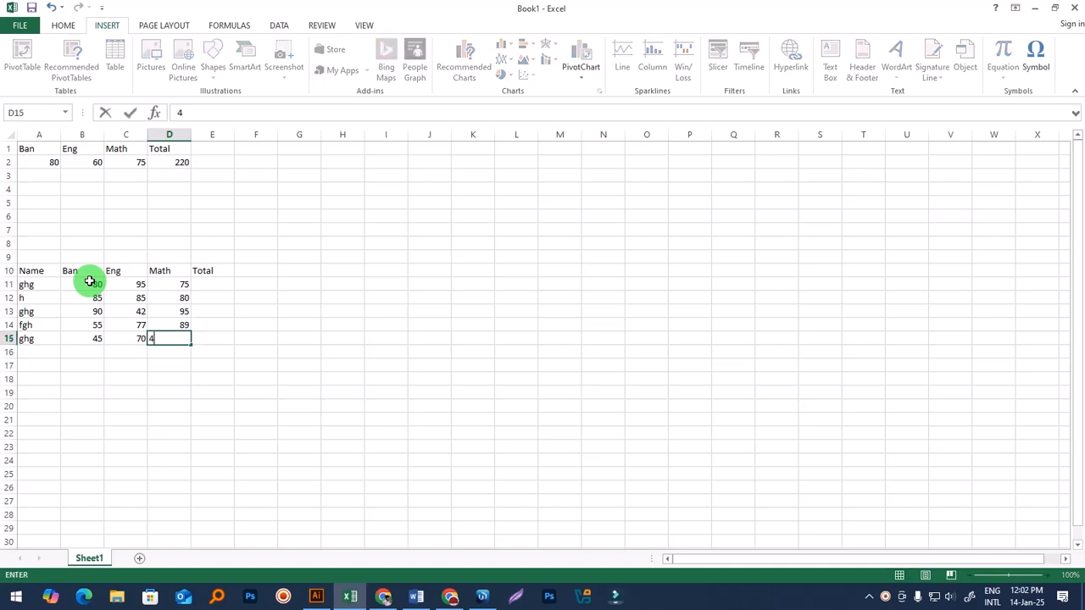
pyautogui.press('Up')
pyautogui.press('Up')
pyautogui.press('Up')
pyautogui.press('Up')
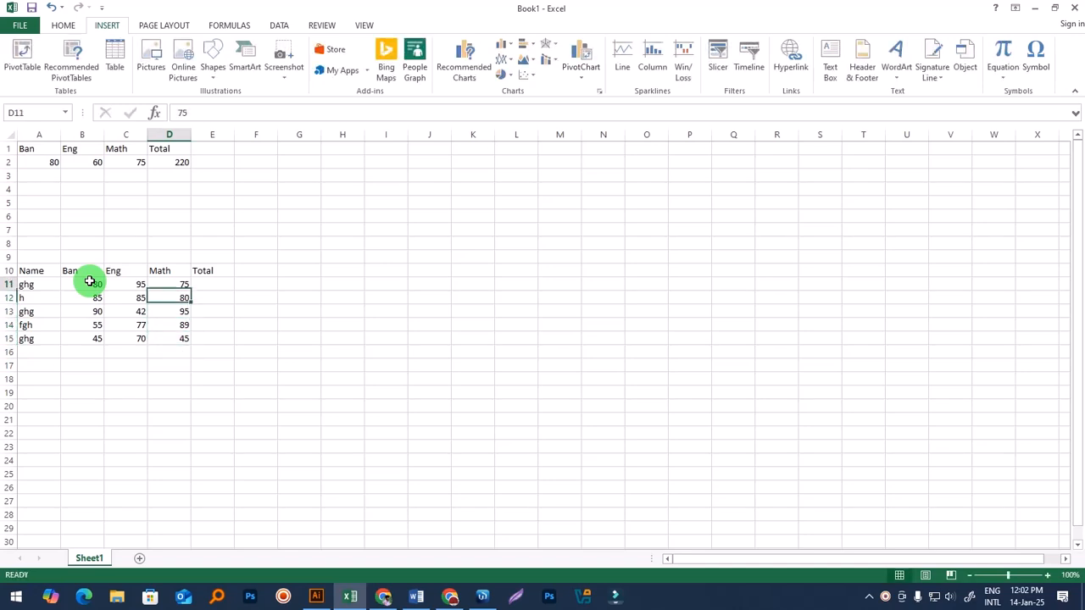
pyautogui.click(355, 307)
# Step: Total the first row's marks B11:D11 with AutoSum, placing the sum in the Total column
pyautogui.moveTo(80, 283); pyautogui.dragTo(173, 284)
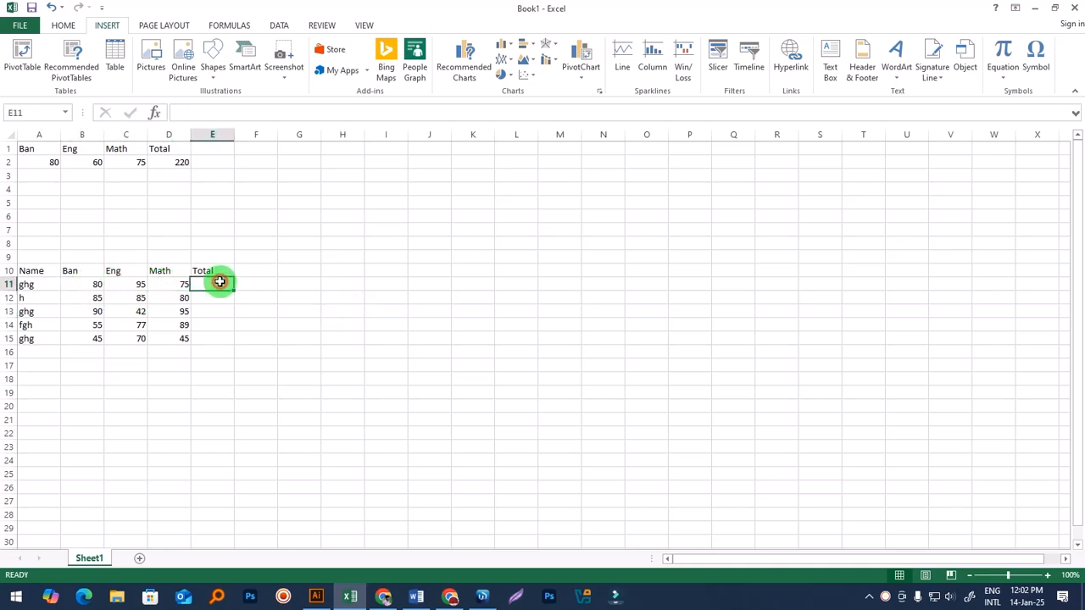
pyautogui.click(249, 366)
pyautogui.moveTo(95, 286); pyautogui.dragTo(188, 287)
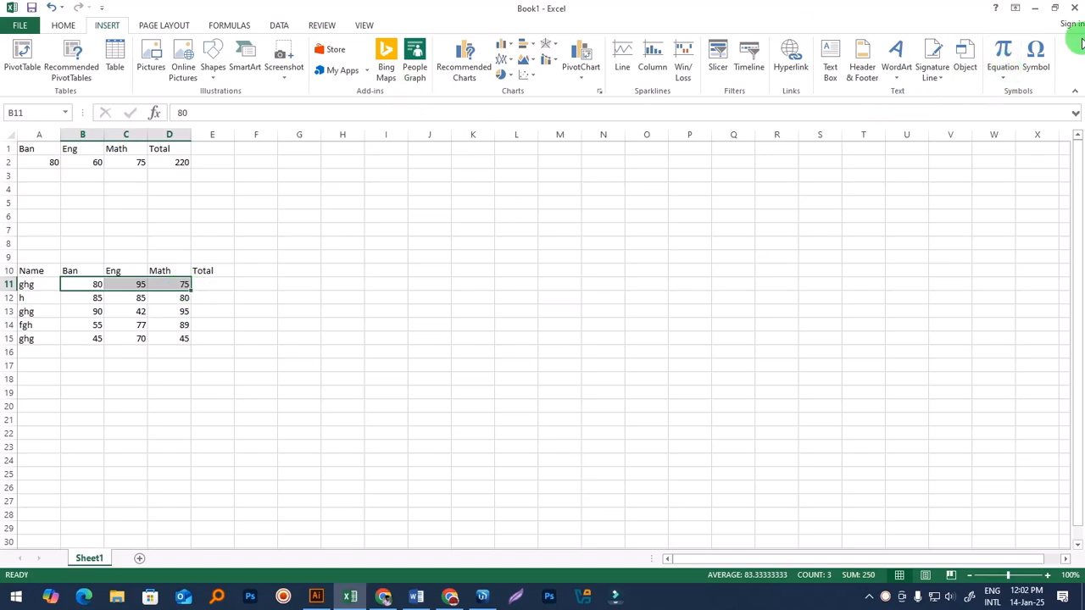
pyautogui.click(1009, 76)
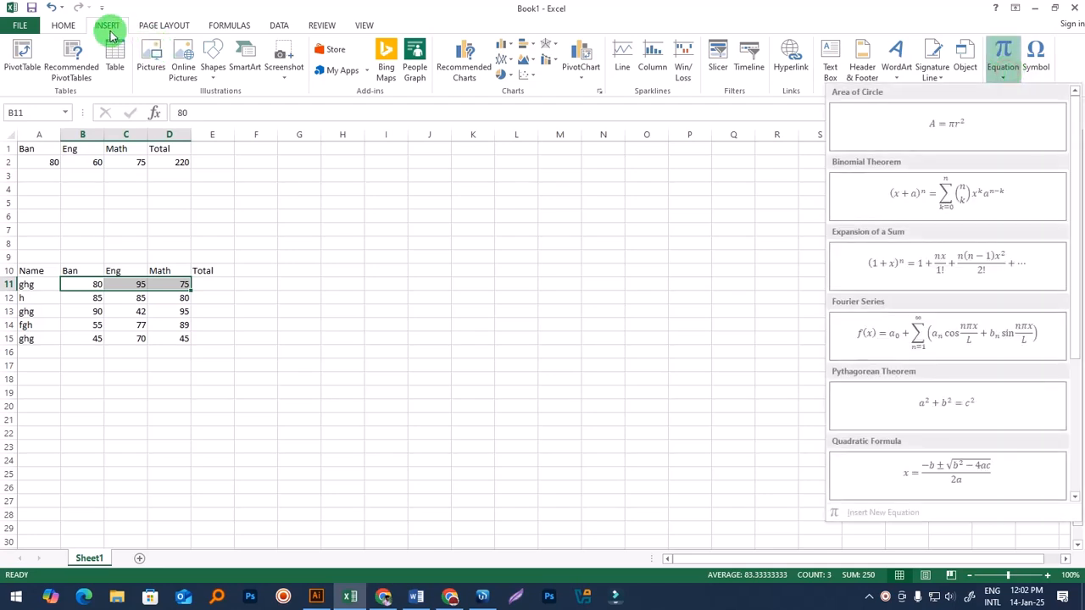
pyautogui.click(70, 25)
pyautogui.click(886, 45)
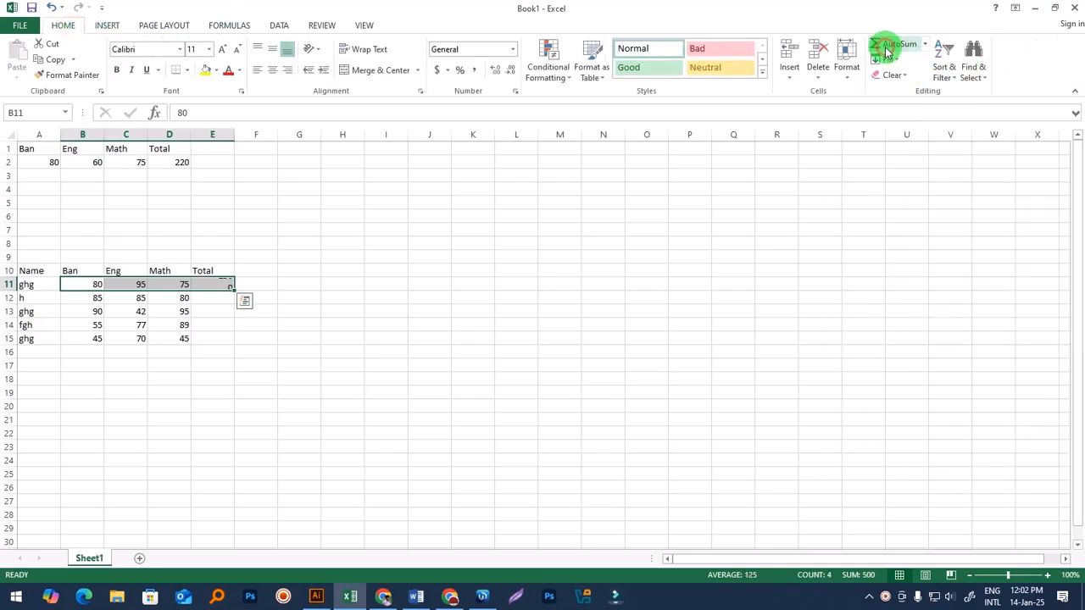
# Step: Copy the total formula from E11 down through E15 to total the remaining rows
pyautogui.click(462, 326)
pyautogui.click(215, 284)
pyautogui.moveTo(234, 291); pyautogui.dragTo(241, 350)
pyautogui.click(353, 339)
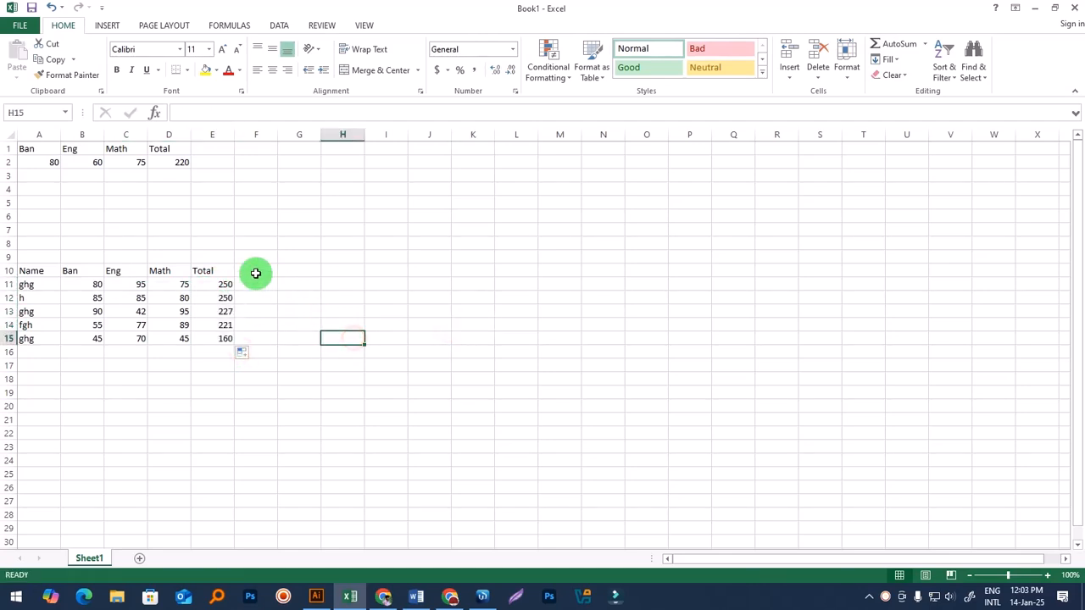
# Step: Add the column heading Result in F10, beside the Total heading
pyautogui.click(254, 270)
pyautogui.write('Result')
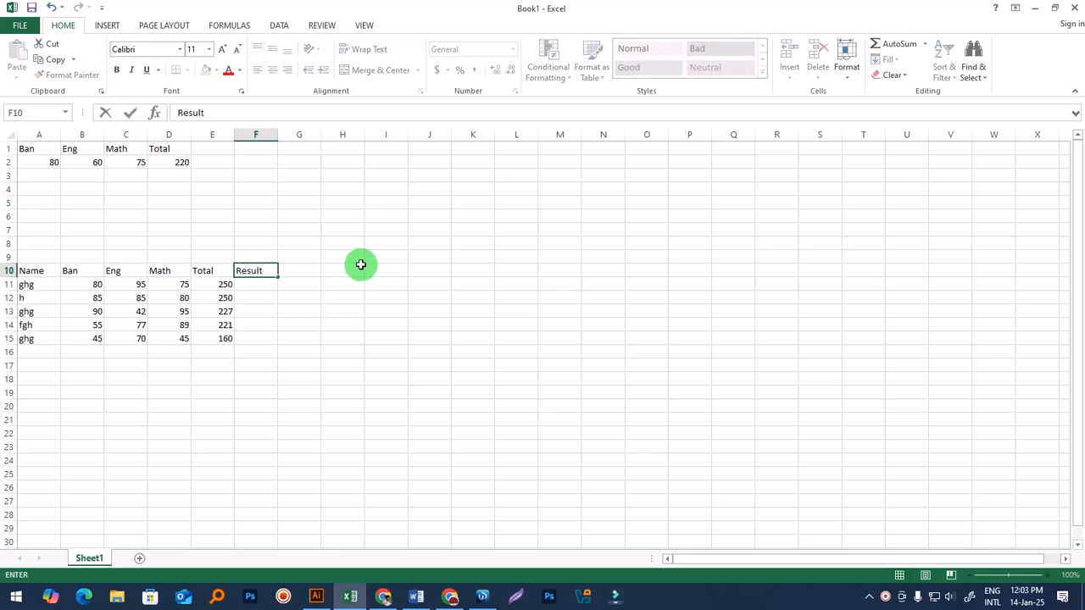
pyautogui.click(351, 339)
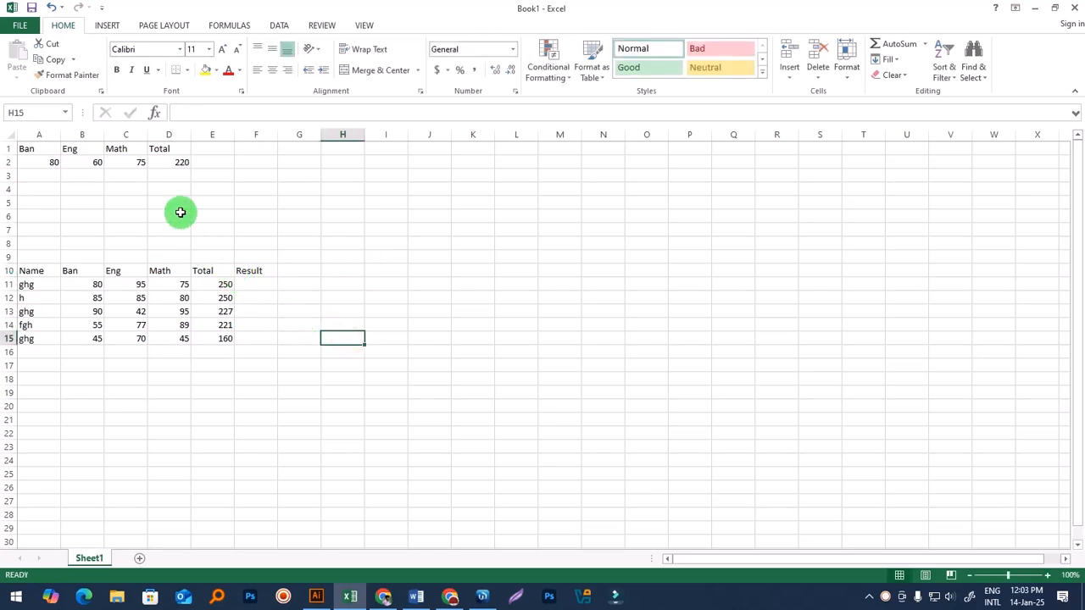
# Step: Begin an IF formula in F11 that tests whether the total in E11 is at least the total in D2
pyautogui.click(182, 162)
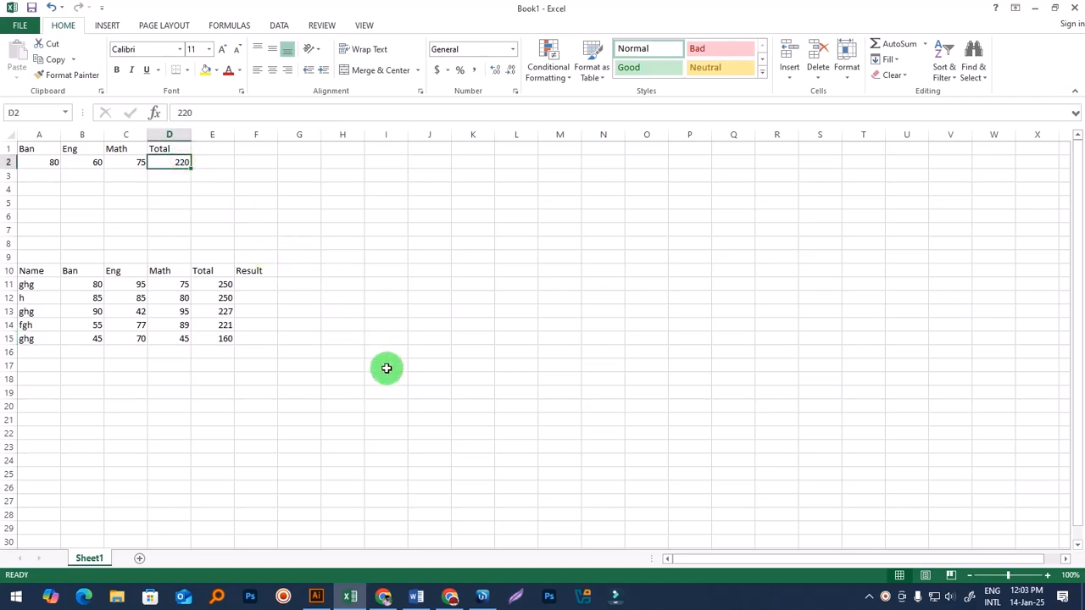
pyautogui.click(335, 355)
pyautogui.click(250, 285)
pyautogui.click(251, 365)
pyautogui.click(263, 280)
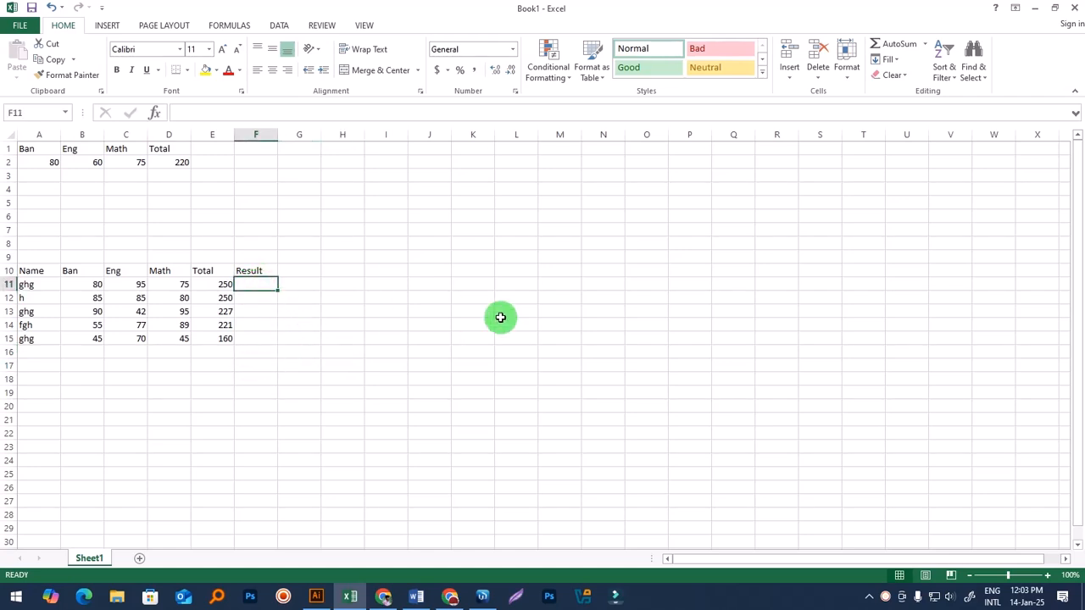
pyautogui.write('=')
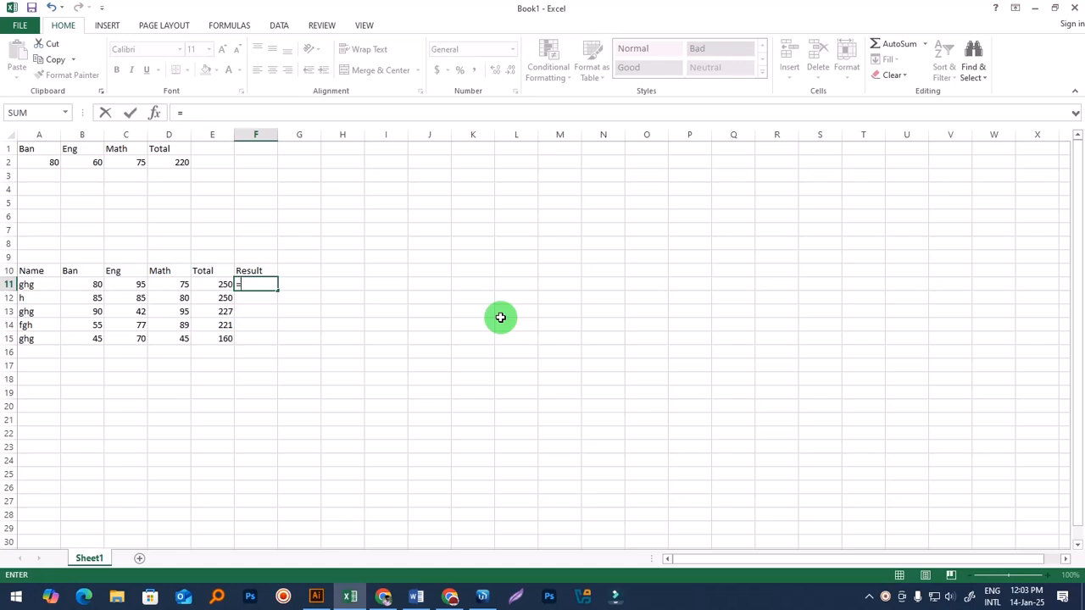
pyautogui.write('IF(')
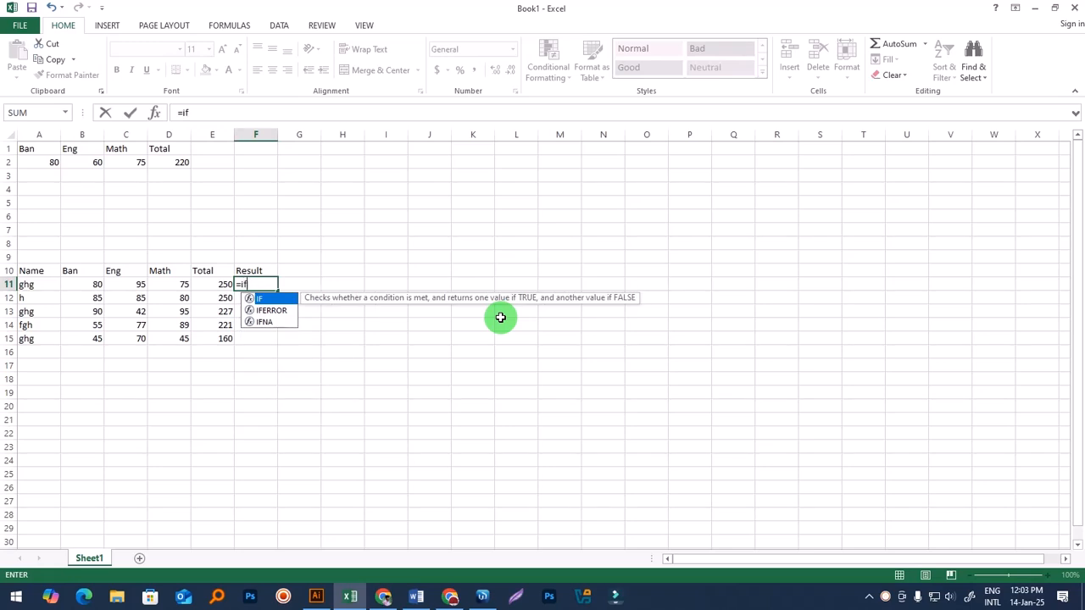
pyautogui.click(222, 284)
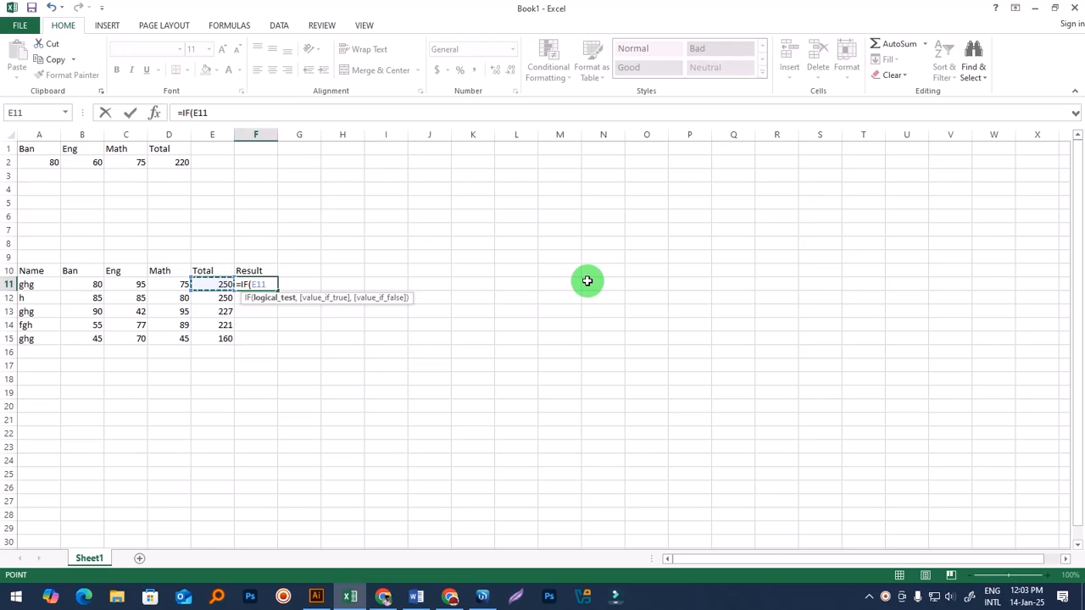
pyautogui.write('>=')
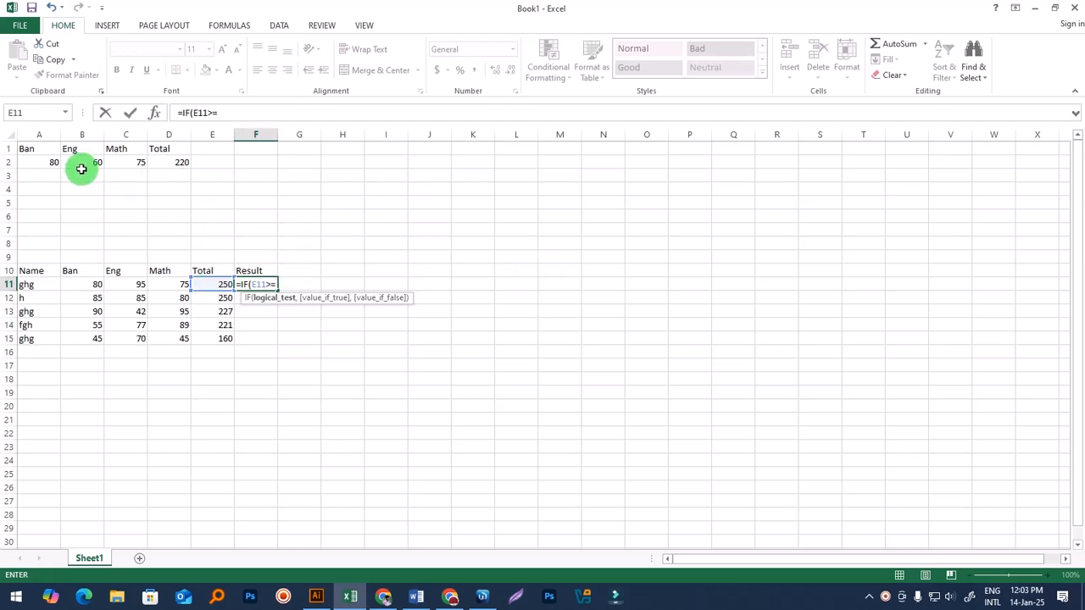
pyautogui.click(174, 161)
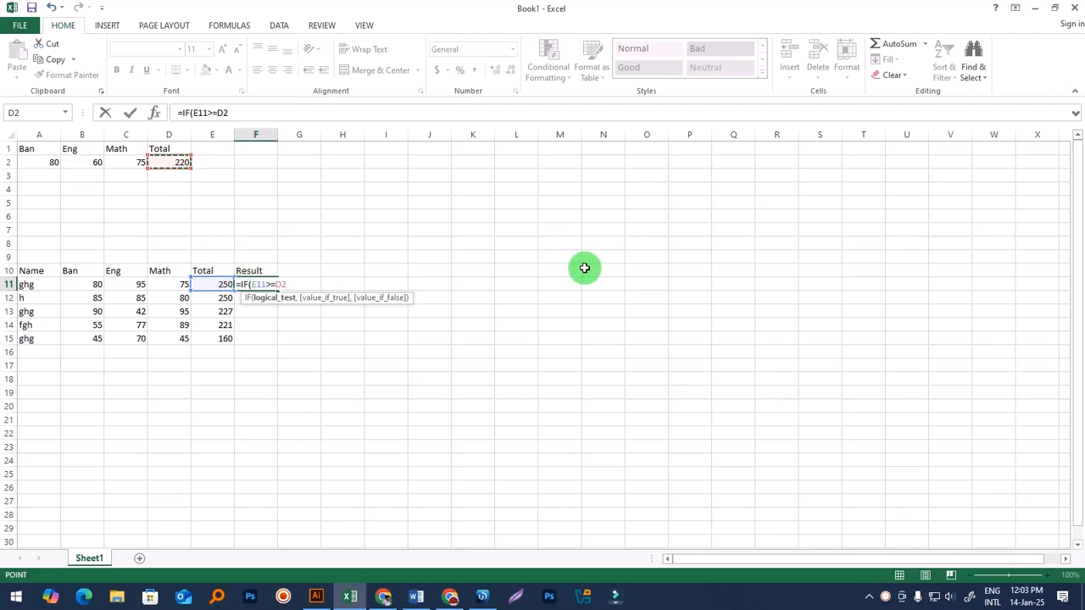
# Step: Complete the IF formula in F11 with "Passed" when the test is true and "Failled" when it is false
pyautogui.write(',')
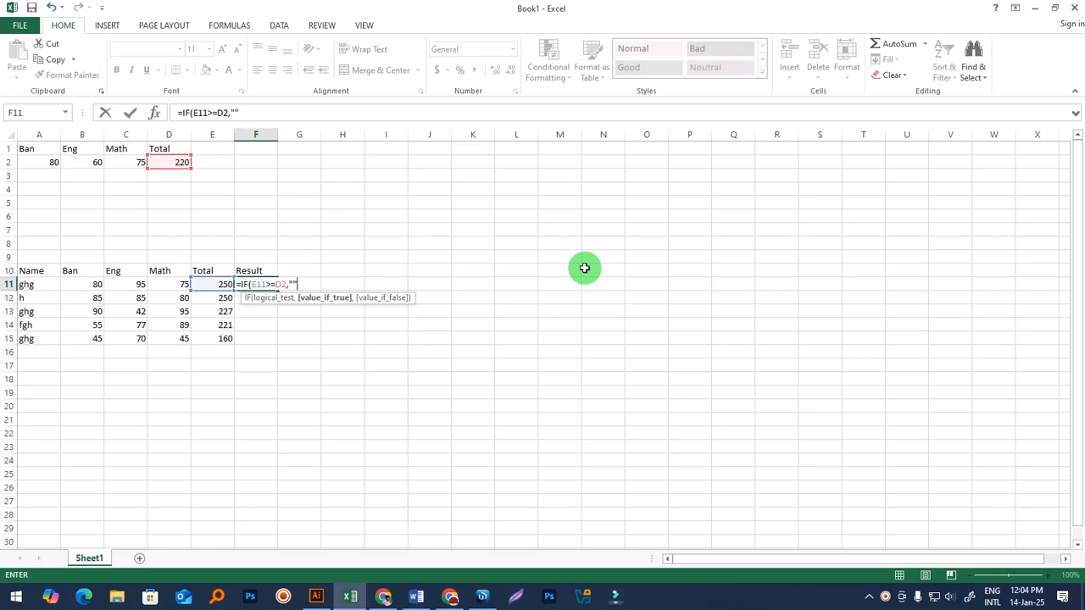
pyautogui.click(292, 284)
pyautogui.write('Passed')
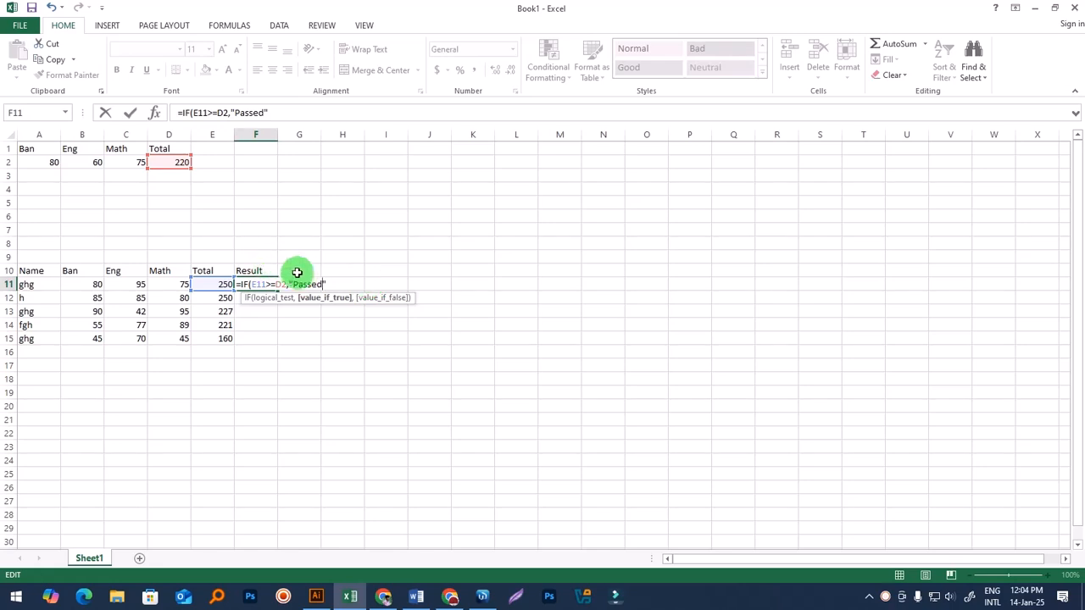
pyautogui.write(',')
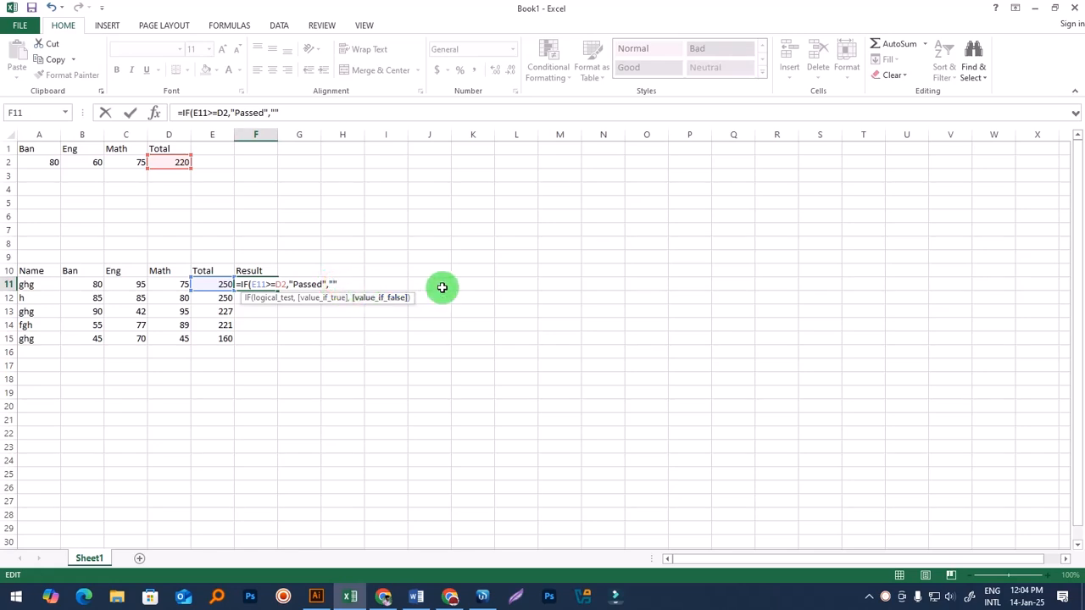
pyautogui.write('Failled"')
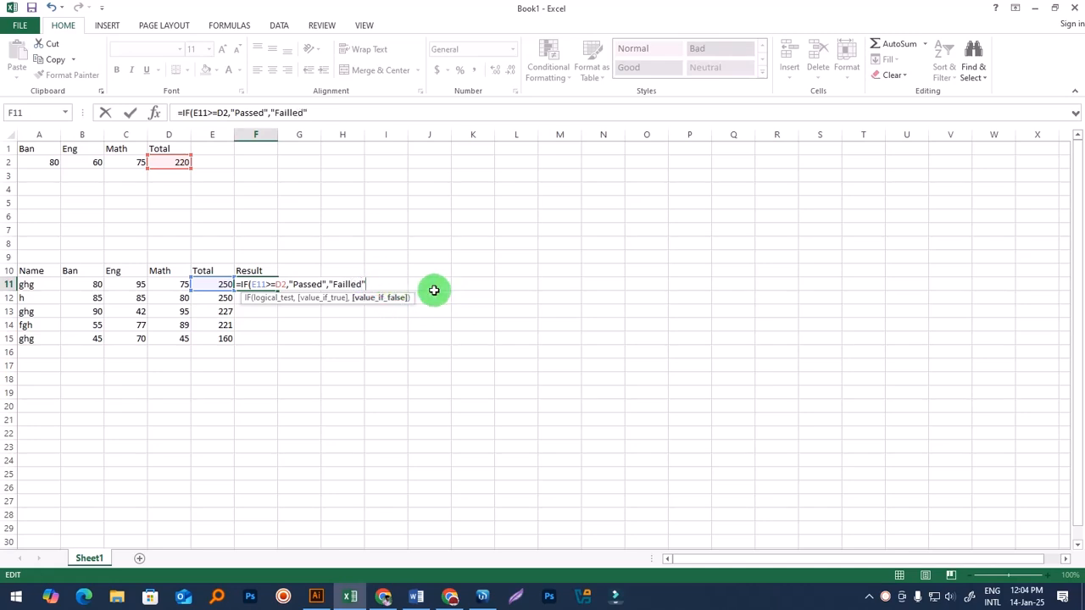
pyautogui.write(')')
pyautogui.press('Return')
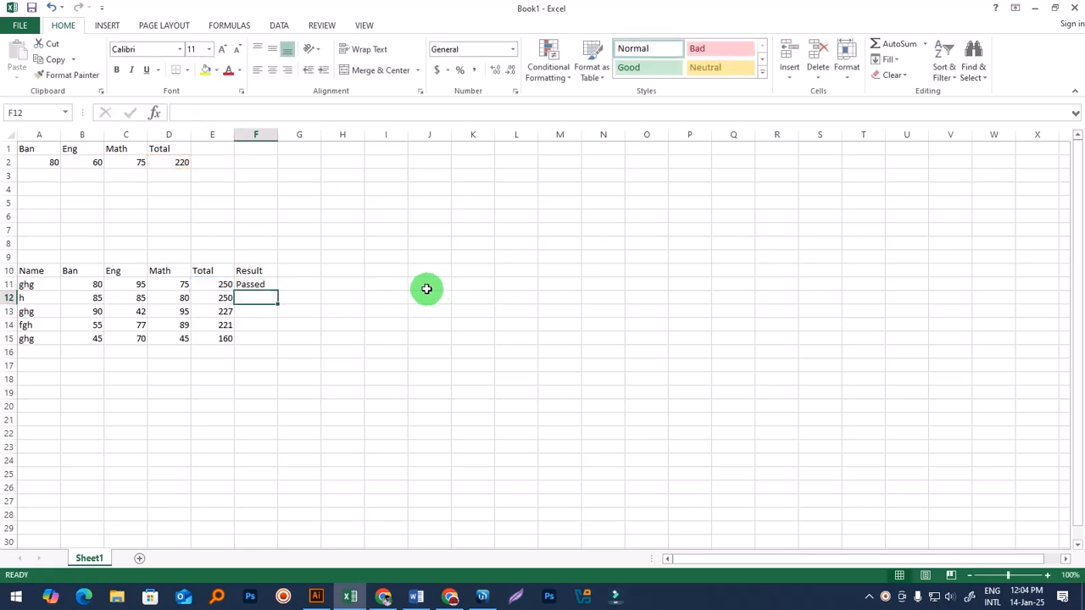
# Step: Try copying the F11 result formula down to F15 and examine the cell references in the copied formulas
pyautogui.click(252, 284)
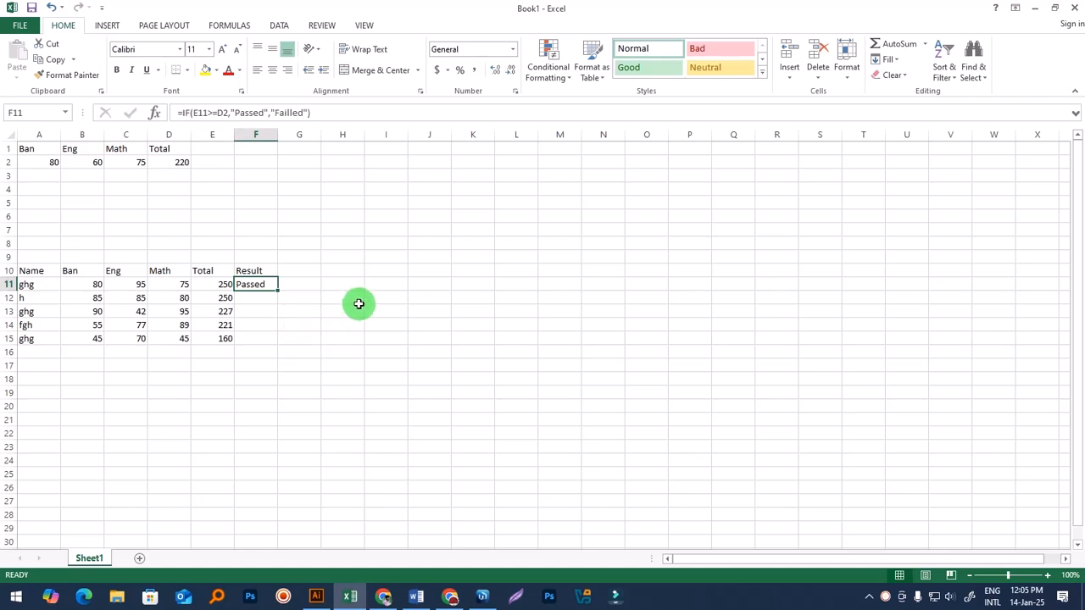
pyautogui.moveTo(278, 291); pyautogui.dragTo(278, 339)
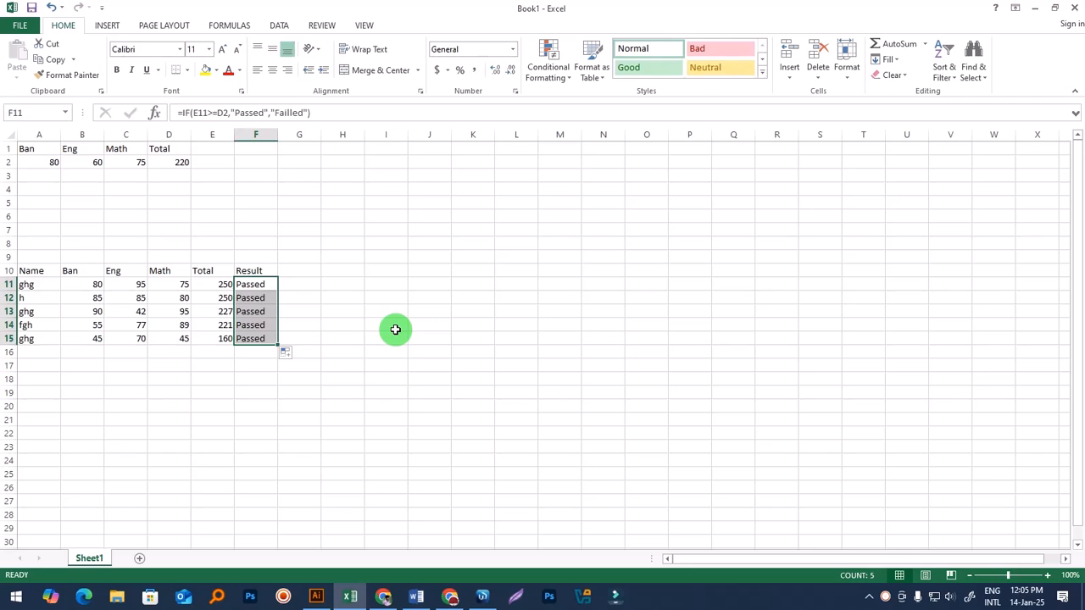
pyautogui.doubleClick(254, 284)
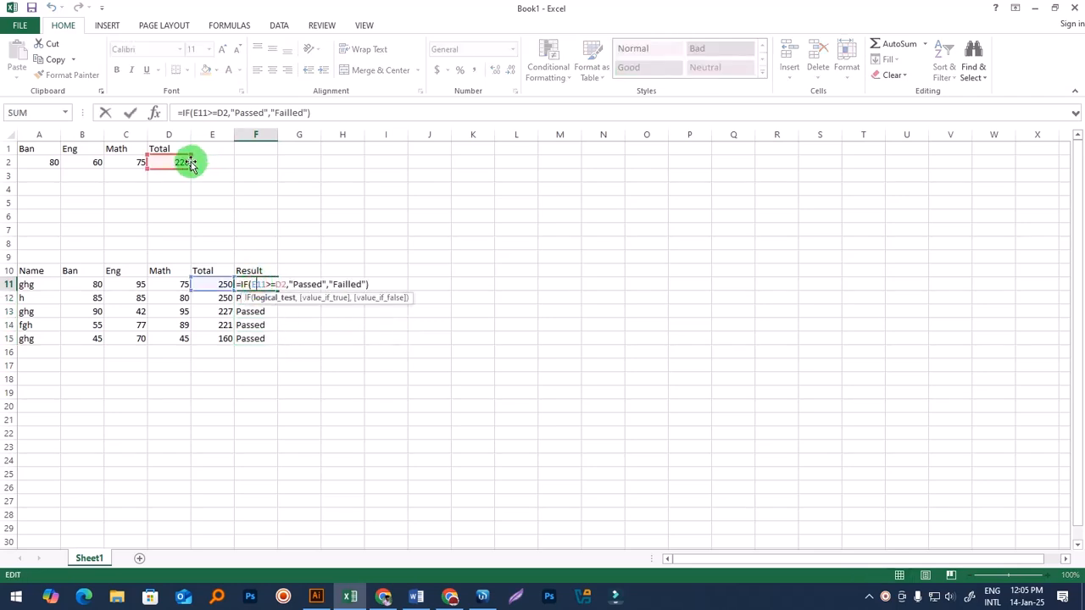
pyautogui.click(258, 299)
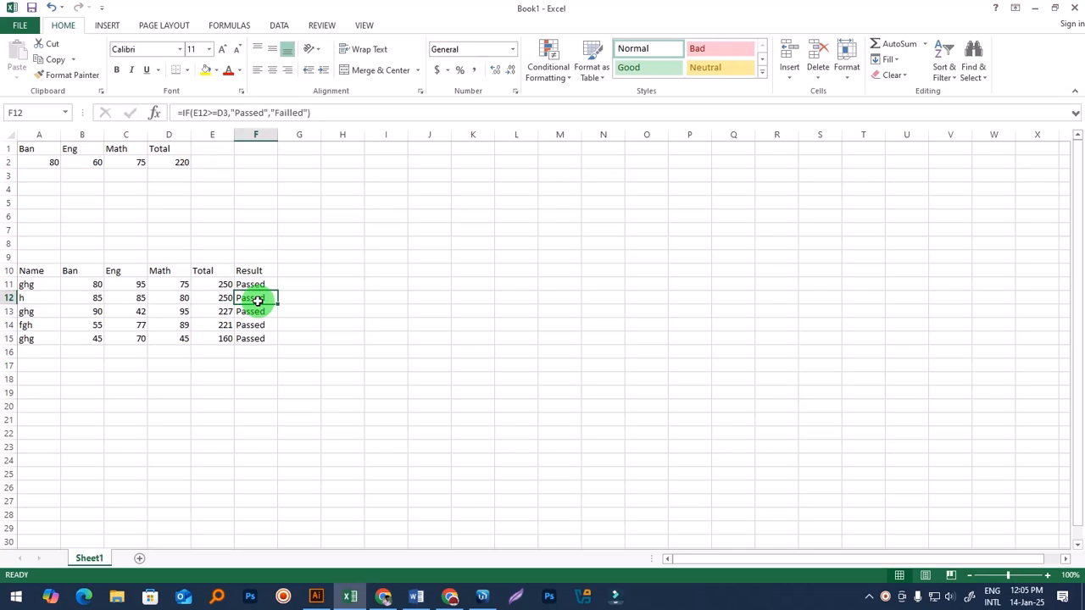
pyautogui.click(255, 311)
pyautogui.click(253, 324)
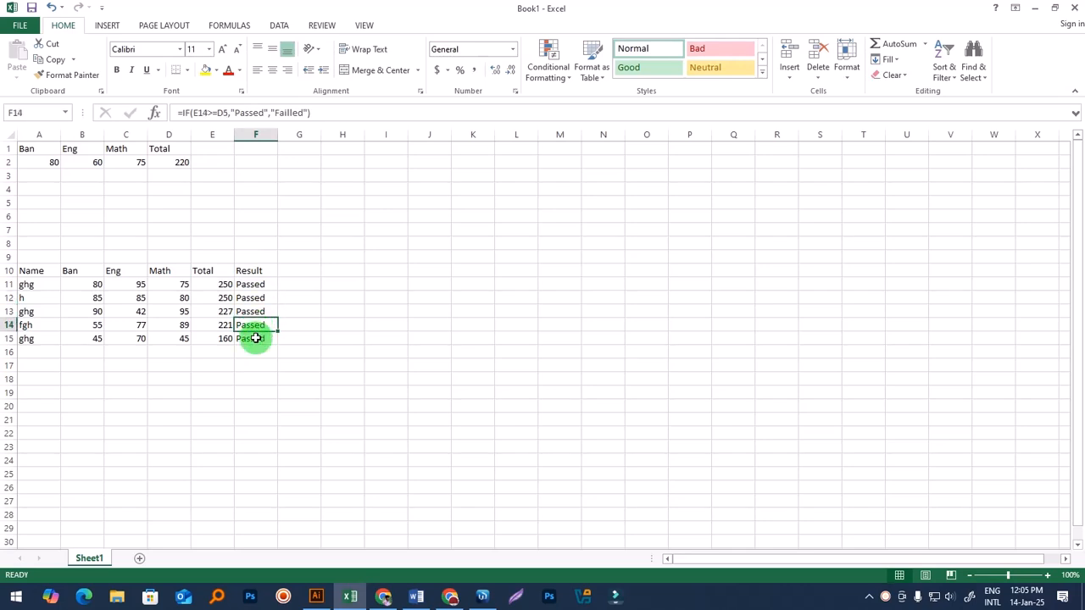
pyautogui.click(253, 338)
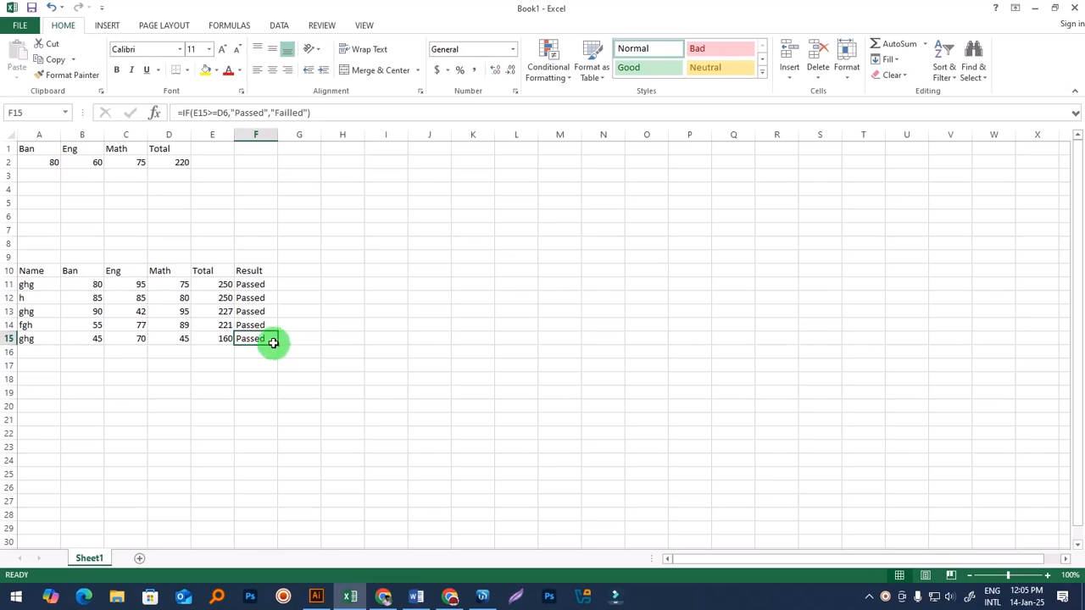
pyautogui.doubleClick(261, 342)
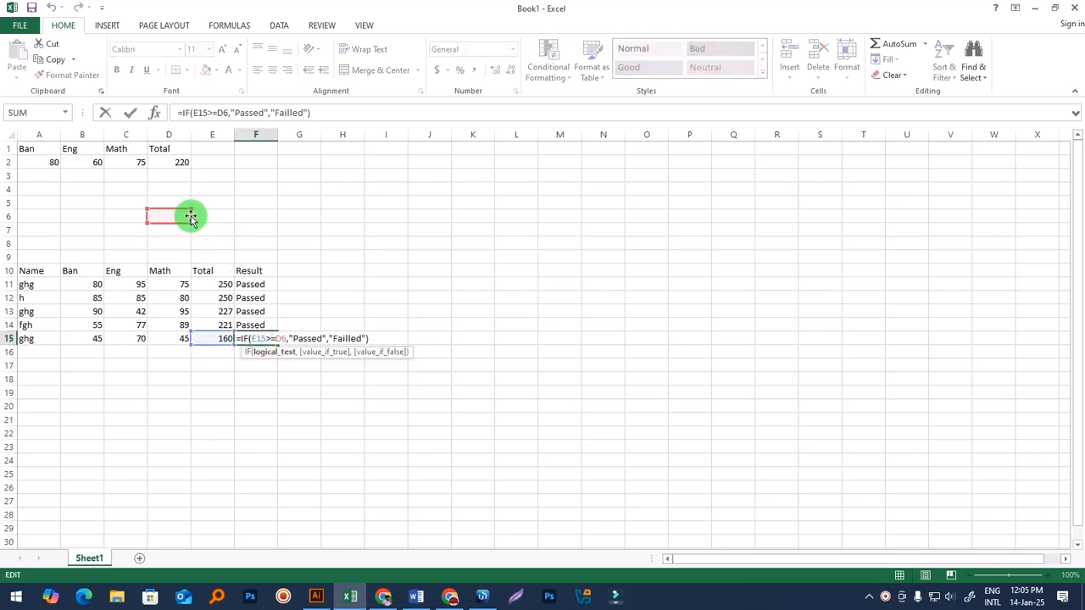
pyautogui.press('Return')
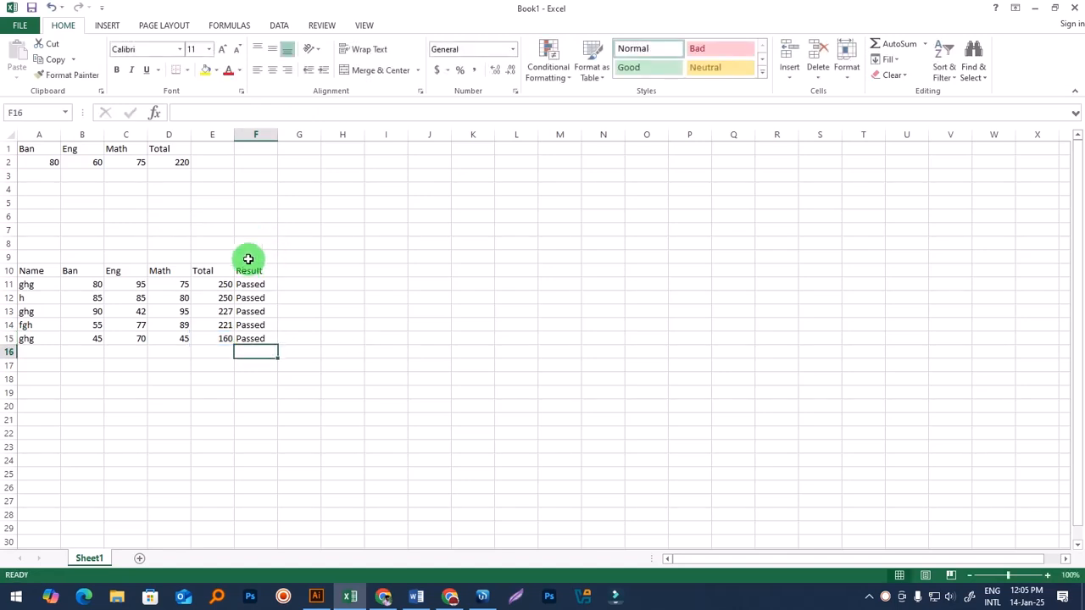
# Step: Make the D2 reference in the F11 formula absolute
pyautogui.doubleClick(246, 283)
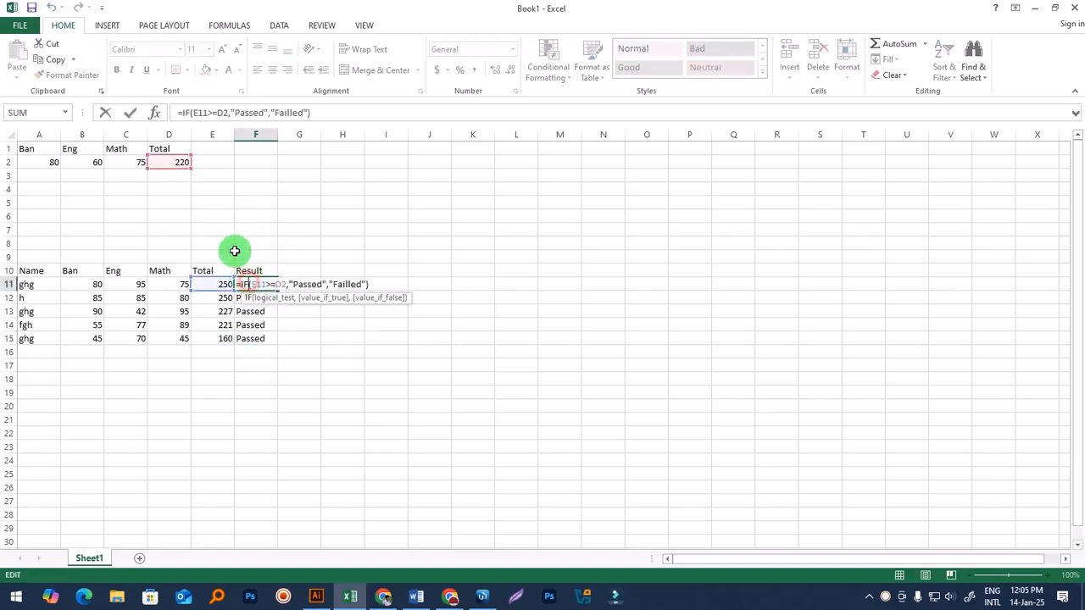
pyautogui.click(222, 113)
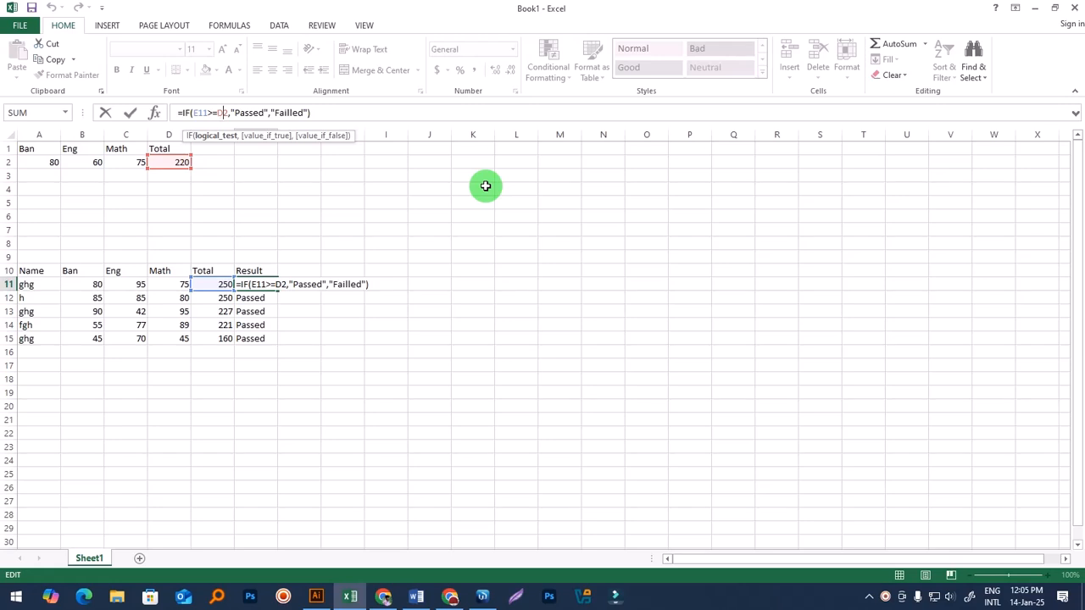
pyautogui.press('F4')
pyautogui.press('Return')
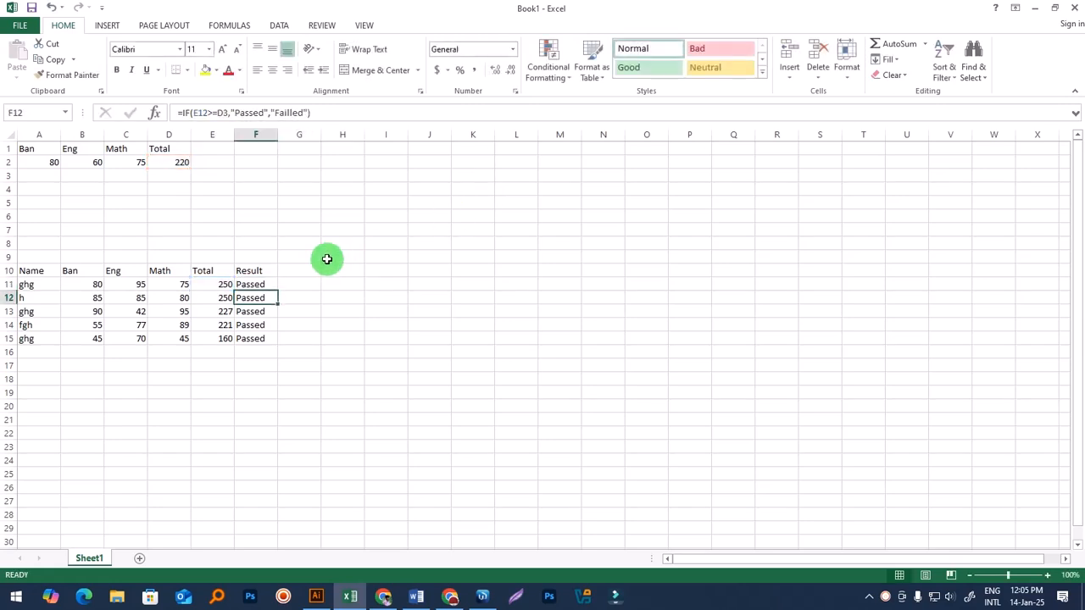
# Step: Copy the corrected result formula from F11 down through F15
pyautogui.click(266, 280)
pyautogui.moveTo(277, 291); pyautogui.dragTo(280, 337)
pyautogui.click(420, 338)
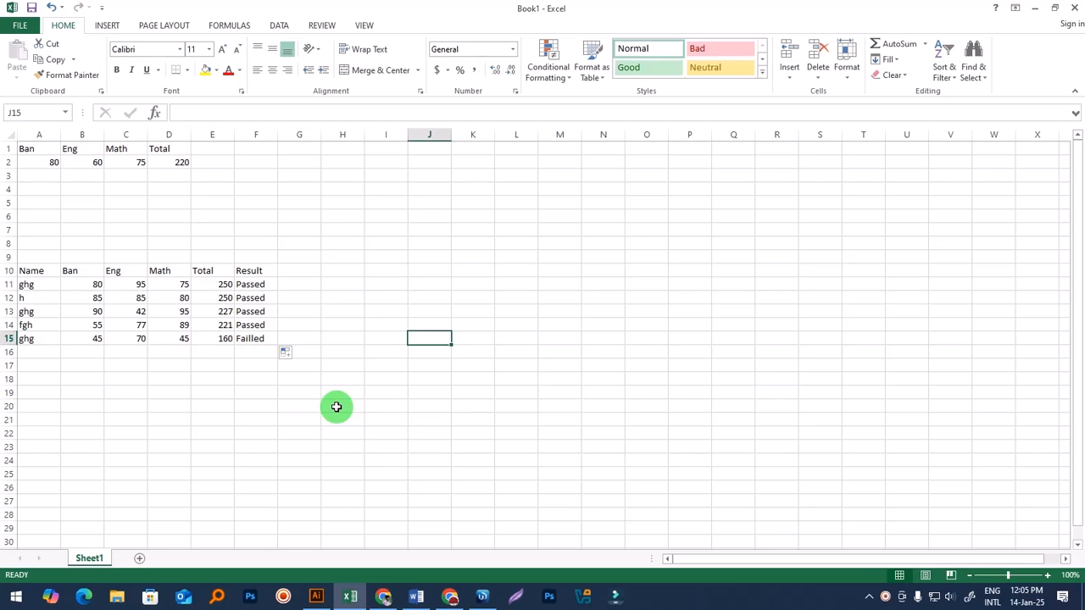
pyautogui.click(507, 369)
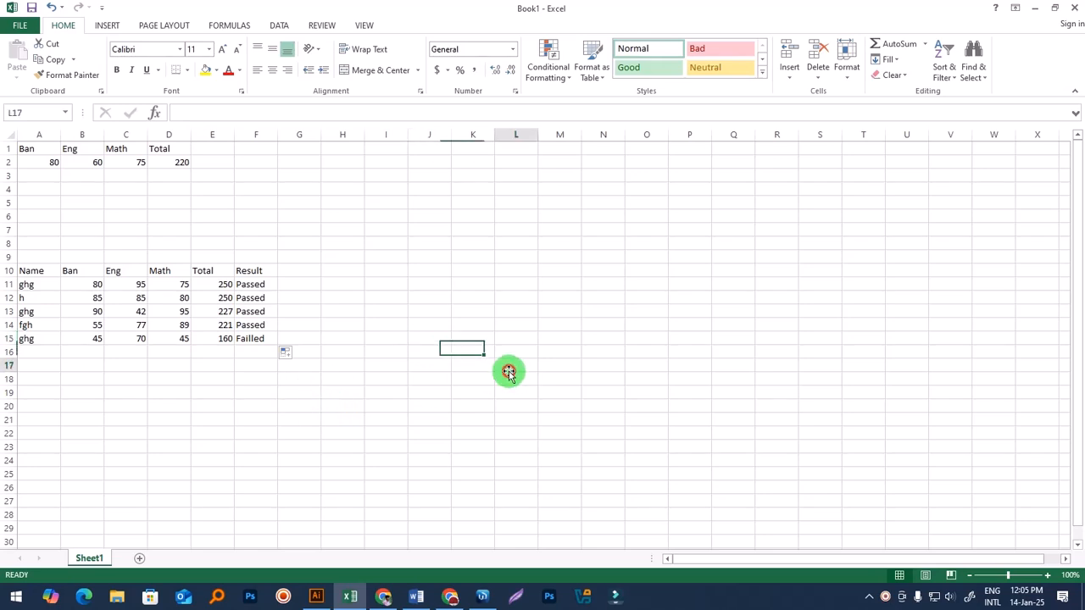
pyautogui.click(39, 407)
pyautogui.click(203, 416)
pyautogui.click(71, 405)
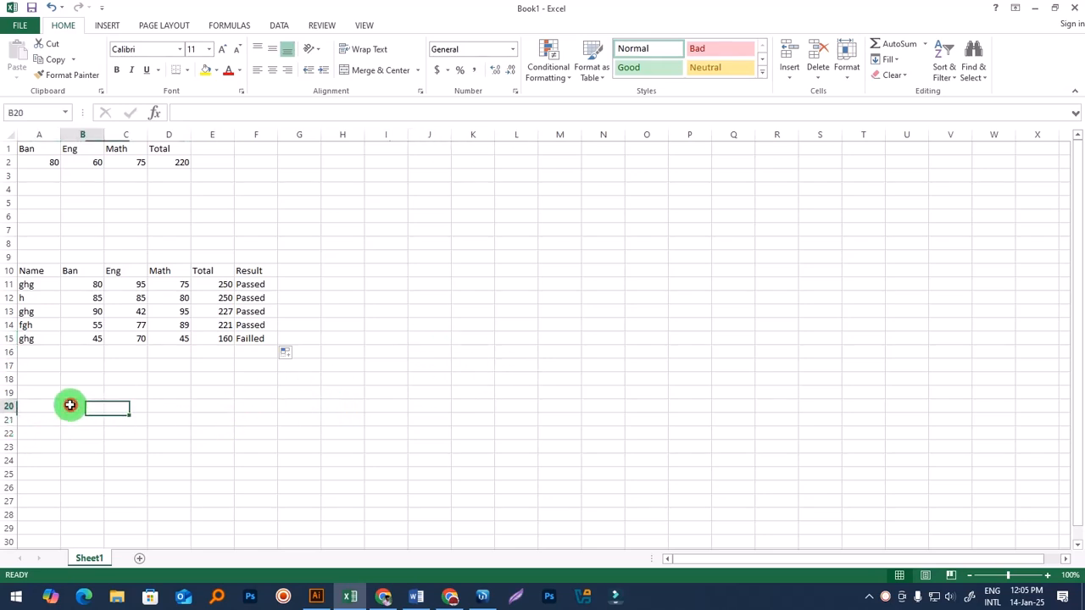
pyautogui.click(55, 404)
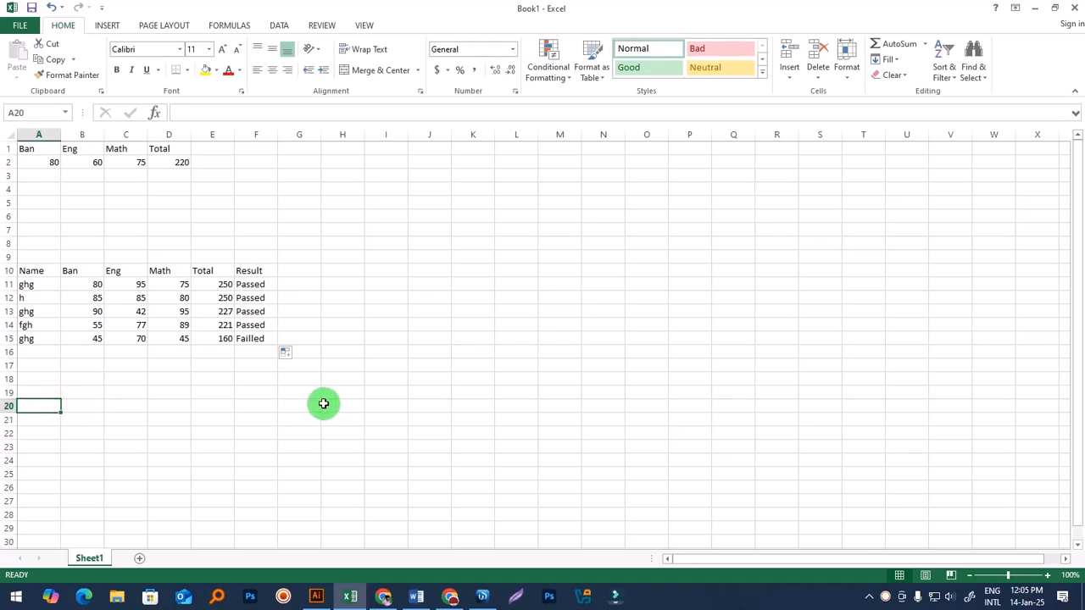
pyautogui.click(126, 466)
pyautogui.click(44, 408)
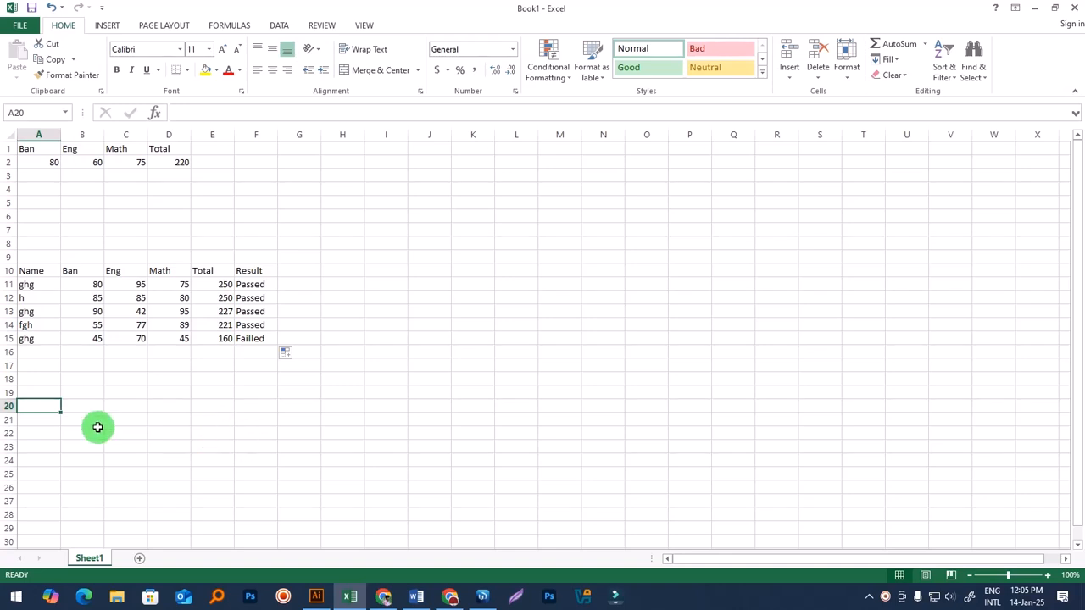
pyautogui.click(85, 408)
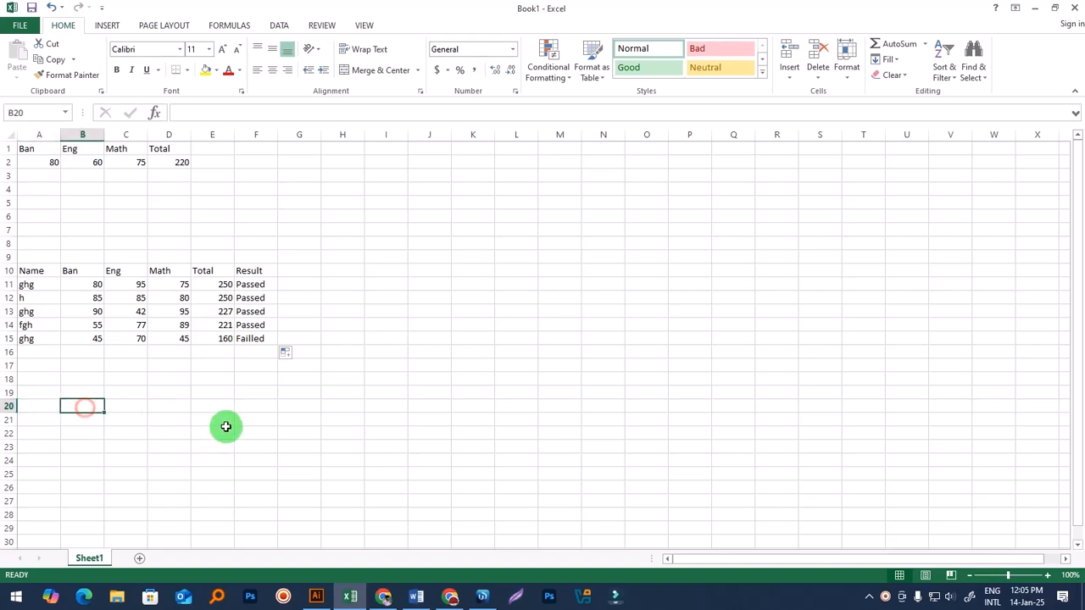
# Step: Enter the subject labels Ban, Eng, Math and Ict in cells A20 through A23
pyautogui.click(44, 400)
pyautogui.write('Ban')
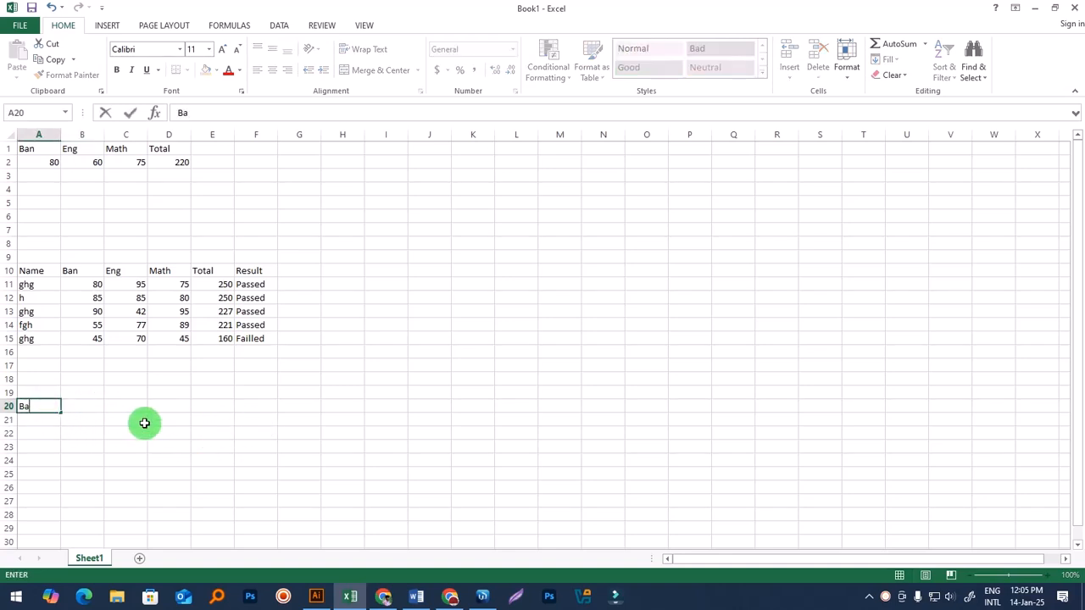
pyautogui.press('Tab')
pyautogui.press('Down')
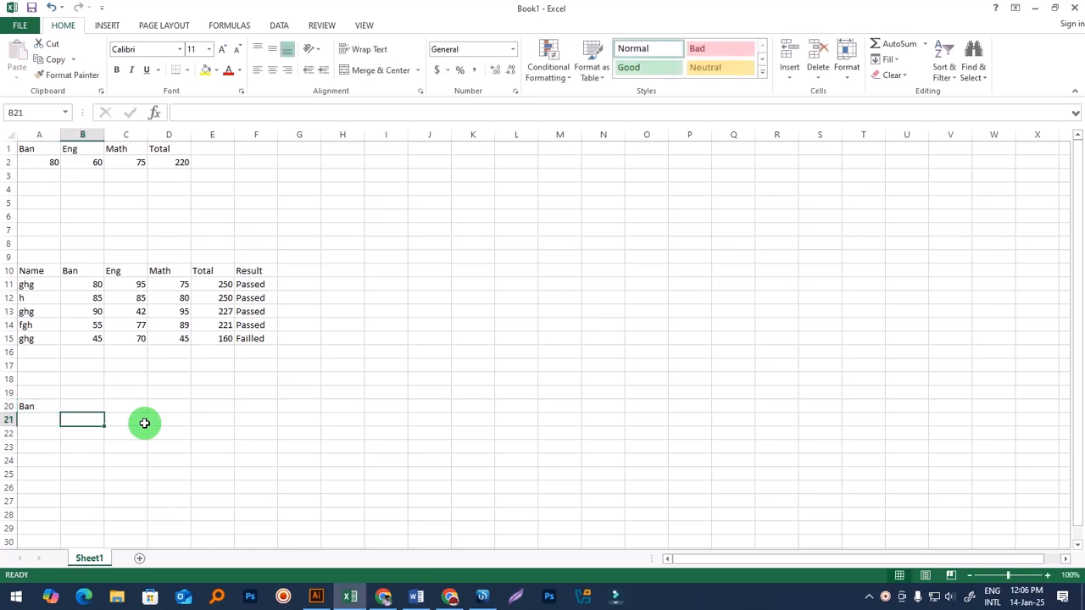
pyautogui.press('Left')
pyautogui.write('Eng')
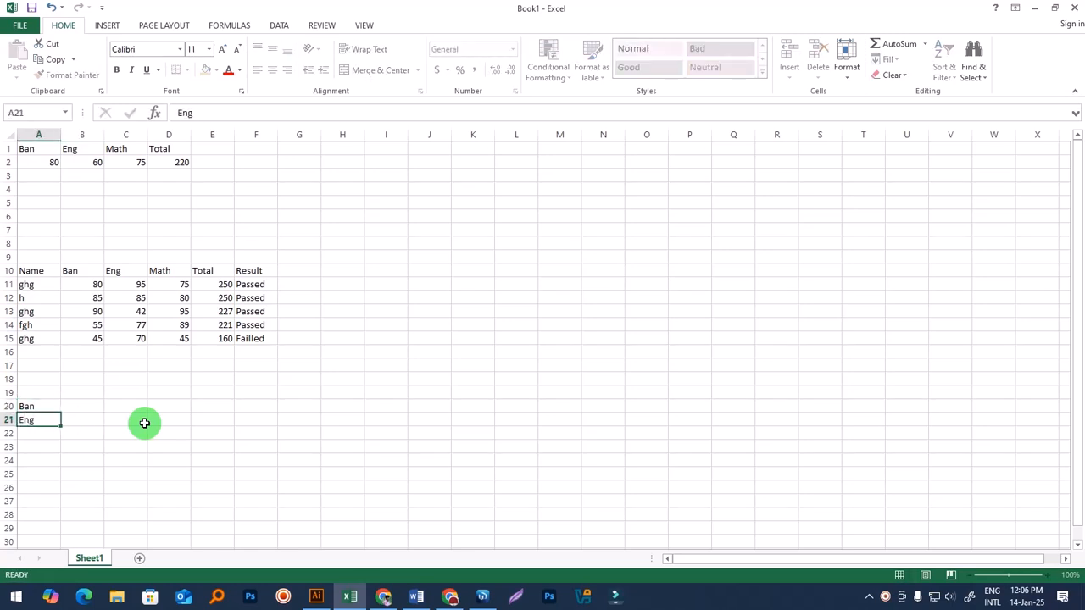
pyautogui.press('Return')
pyautogui.write('Math')
pyautogui.press('Return')
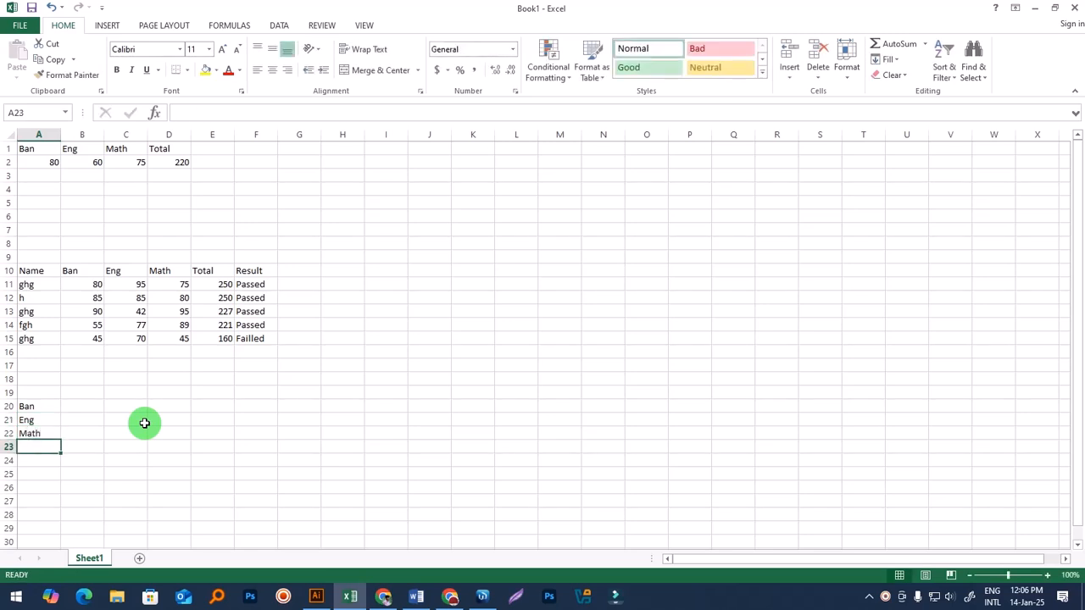
pyautogui.write('Ict')
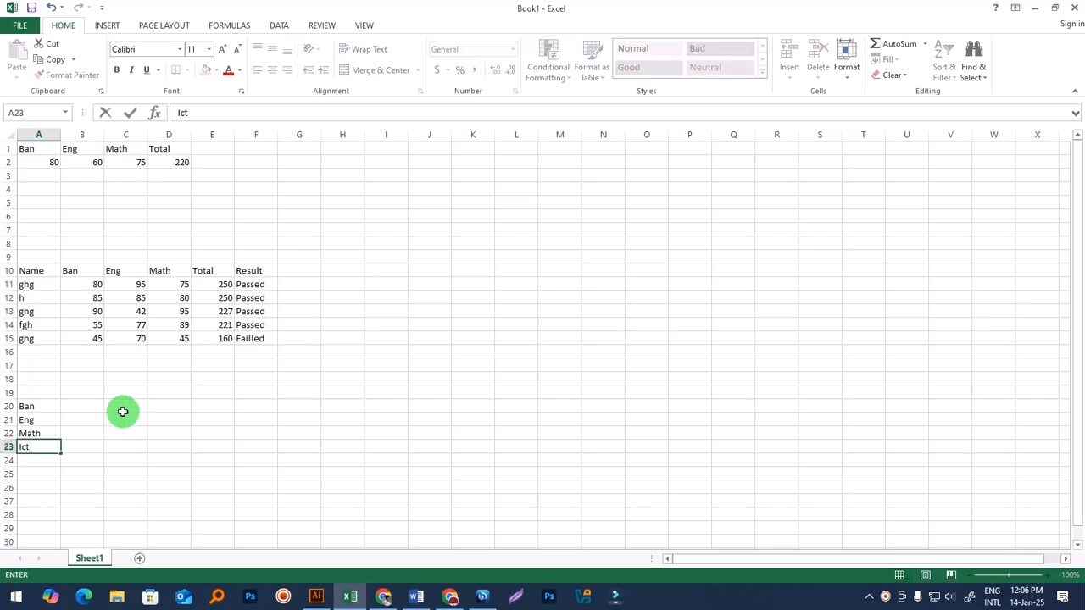
pyautogui.click(241, 433)
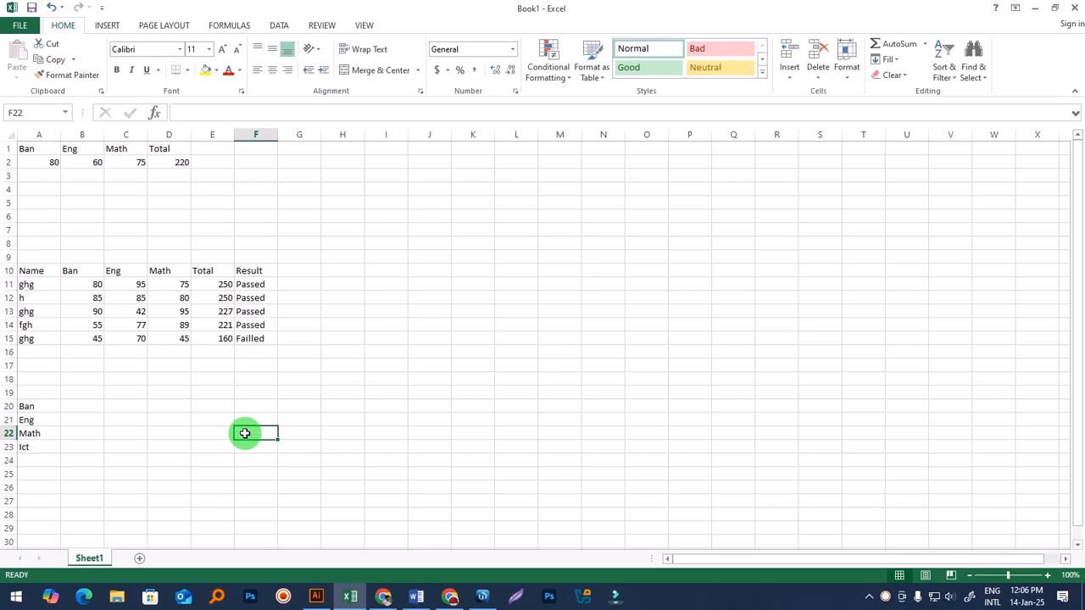
pyautogui.click(361, 433)
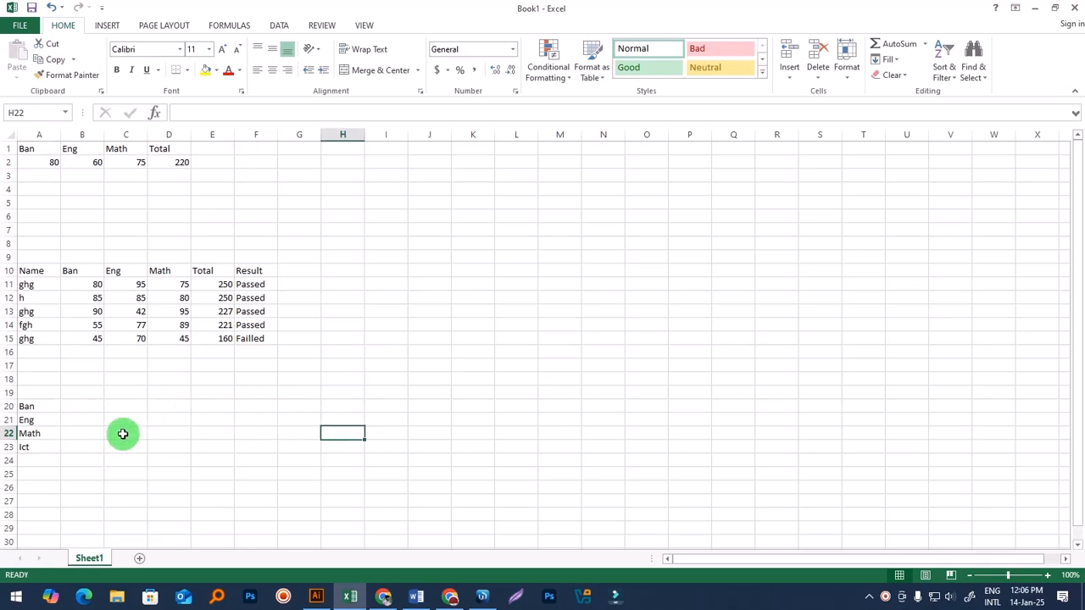
pyautogui.click(28, 394)
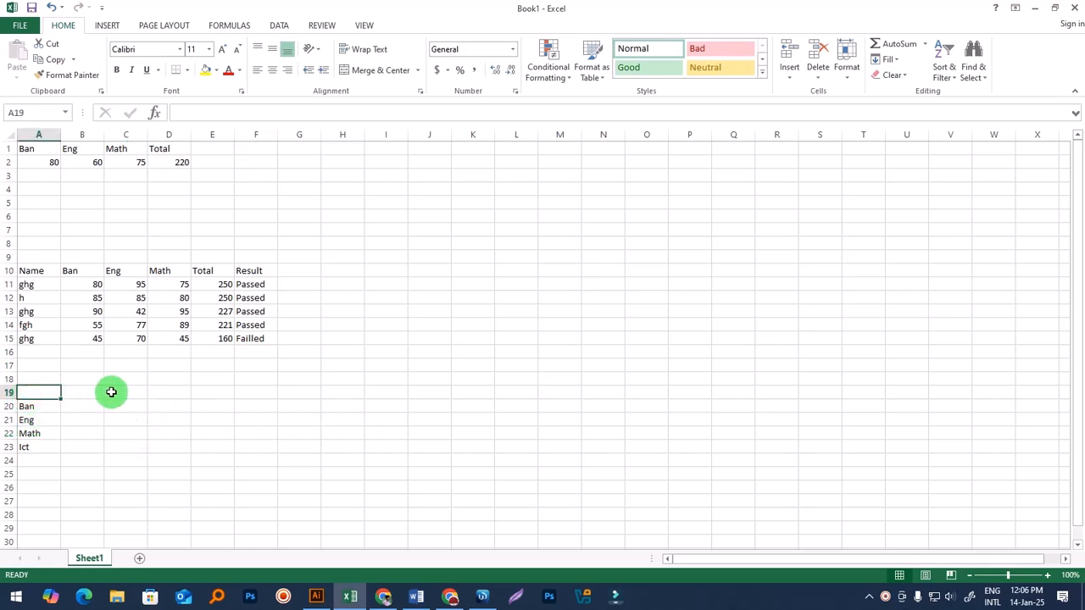
pyautogui.click(118, 443)
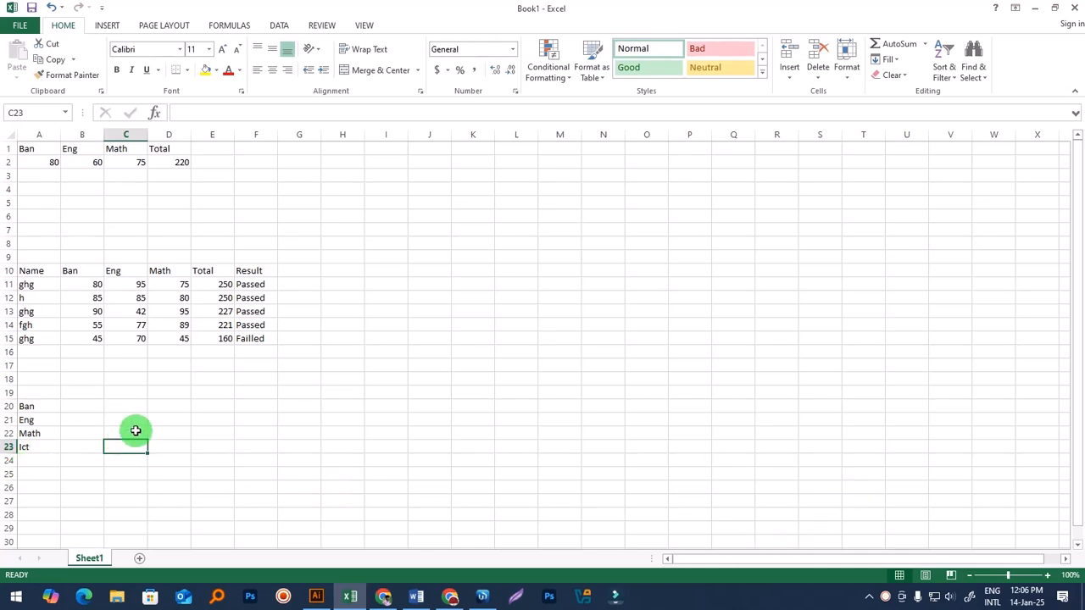
pyautogui.moveTo(26, 410); pyautogui.dragTo(254, 449)
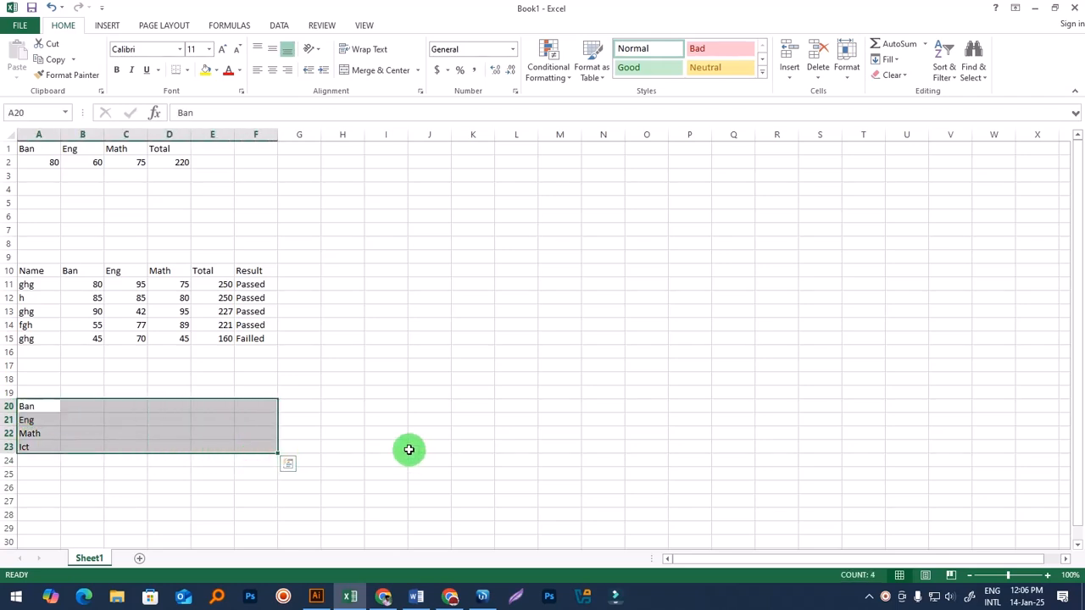
pyautogui.click(299, 461)
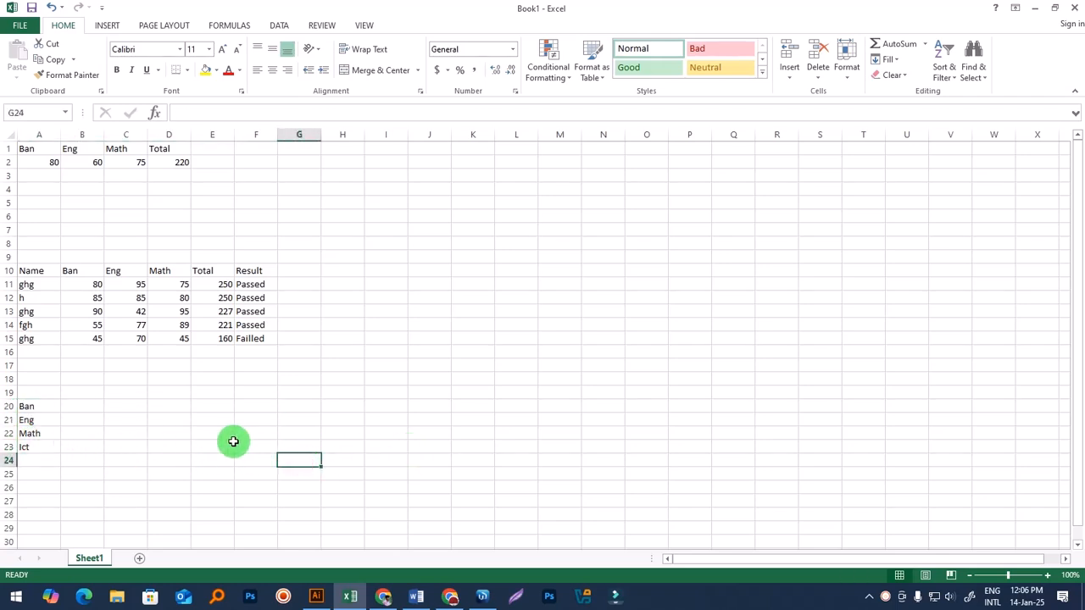
# Step: Fill B20 through B23 with the marks 80, 75, 90 and 70 for the four subjects
pyautogui.click(75, 407)
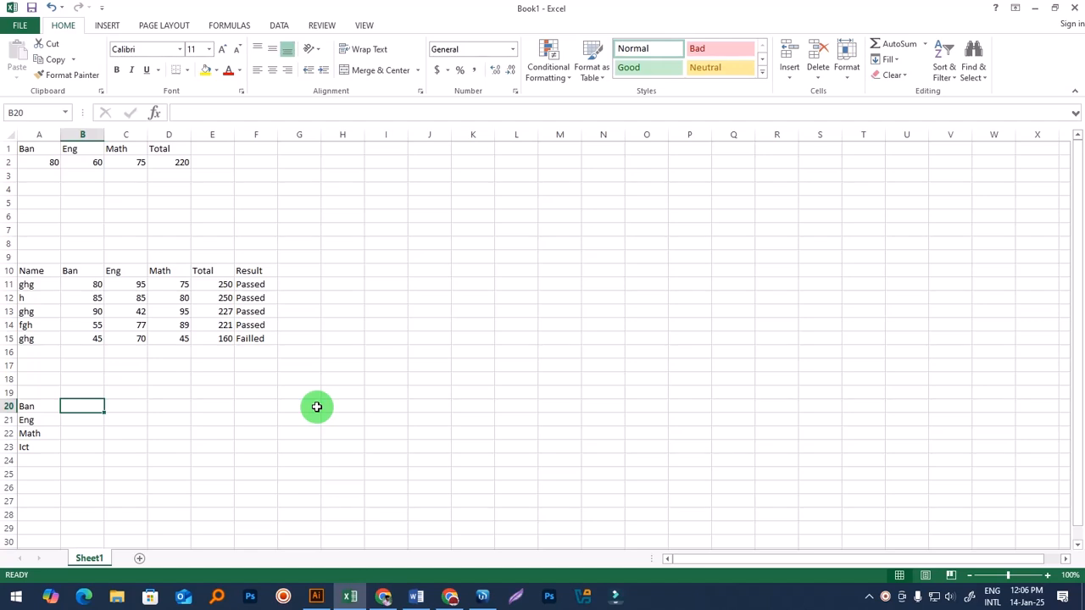
pyautogui.write('80')
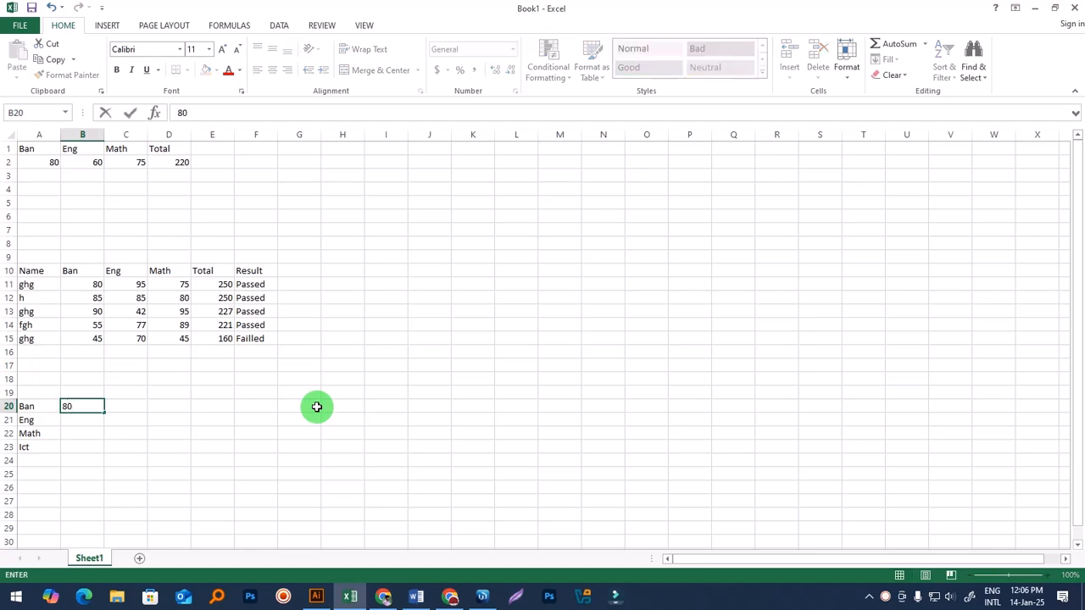
pyautogui.press('Return')
pyautogui.write('75')
pyautogui.press('Return')
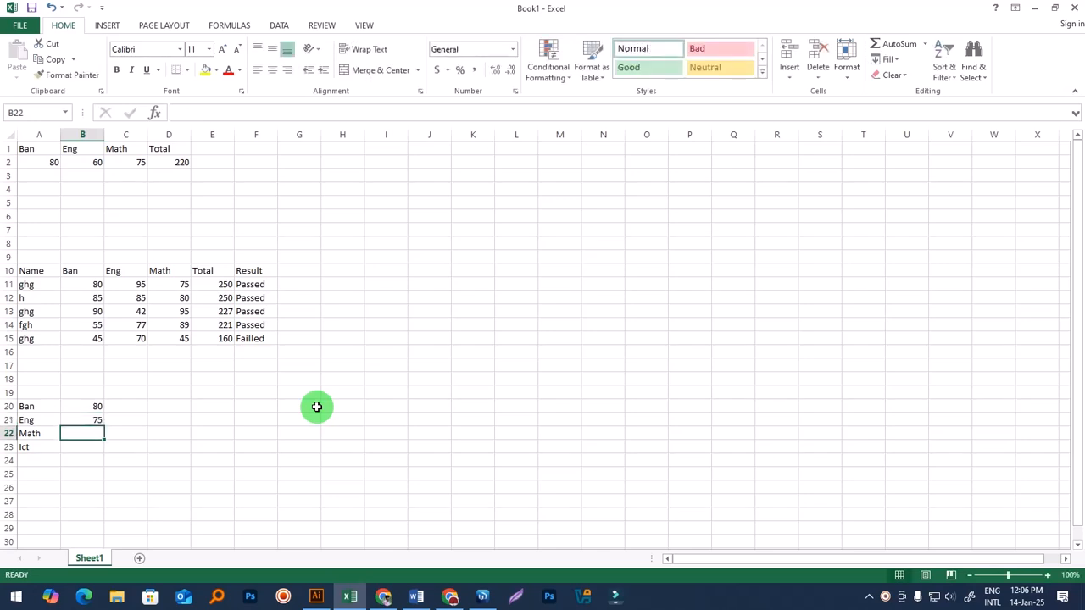
pyautogui.write('90')
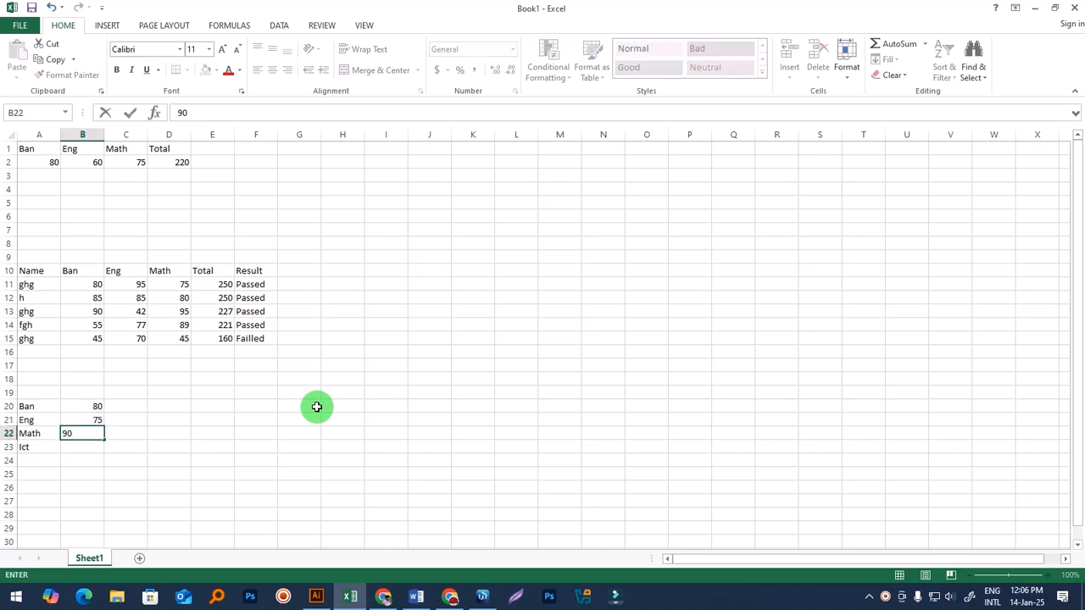
pyautogui.press('Return')
pyautogui.write('70')
pyautogui.press('Right')
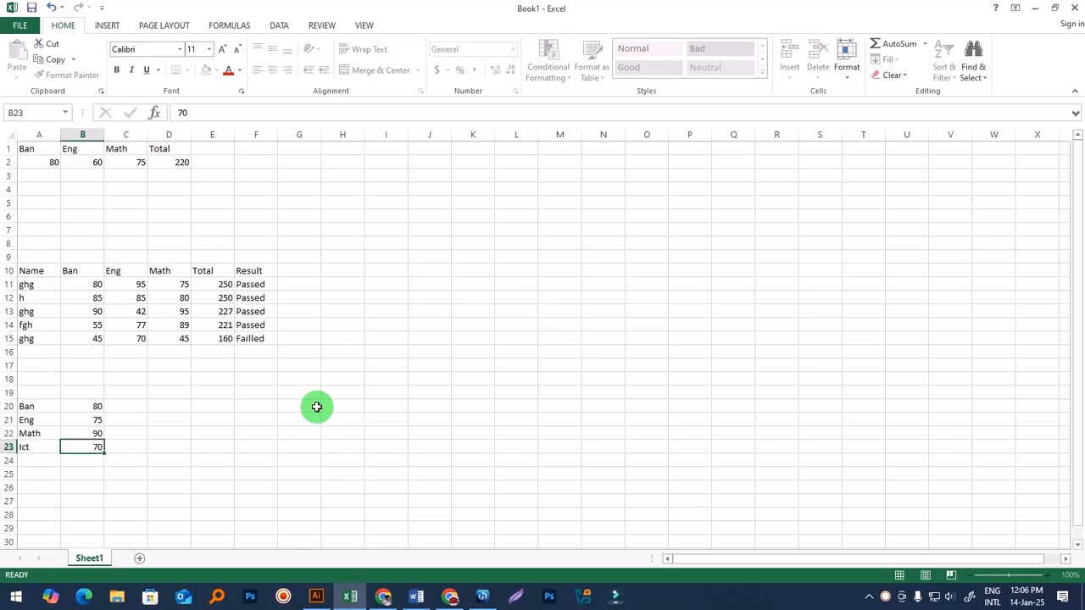
# Step: Fill C20 through C23 with the marks 40, 33, 50 and 65 for the second student
pyautogui.press('Up')
pyautogui.press('Up')
pyautogui.press('Up')
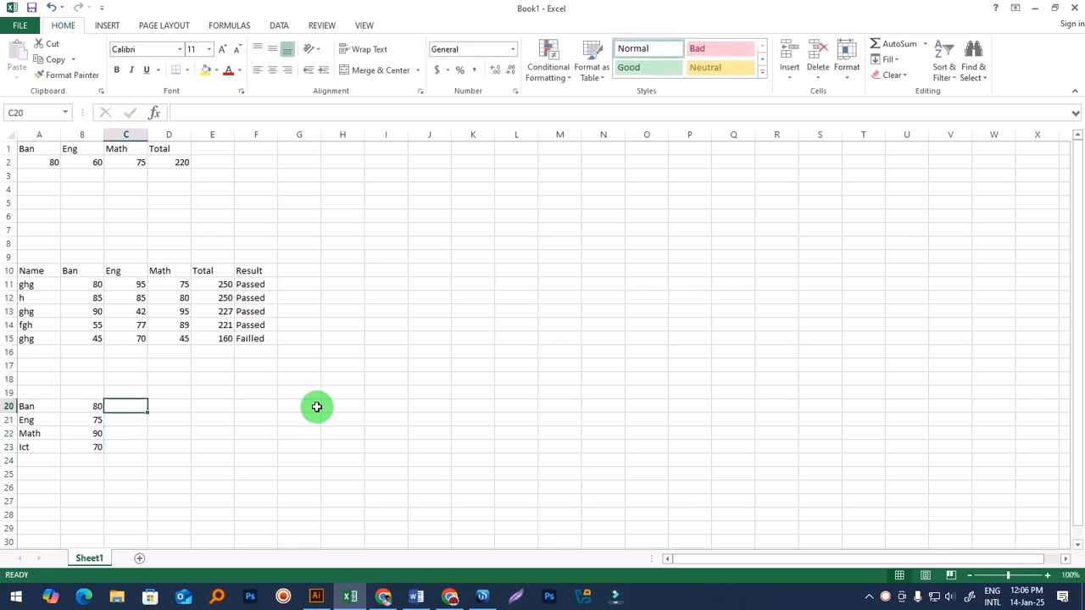
pyautogui.write('4')
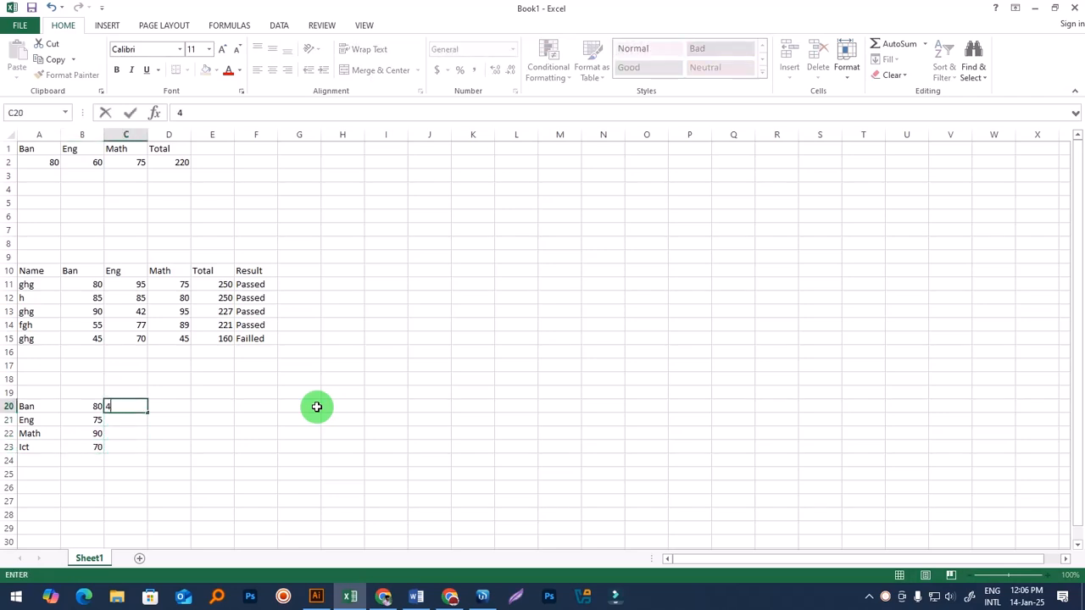
pyautogui.write('0')
pyautogui.press('Return')
pyautogui.write('33')
pyautogui.press('Return')
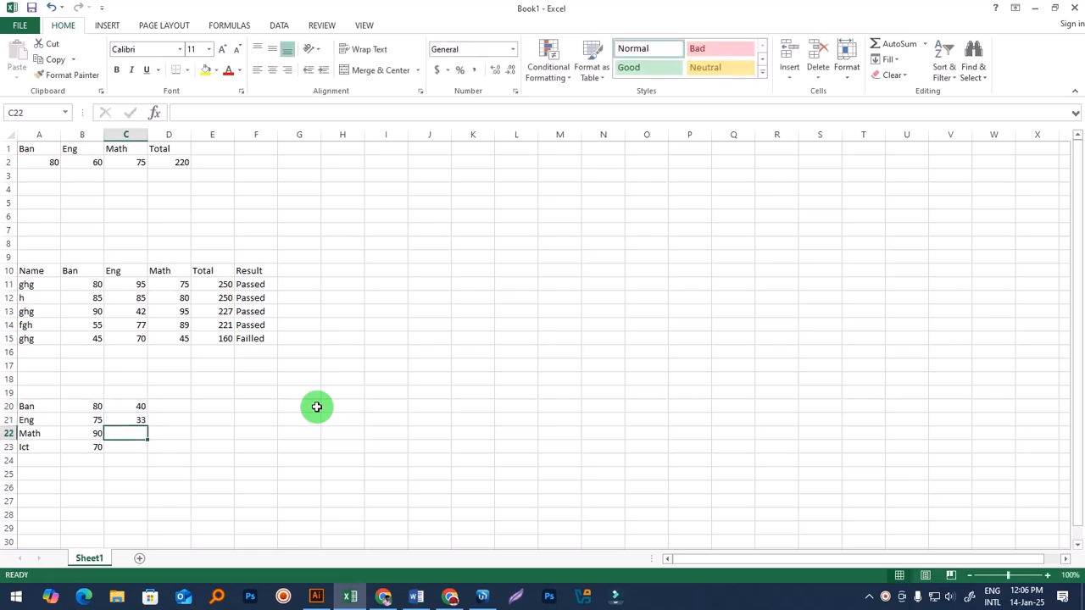
pyautogui.write('50')
pyautogui.press('Return')
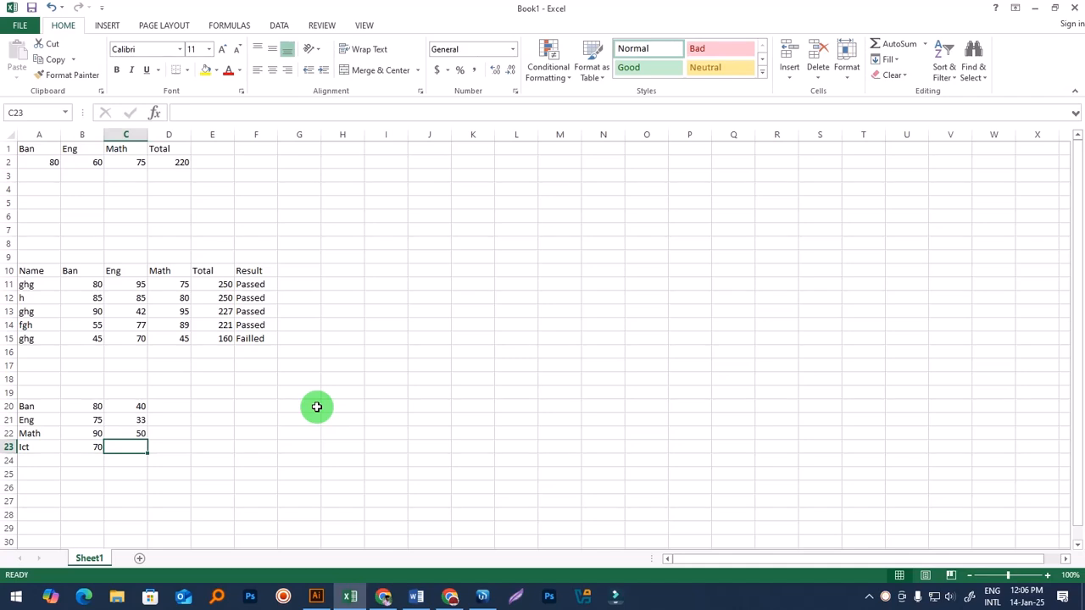
pyautogui.write('65')
pyautogui.press('Return')
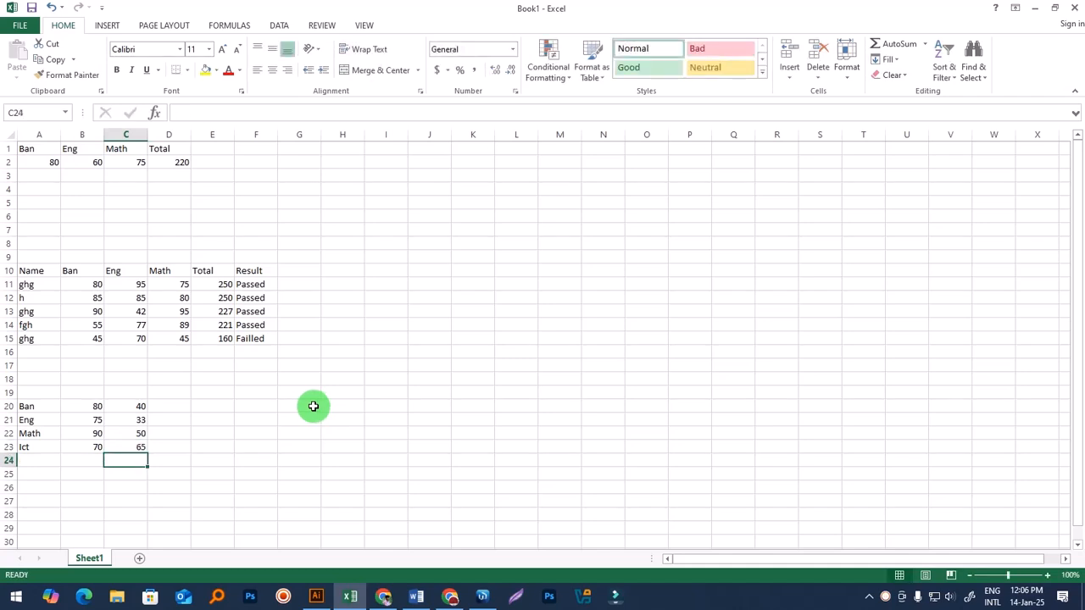
# Step: Enter the first two students' names as column headings in B19 and C19
pyautogui.click(99, 391)
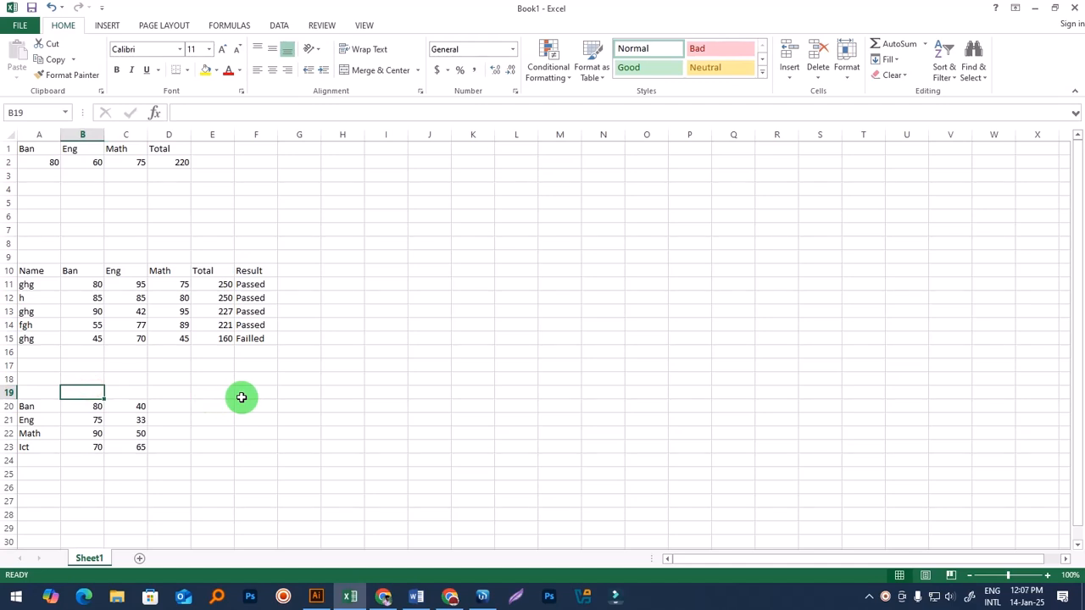
pyautogui.write('Abir')
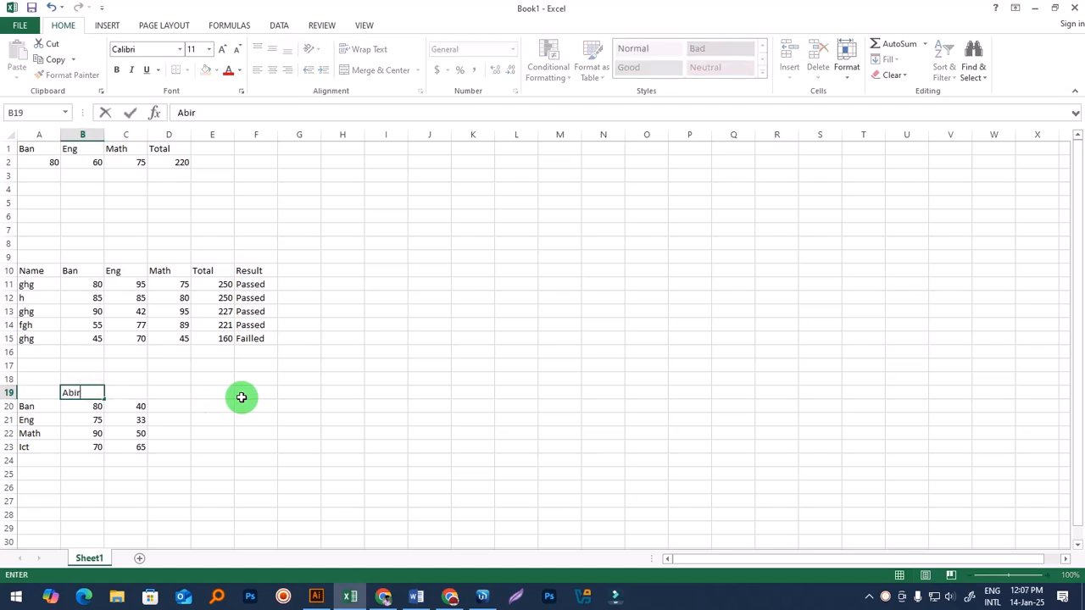
pyautogui.press('Tab')
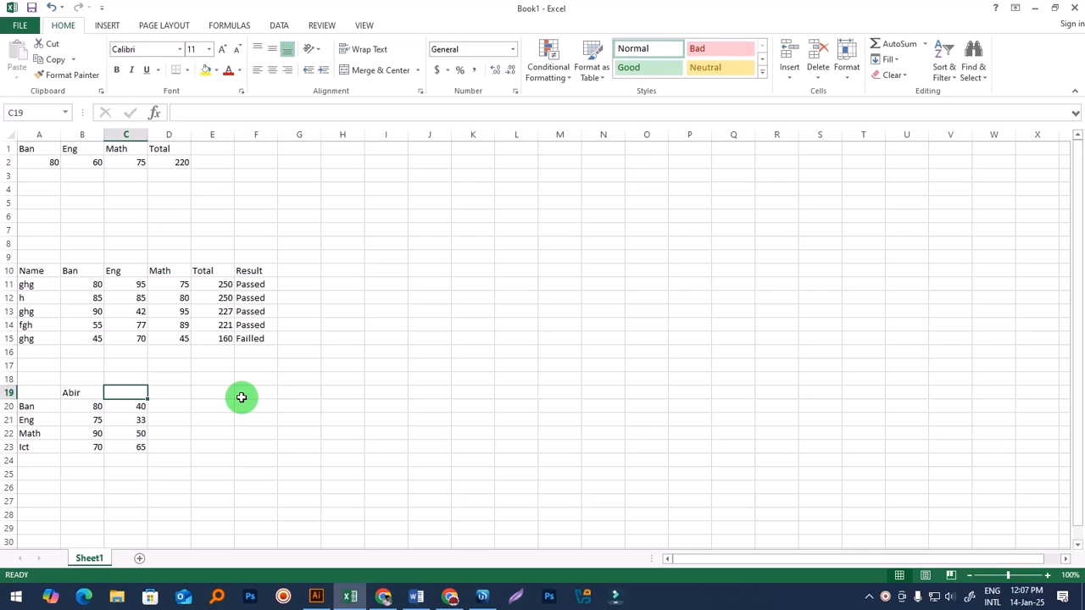
pyautogui.write('Ko')
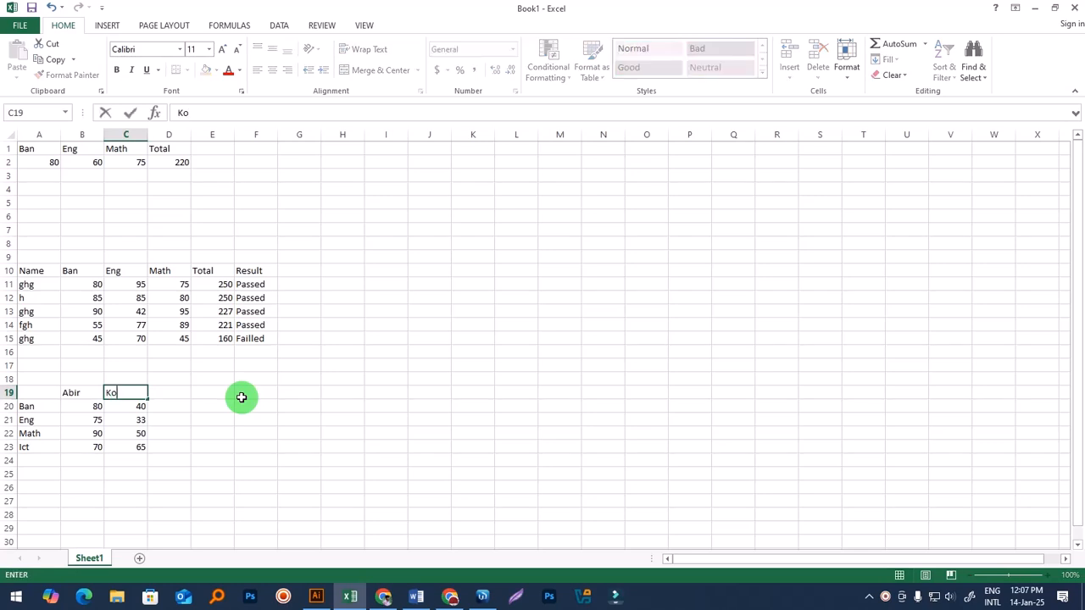
pyautogui.write('bier')
pyautogui.press('Return')
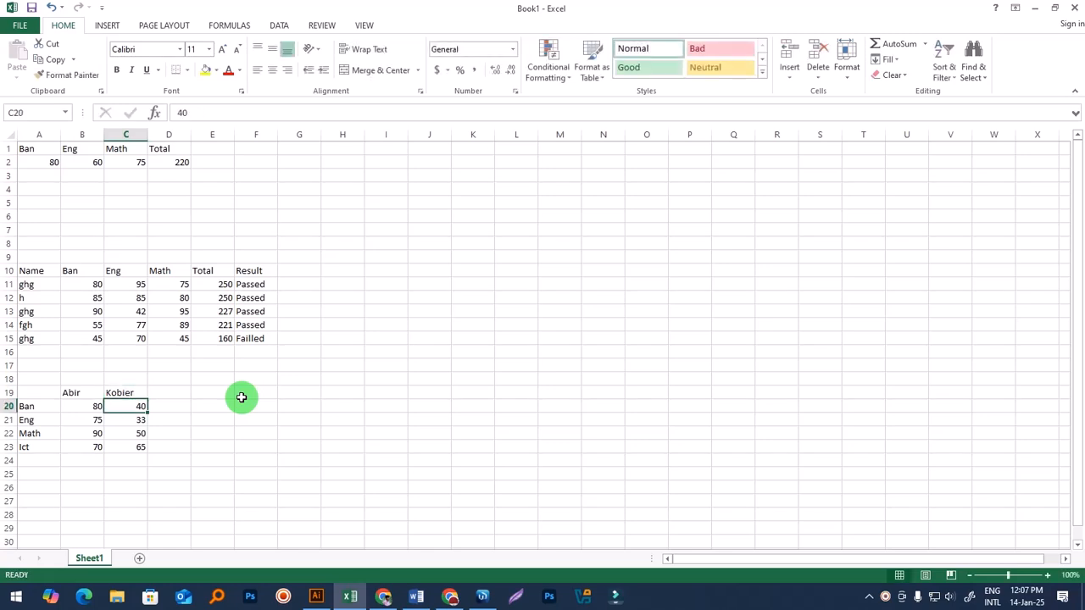
# Step: Correct the spelling of the student's name in C19 by removing the extra "e" before its last letter
pyautogui.press('Up')
pyautogui.click(136, 392)
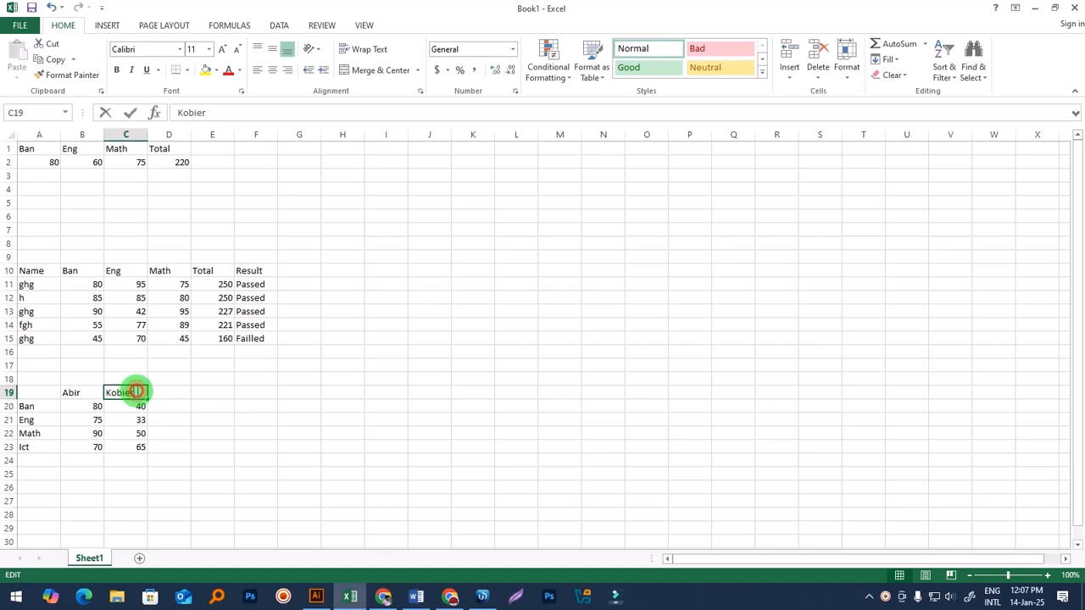
pyautogui.doubleClick(136, 391)
pyautogui.press('BackSpace')
pyautogui.press('BackSpace')
pyautogui.write('r')
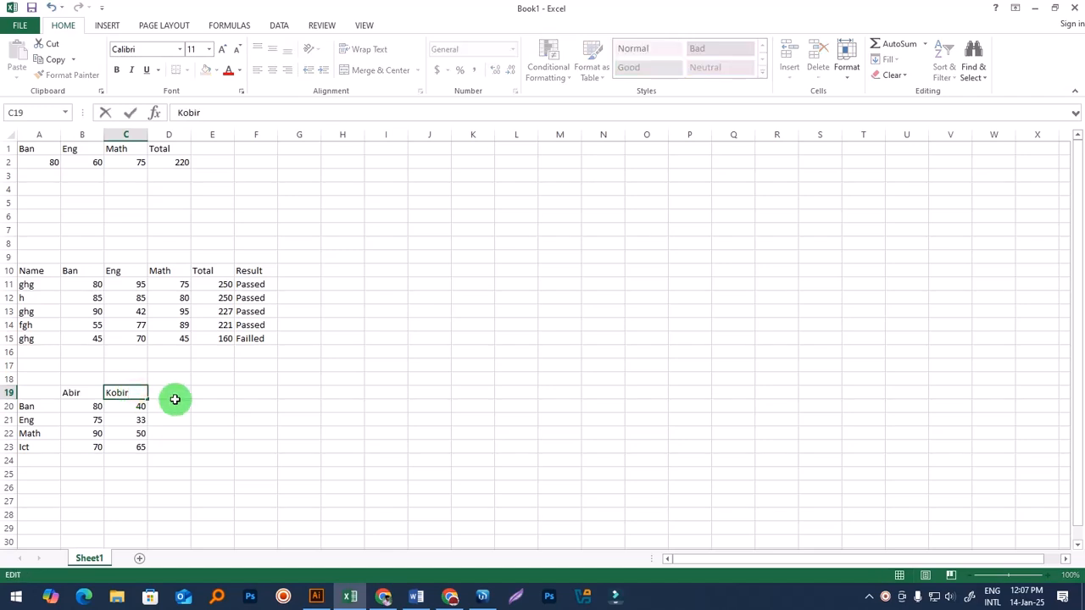
# Step: Add the third student's name and move it out of C19 into D19 as its own column heading
pyautogui.write('Sabbir')
pyautogui.click(254, 429)
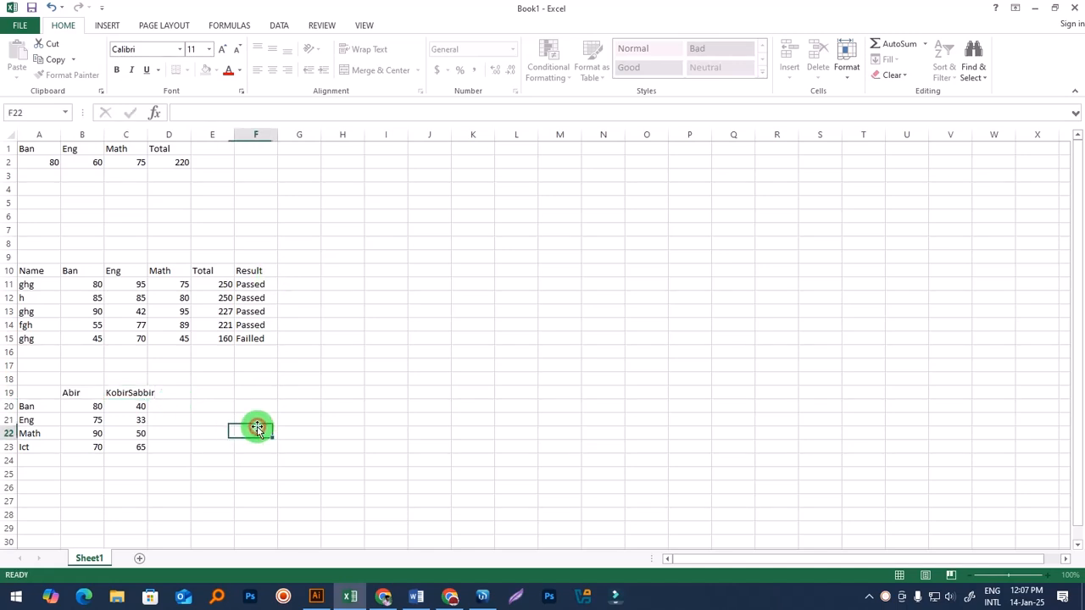
pyautogui.click(139, 395)
pyautogui.doubleClick(128, 392)
pyautogui.moveTo(128, 393); pyautogui.dragTo(167, 392)
pyautogui.hotkey('ctrl', 'c')
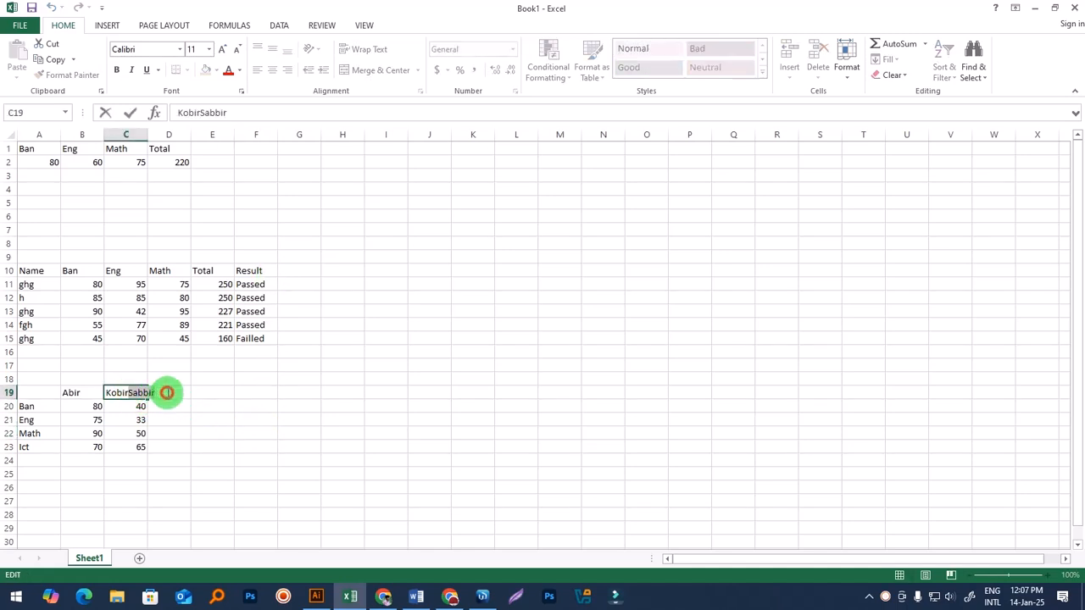
pyautogui.press('BackSpace')
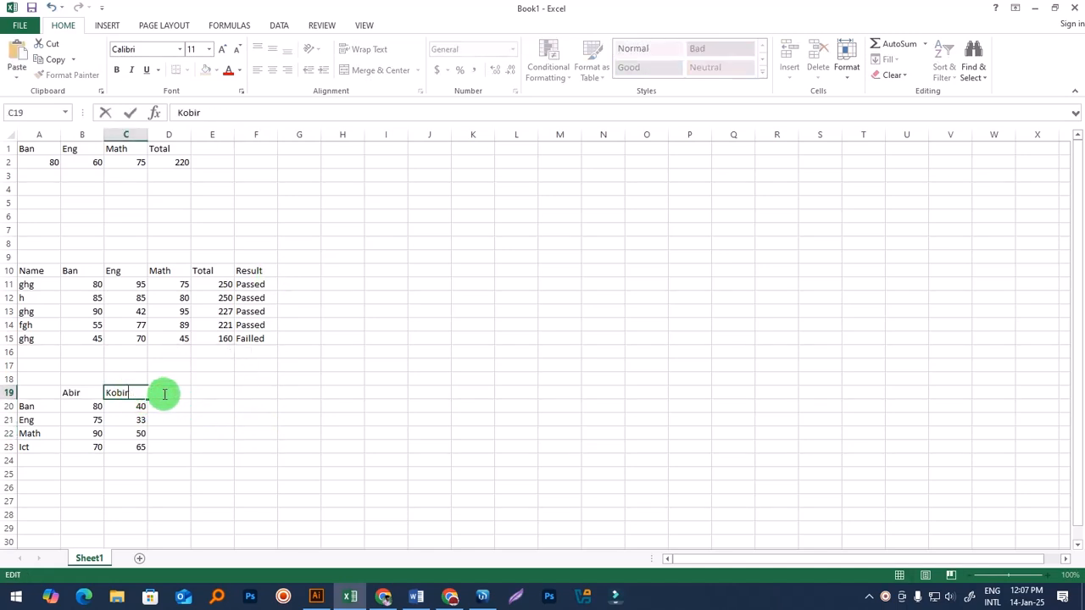
pyautogui.click(212, 405)
pyautogui.click(178, 392)
pyautogui.hotkey('ctrl', 'v')
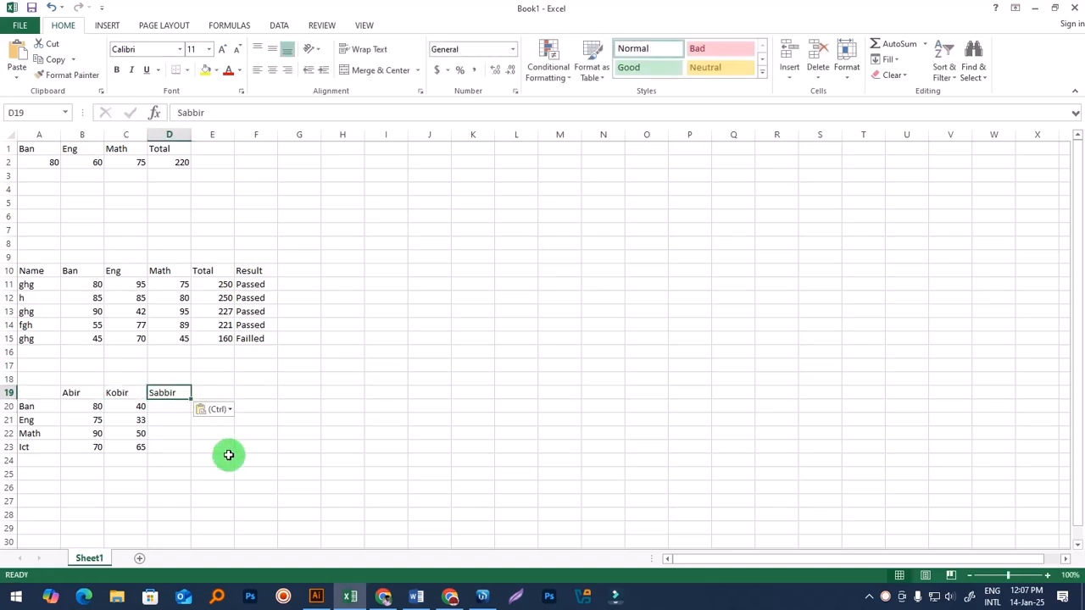
pyautogui.click(218, 459)
pyautogui.rightClick(887, 597)
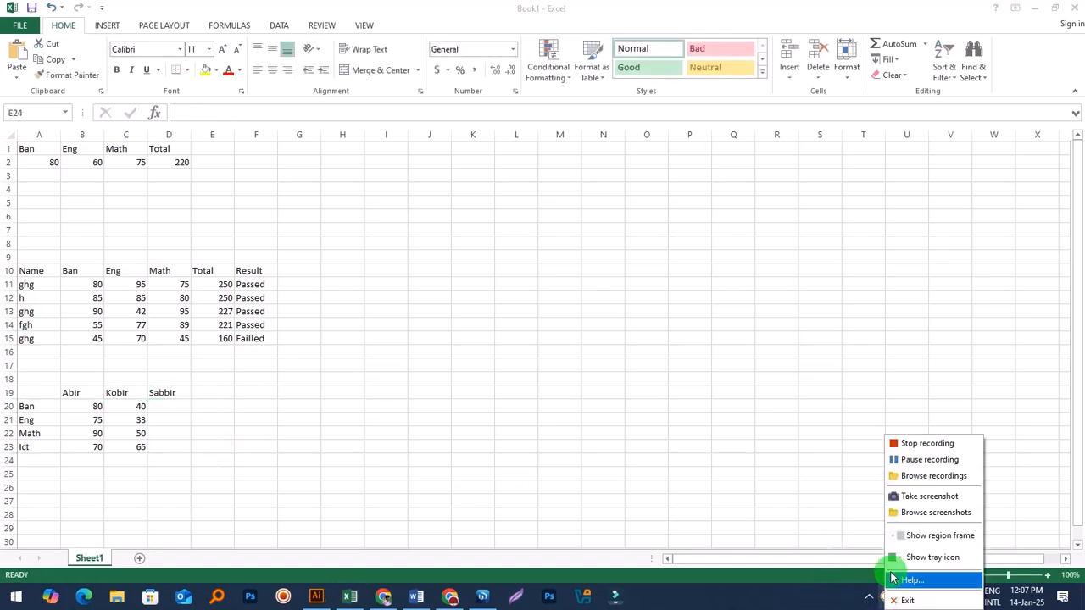
pyautogui.press('Escape')
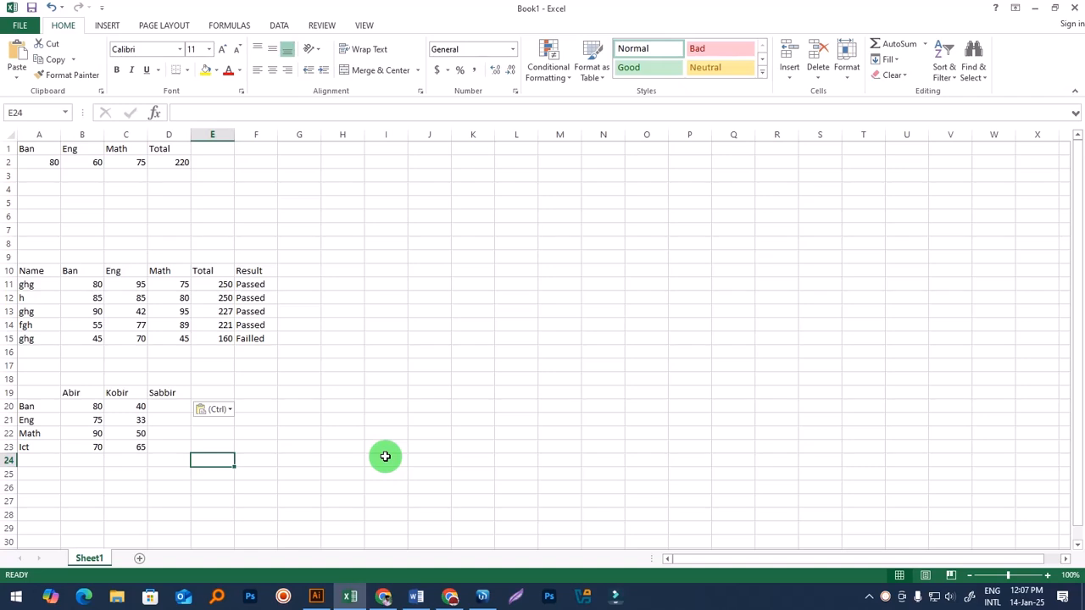
pyautogui.click(164, 407)
pyautogui.click(169, 444)
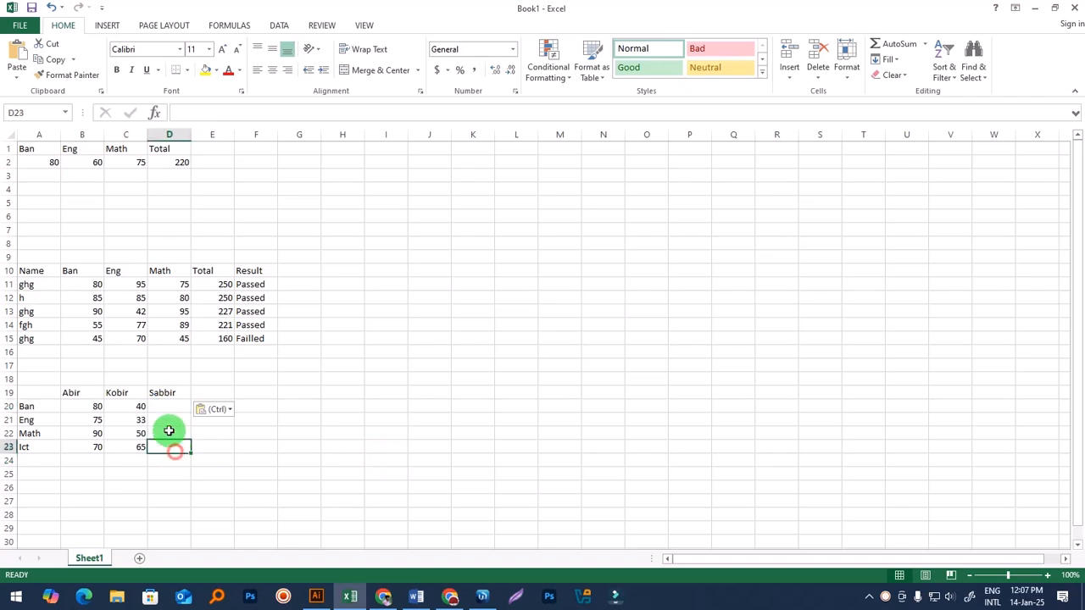
pyautogui.click(164, 407)
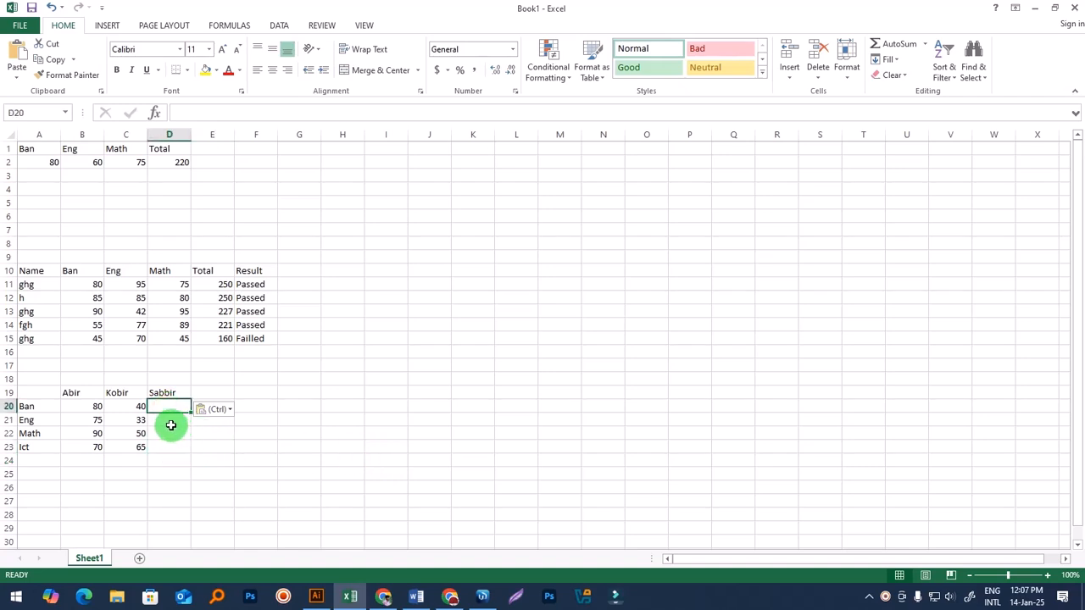
pyautogui.click(171, 423)
pyautogui.click(163, 409)
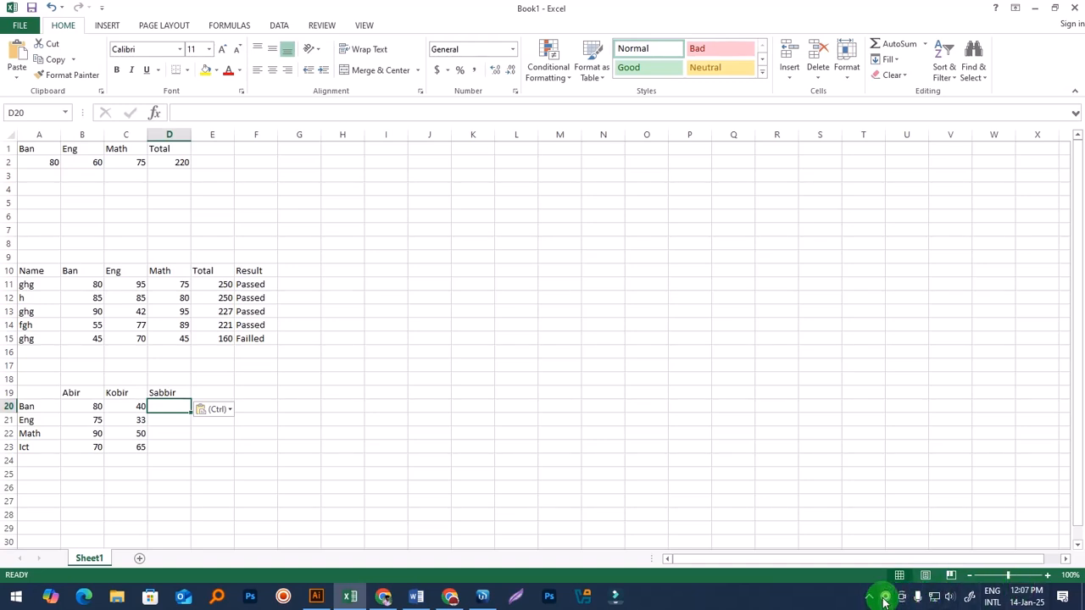
pyautogui.rightClick(914, 597)
pyautogui.click(911, 467)
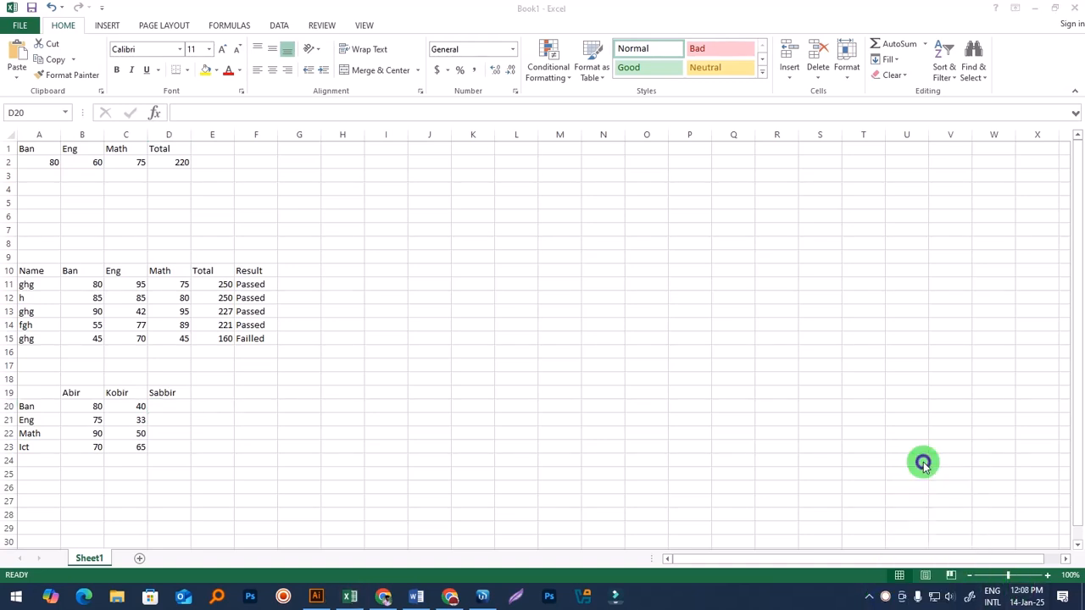
pyautogui.hotkey('ctrl', 'v')
pyautogui.click(204, 465)
# Step: Fill D20 through D23 with the marks 70, 50, 75 and 90 for the third student
pyautogui.click(170, 405)
pyautogui.write('7')
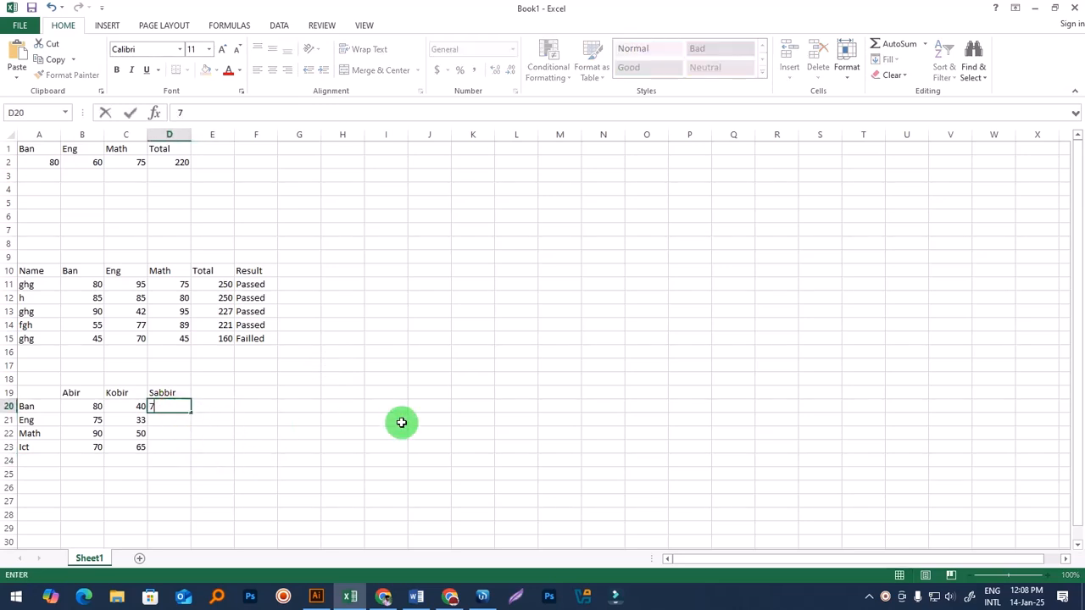
pyautogui.press('Return')
pyautogui.write('50')
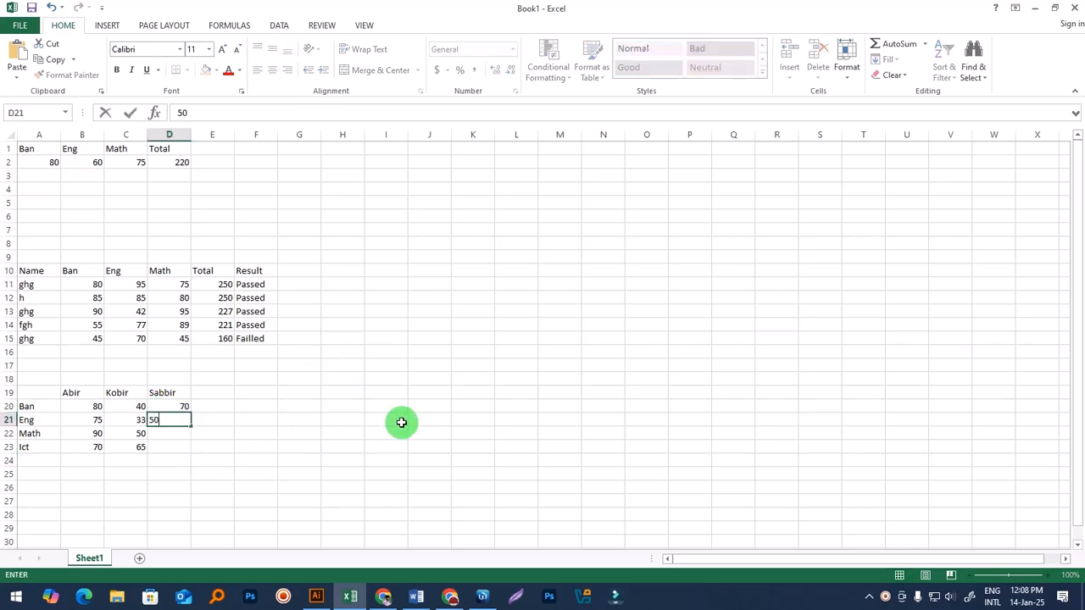
pyautogui.press('Return')
pyautogui.write('75')
pyautogui.press('Return')
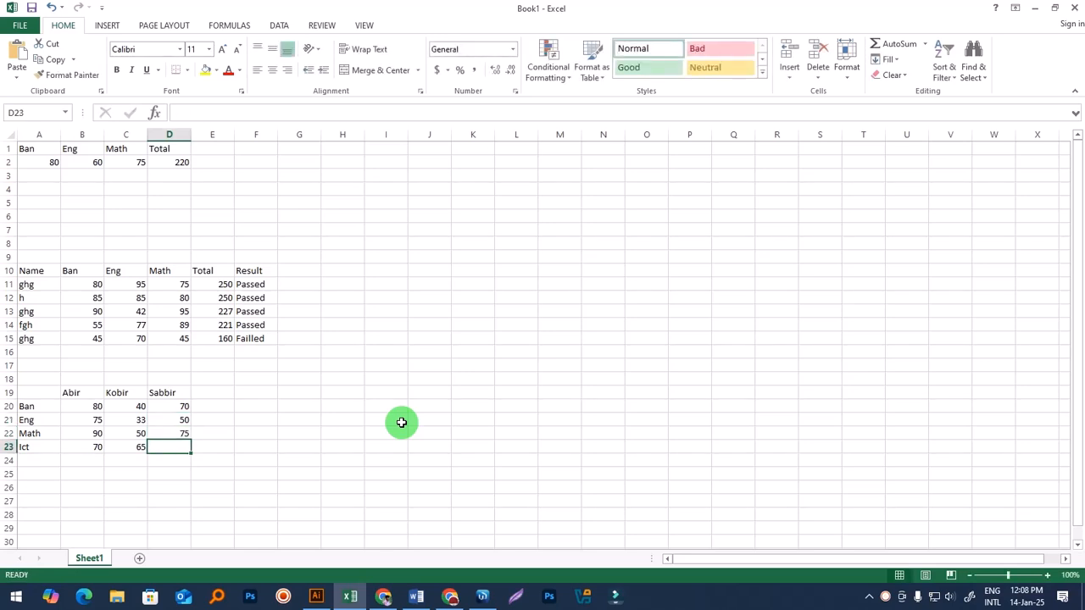
pyautogui.write('90')
pyautogui.press('Return')
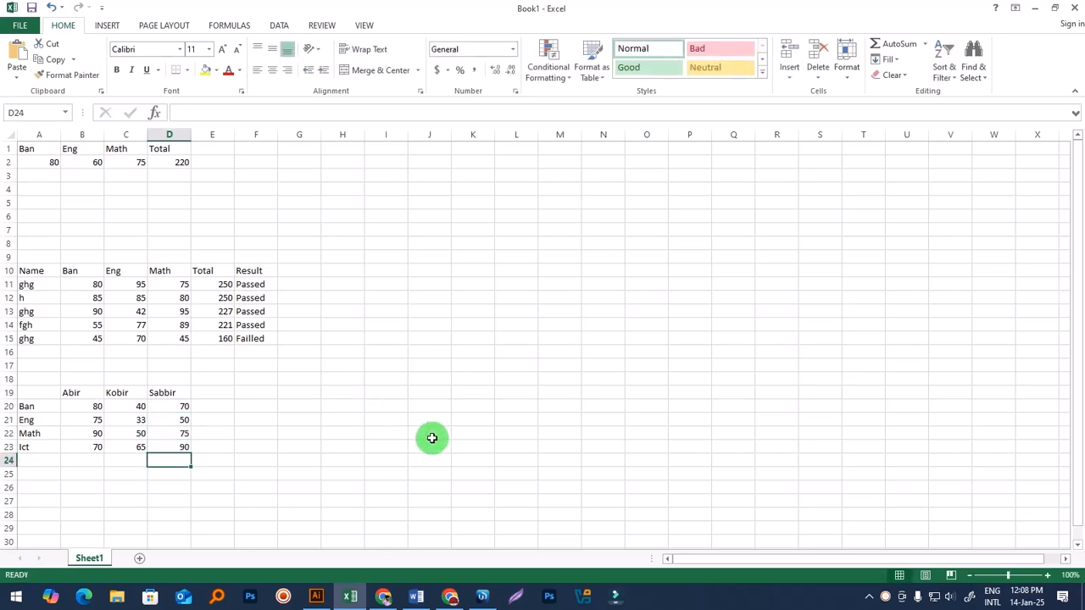
# Step: Add the column heading Result in E19, beside the third student's name
pyautogui.click(223, 392)
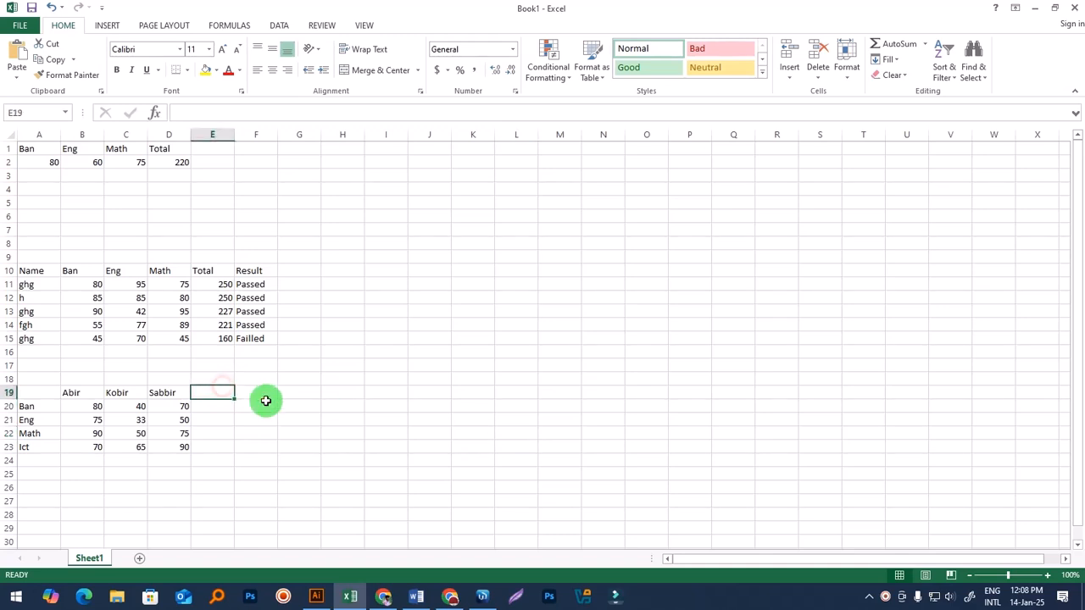
pyautogui.write('Result')
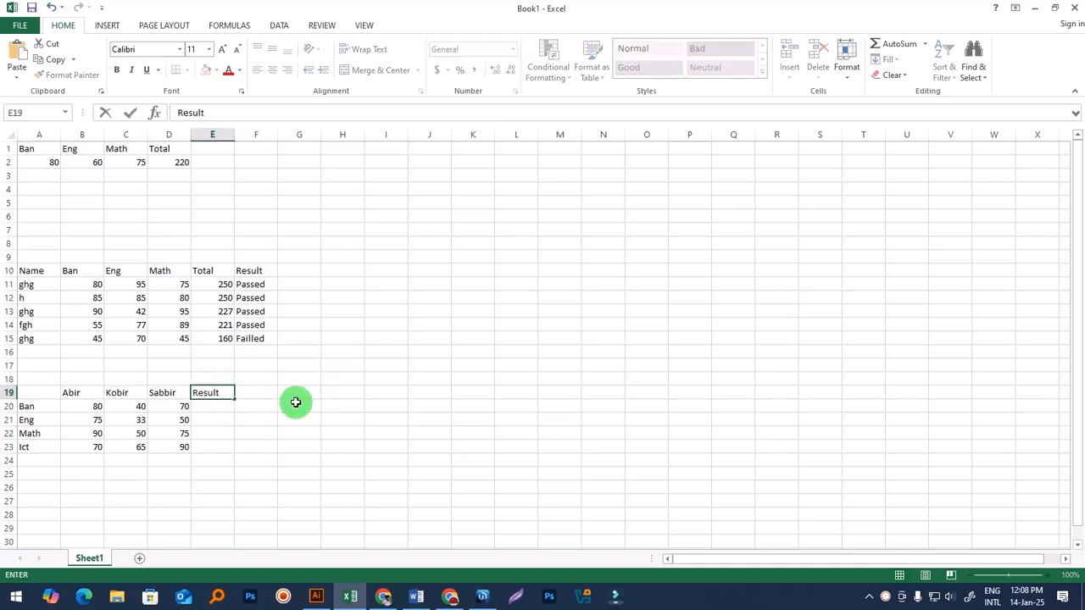
pyautogui.click(305, 428)
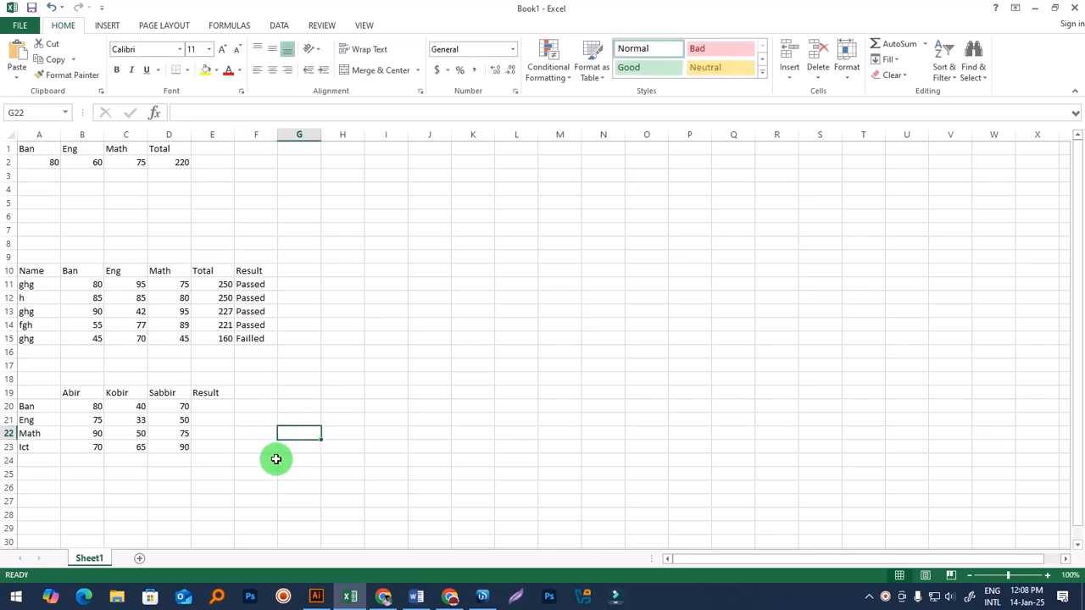
pyautogui.click(205, 432)
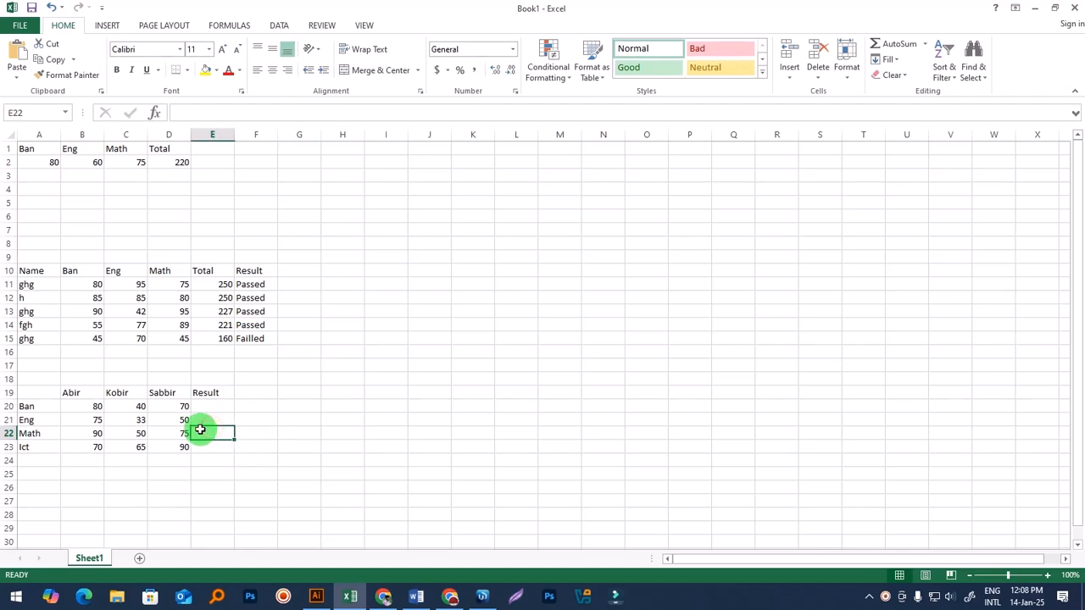
pyautogui.click(247, 445)
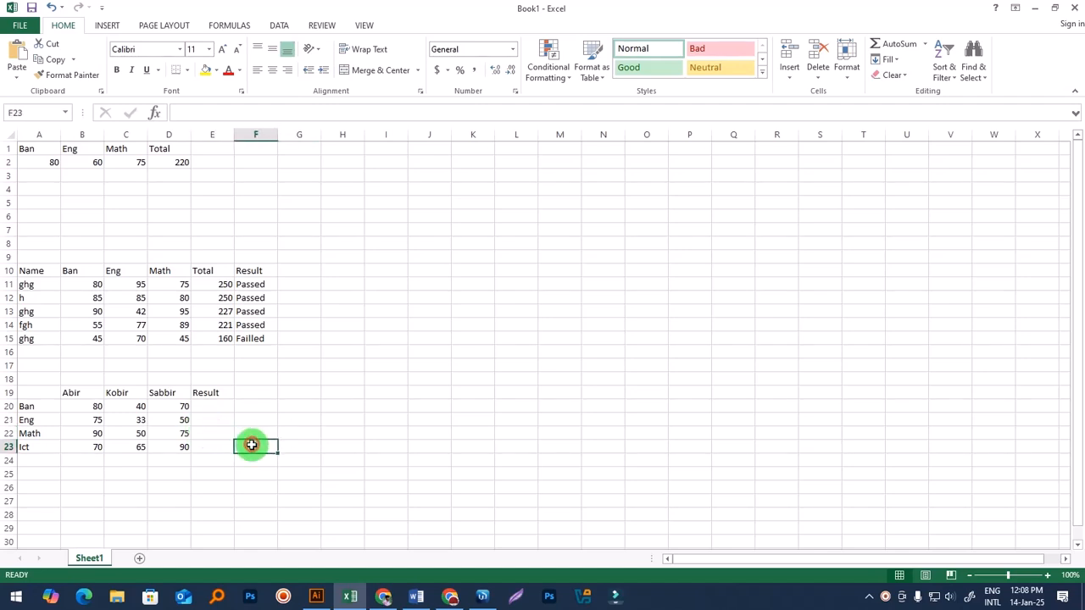
pyautogui.click(214, 392)
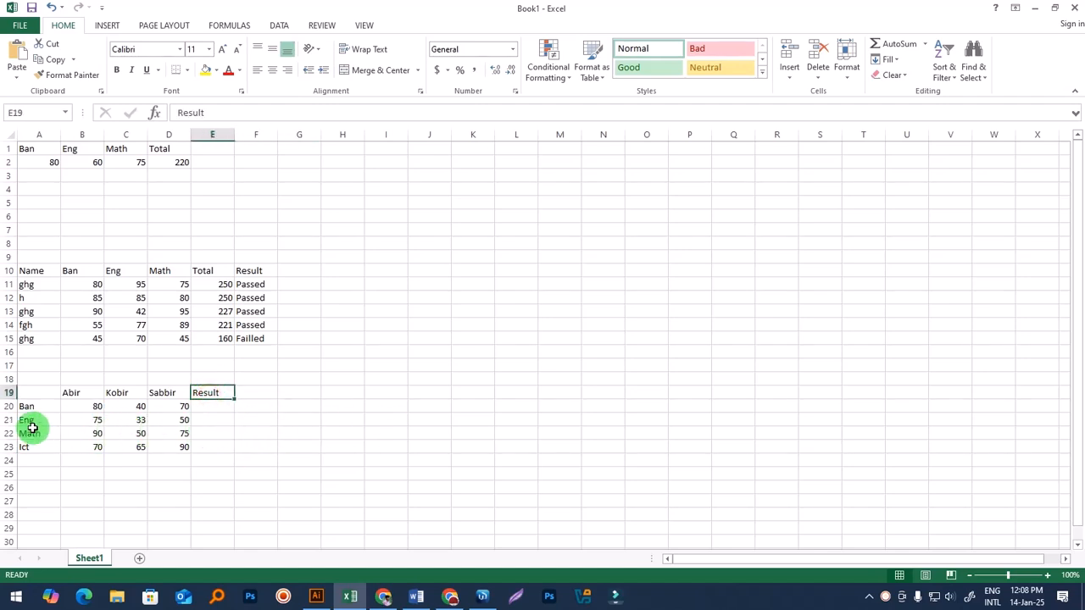
pyautogui.click(94, 407)
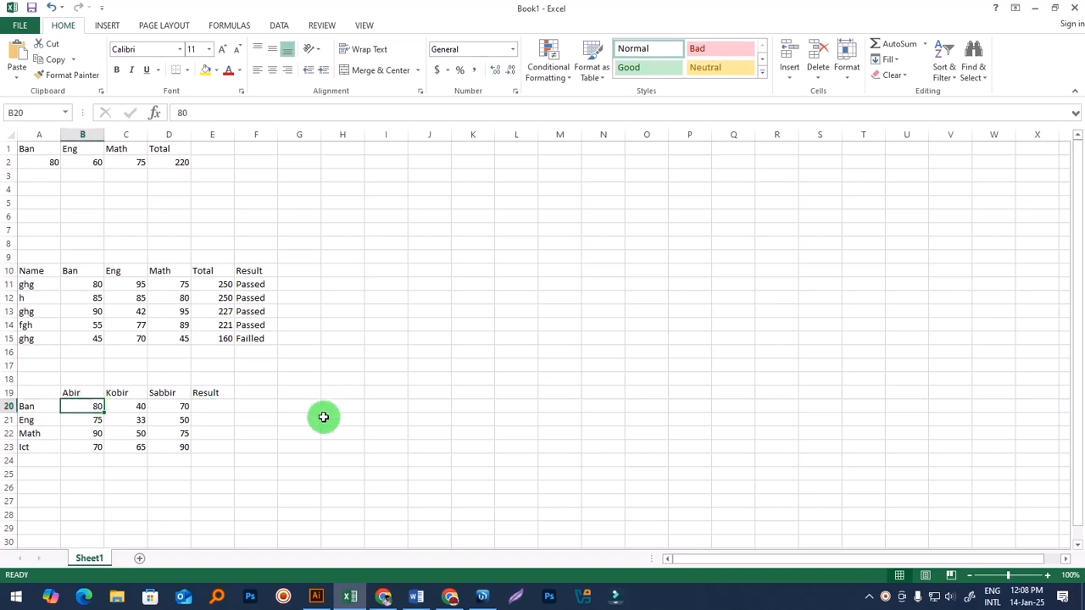
pyautogui.click(214, 446)
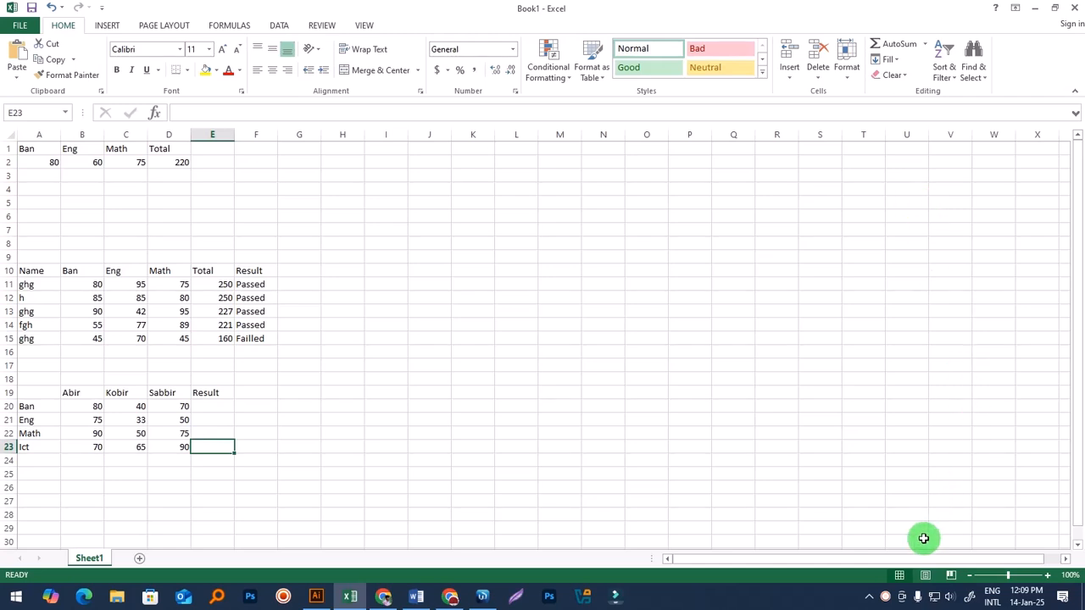
pyautogui.rightClick(885, 597)
pyautogui.click(907, 459)
pyautogui.click(516, 422)
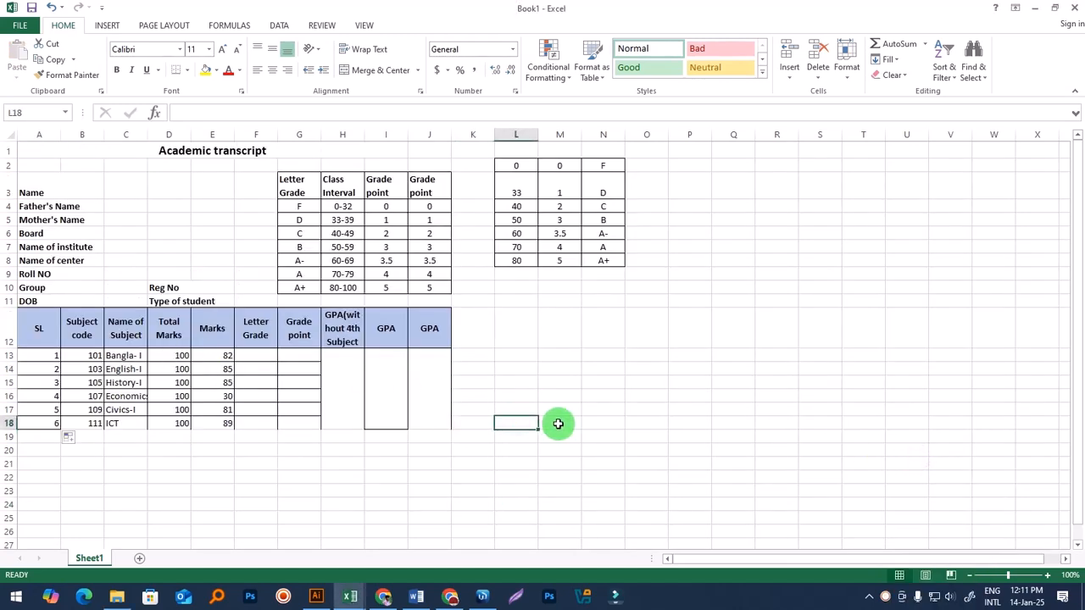
# Step: Examine the total marks and obtained marks of each subject in the academic transcript, from Bangla-I down to ICT
pyautogui.click(261, 355)
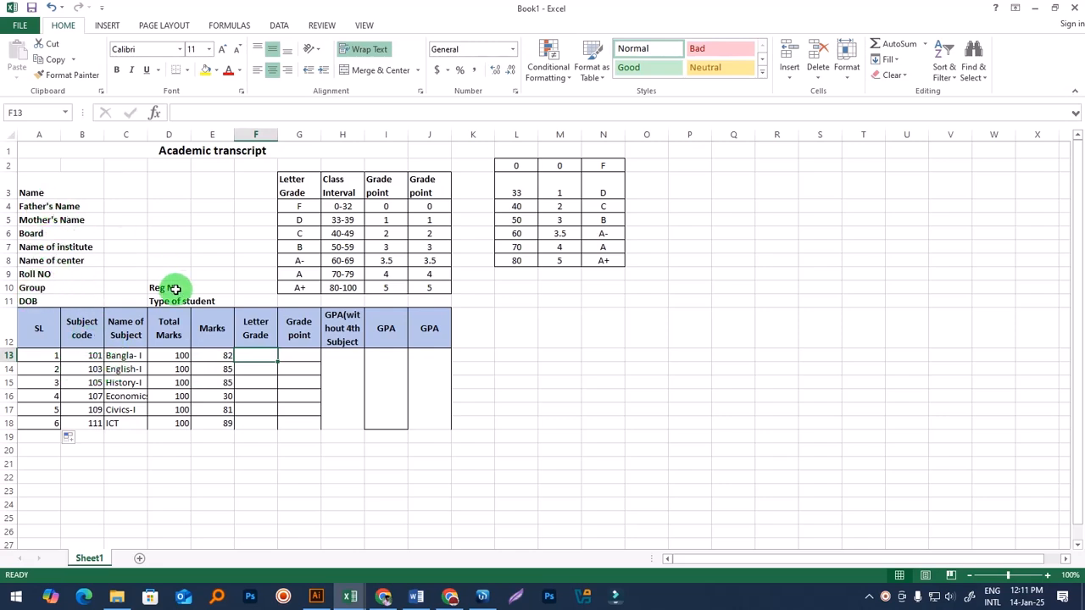
pyautogui.click(123, 356)
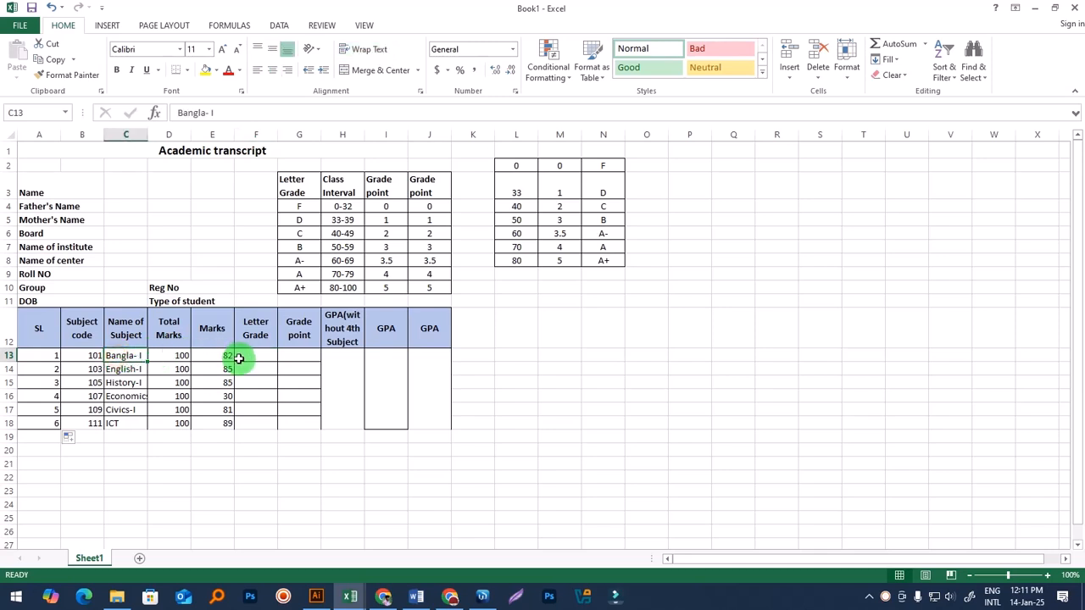
pyautogui.click(226, 356)
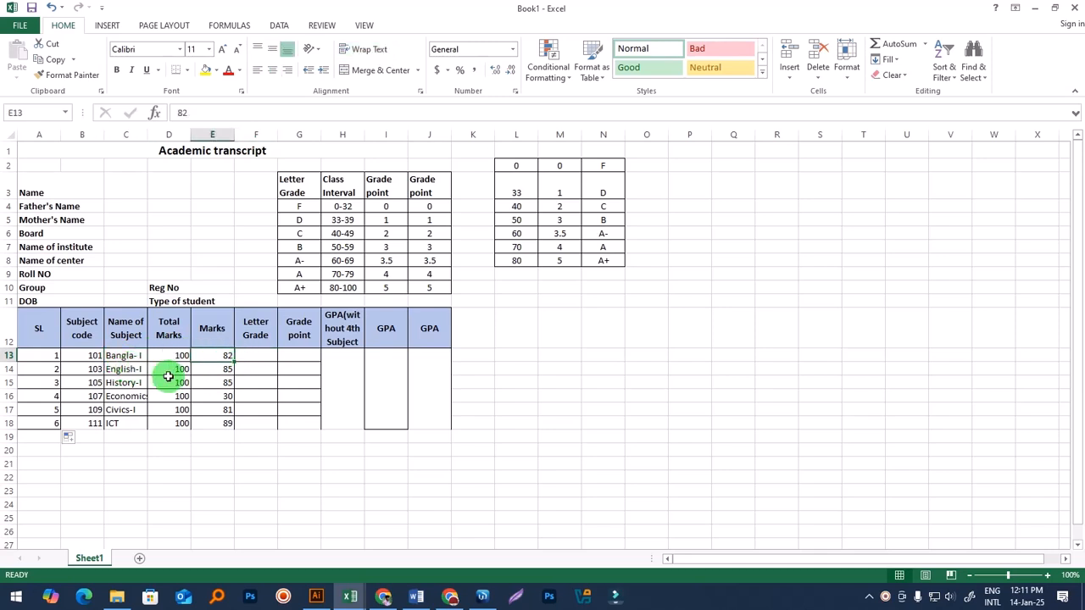
pyautogui.click(174, 370)
pyautogui.click(225, 368)
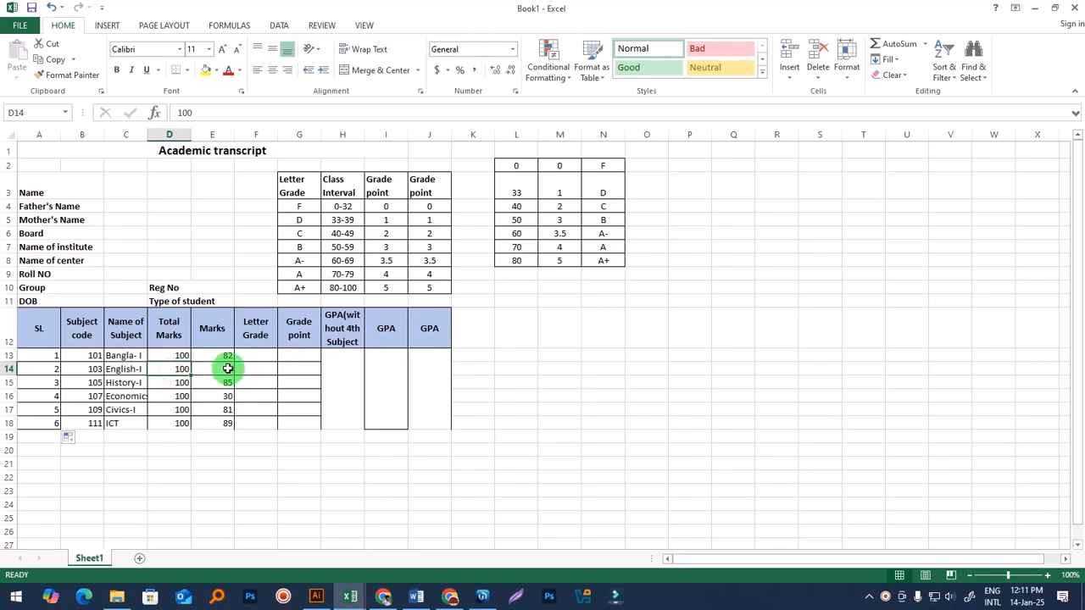
pyautogui.click(176, 383)
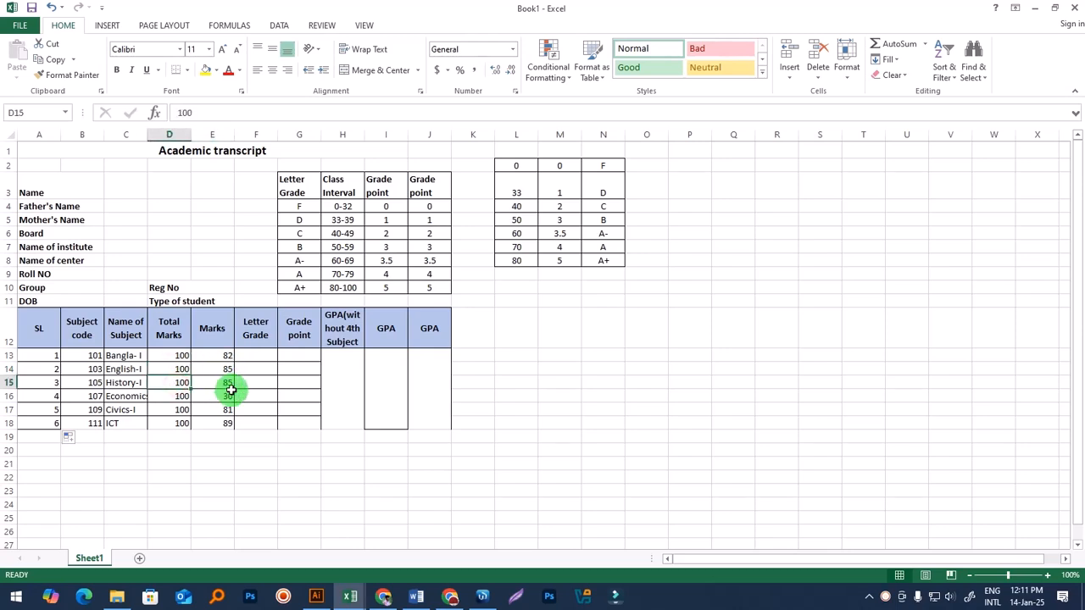
pyautogui.click(225, 383)
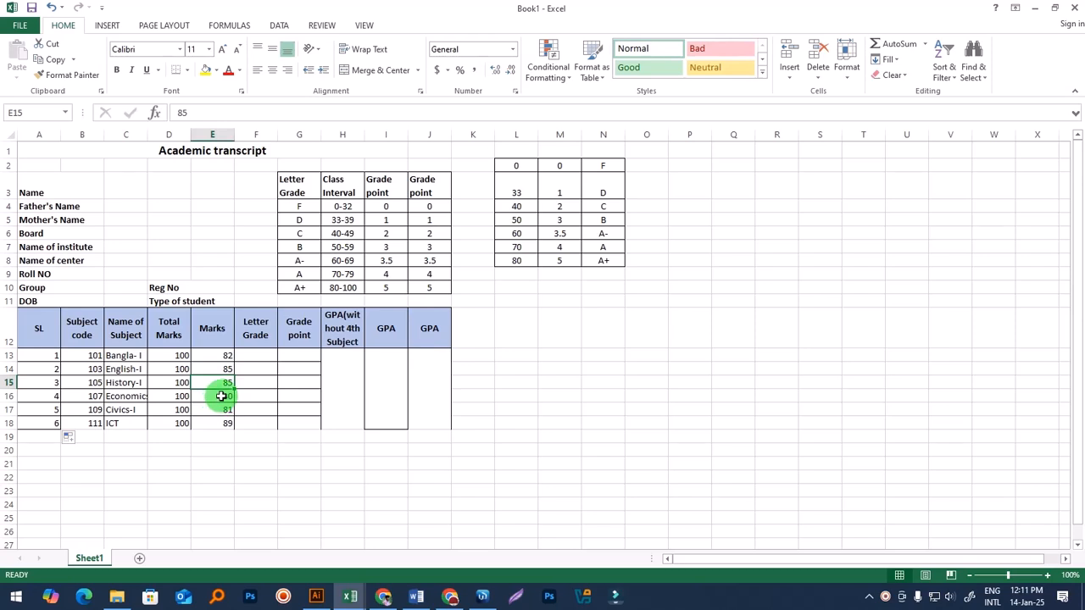
pyautogui.click(221, 397)
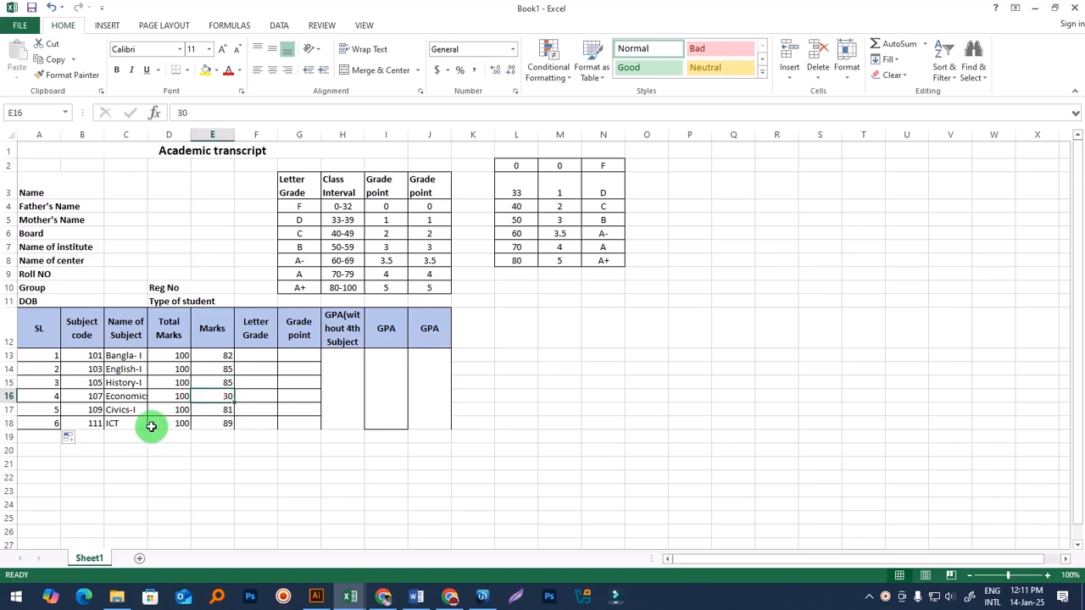
pyautogui.click(218, 412)
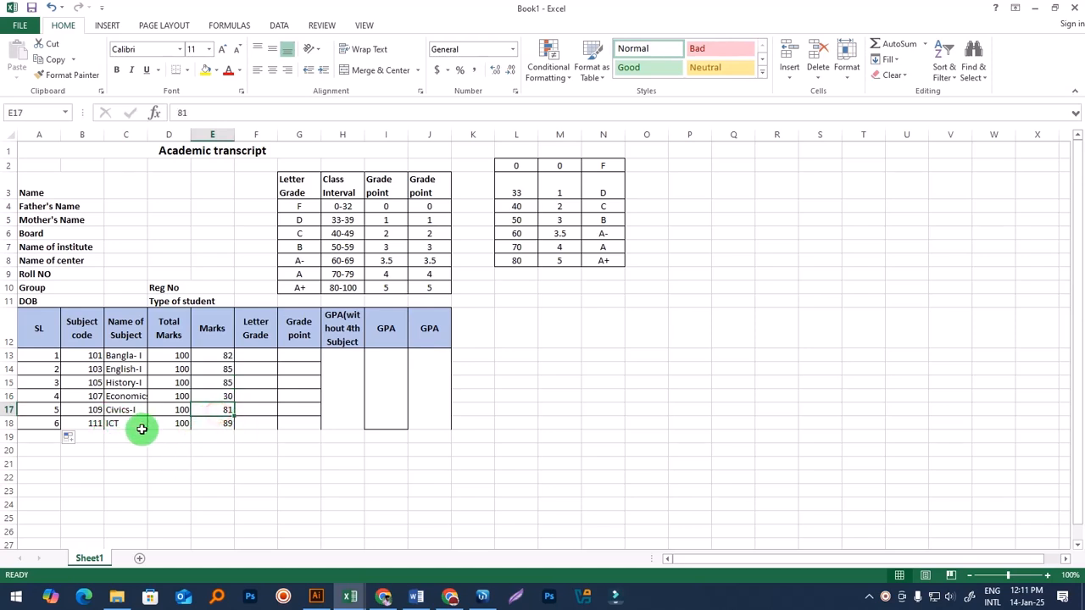
pyautogui.click(219, 426)
pyautogui.click(327, 471)
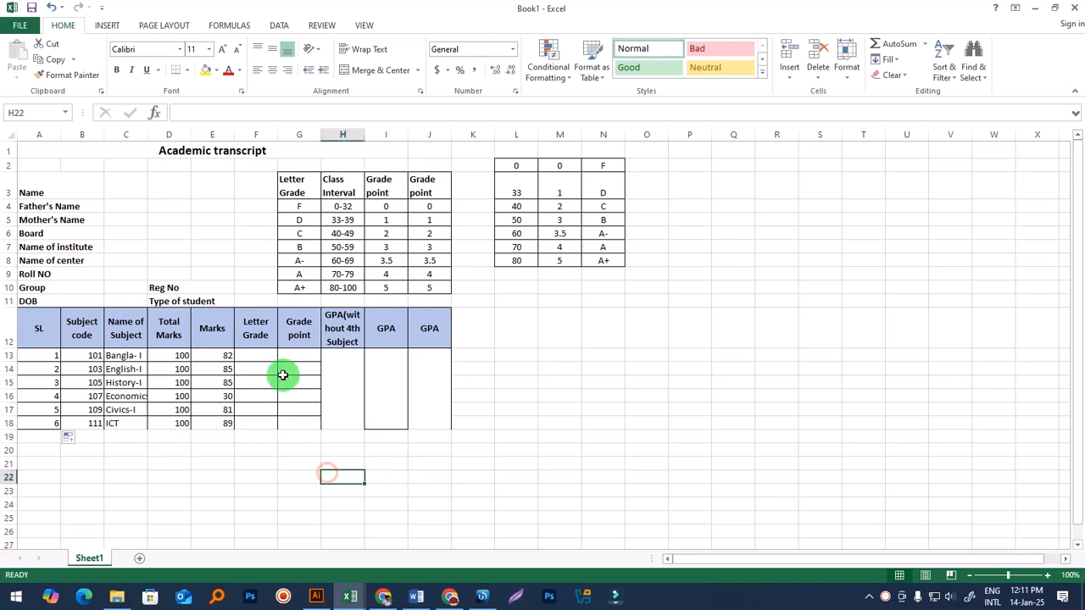
# Step: Compare the Bangla-I mark in E13 with the grading scale in L2:N8 to see how marks correspond to letter grades
pyautogui.click(255, 355)
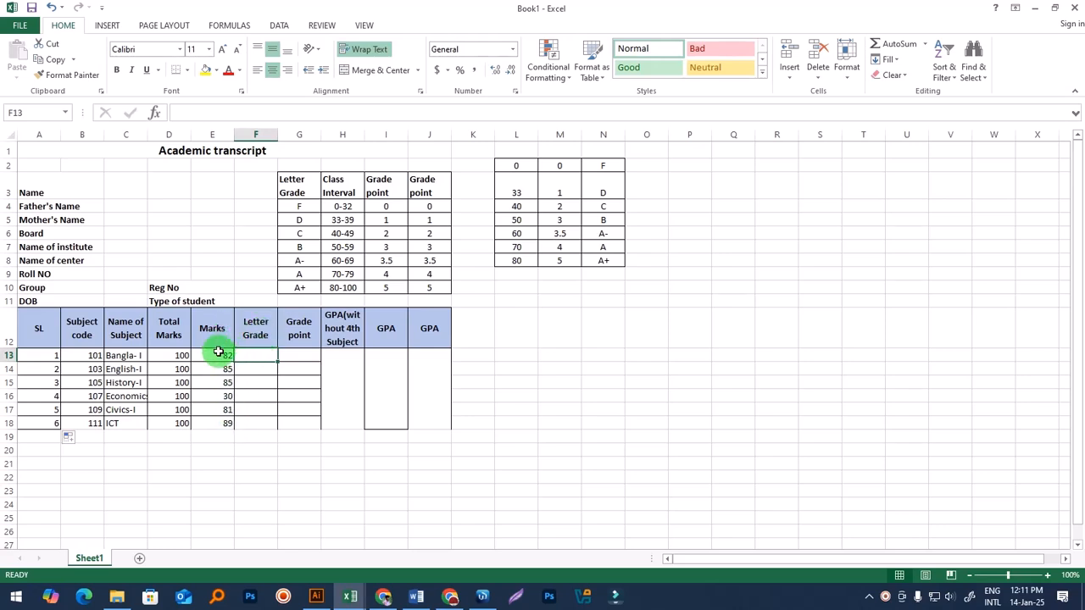
pyautogui.click(219, 352)
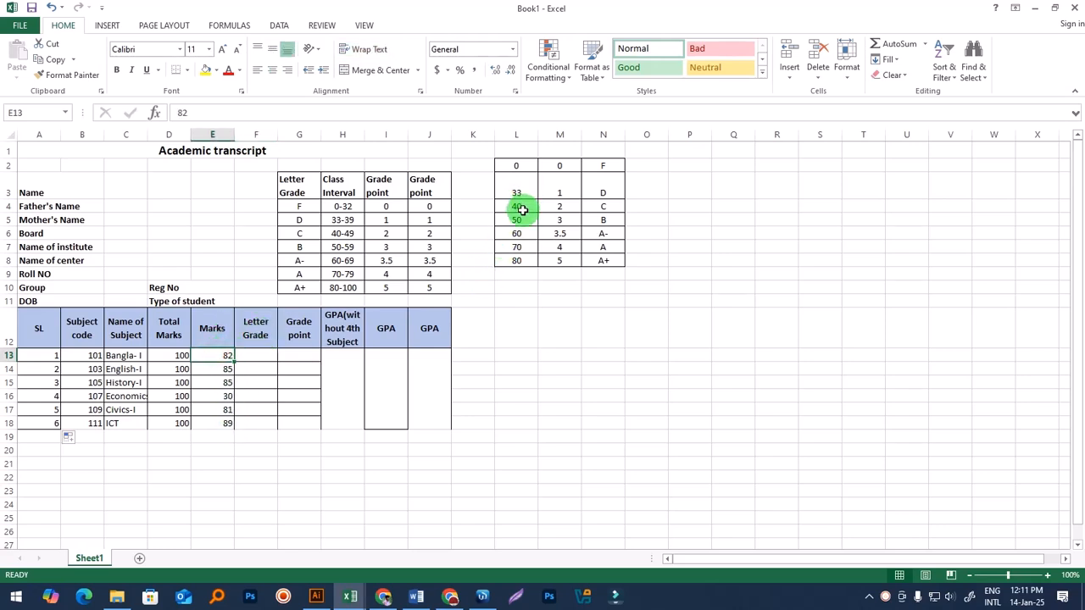
pyautogui.click(514, 261)
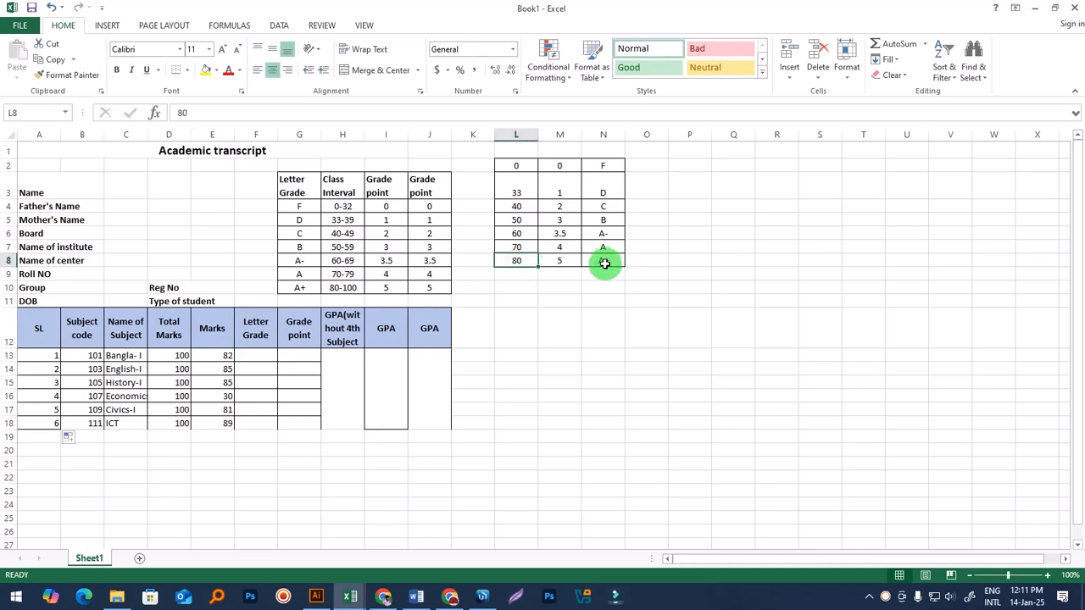
pyautogui.click(611, 261)
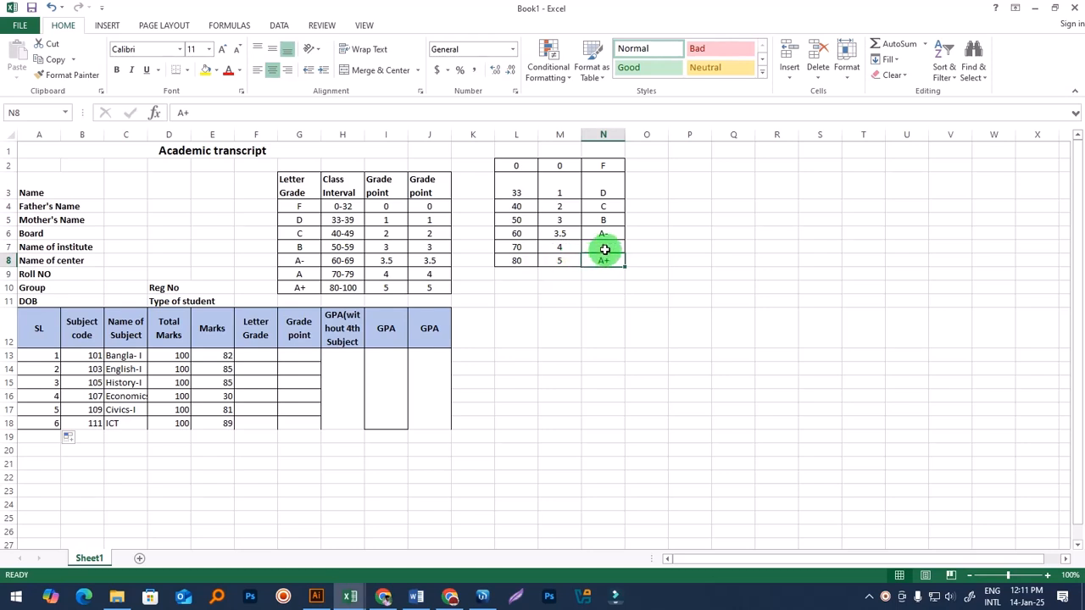
pyautogui.click(604, 248)
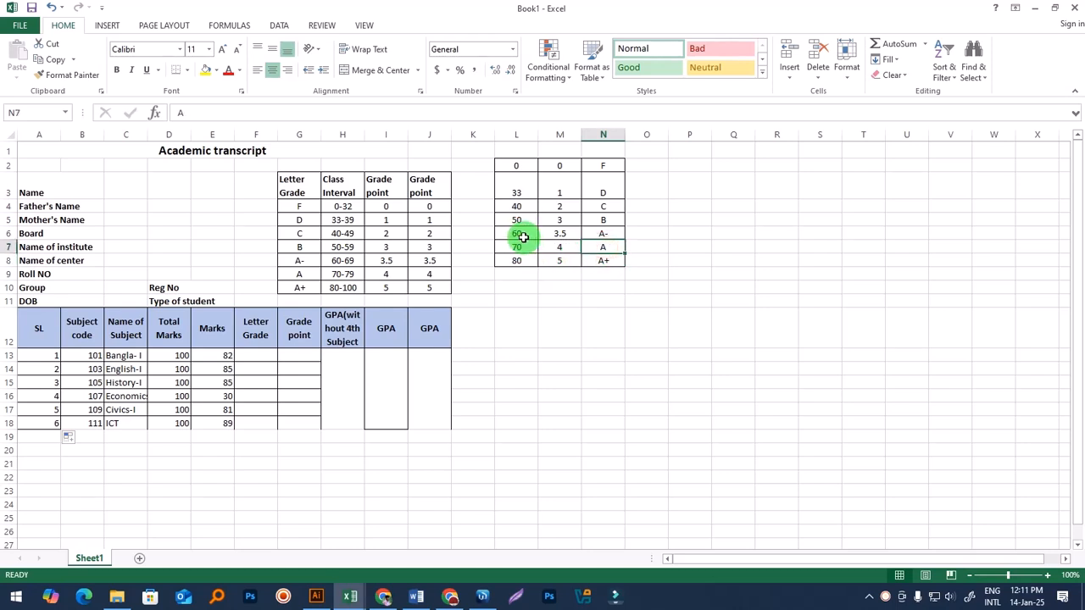
pyautogui.click(518, 233)
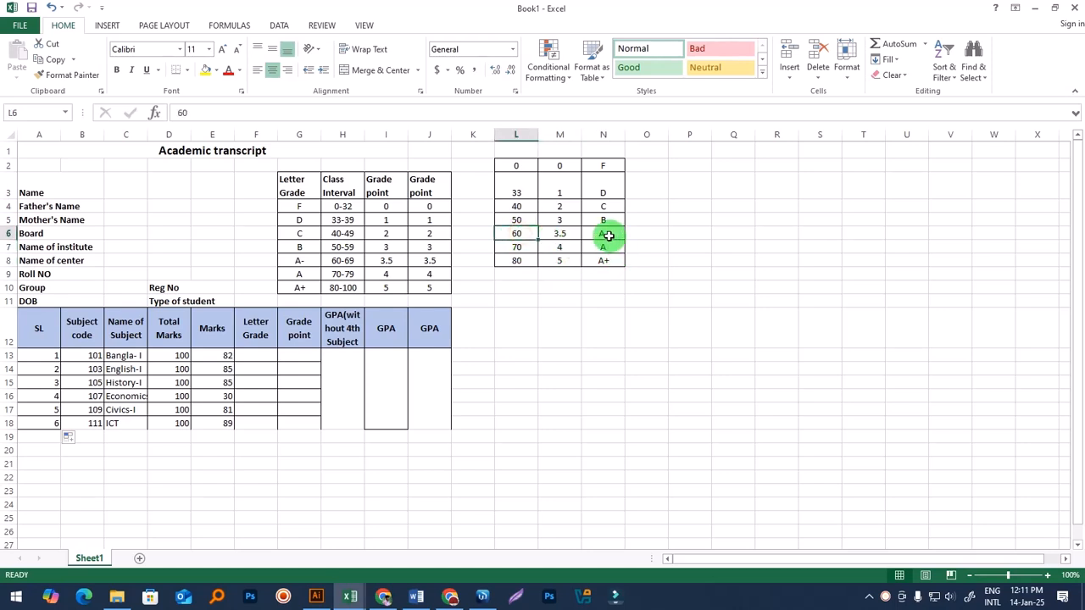
pyautogui.click(608, 235)
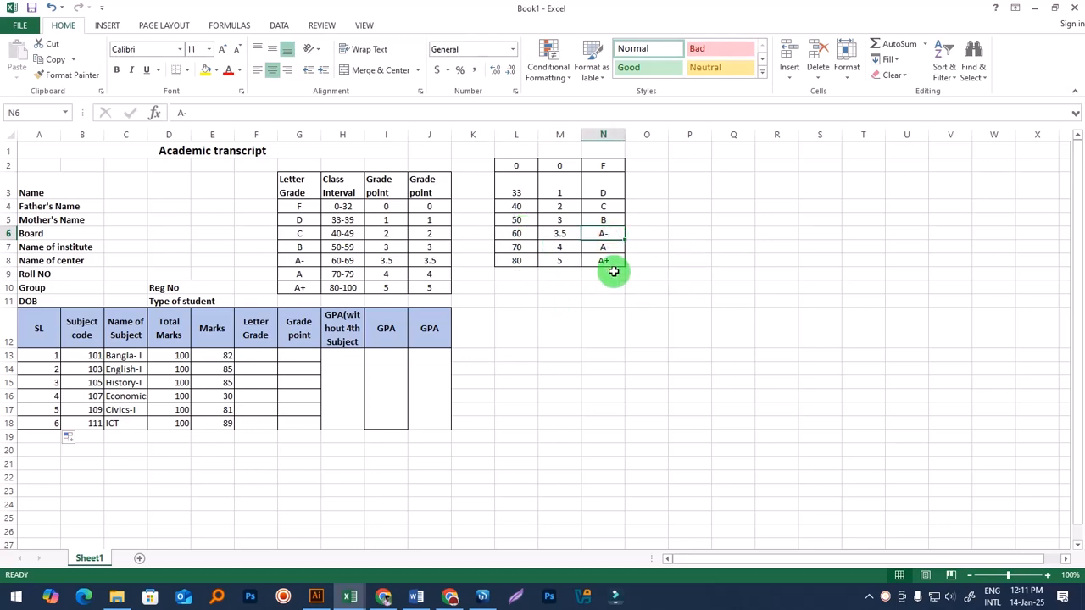
pyautogui.moveTo(514, 168); pyautogui.dragTo(601, 259)
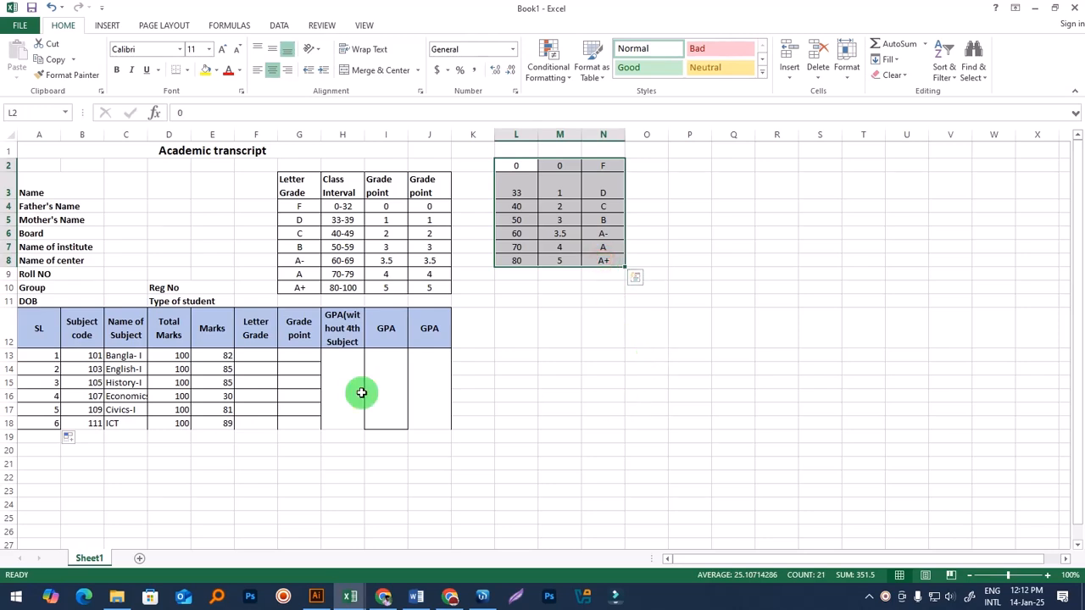
pyautogui.click(258, 357)
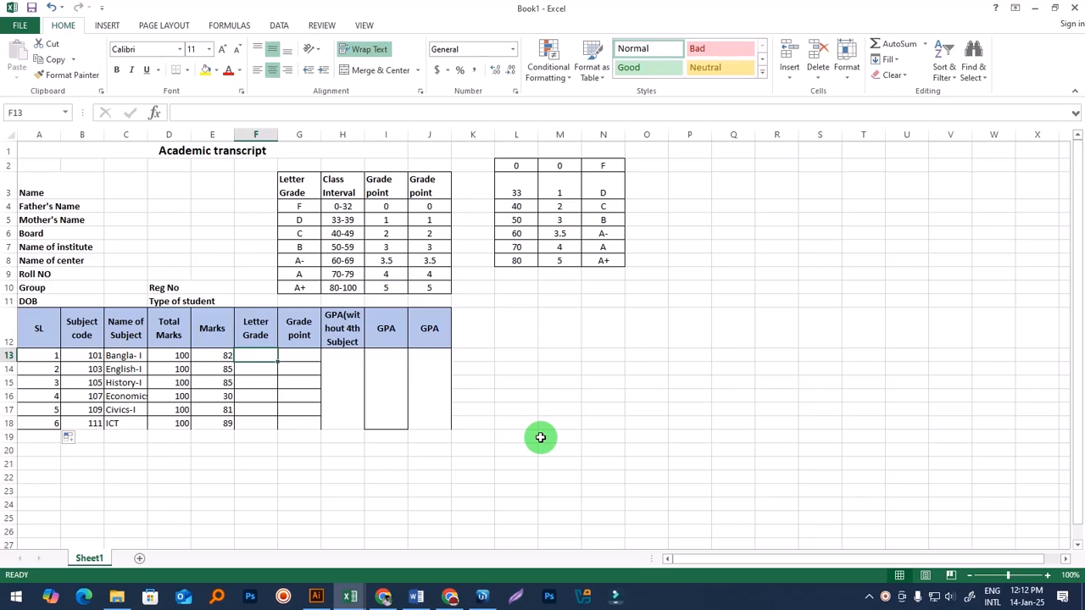
pyautogui.click(606, 488)
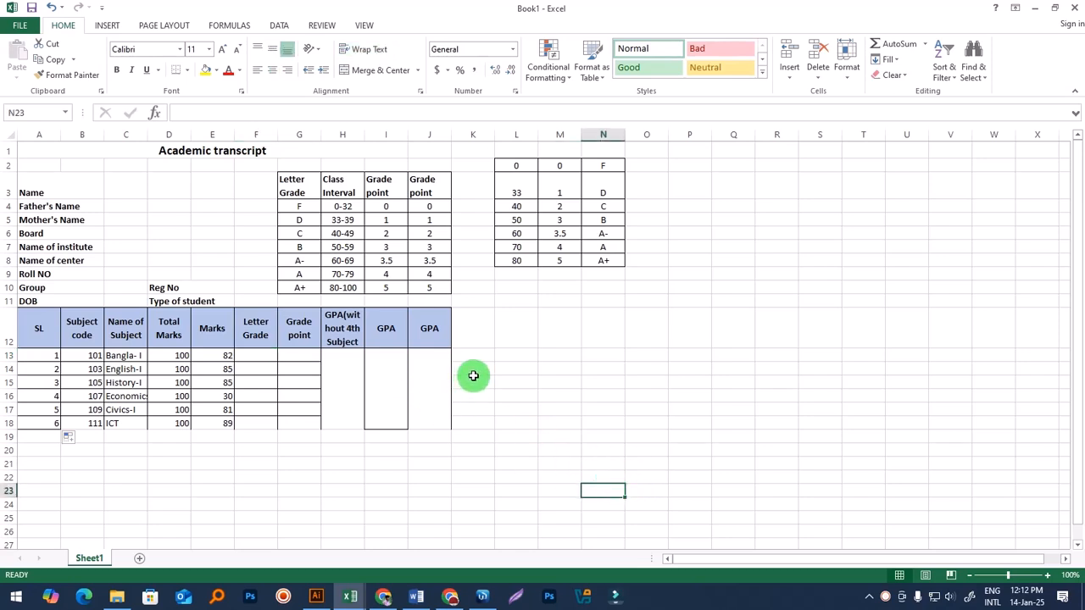
# Step: Compare the Bangla-I mark in E13 and the Economics mark in E16 with the scale's second threshold in L3
pyautogui.click(222, 358)
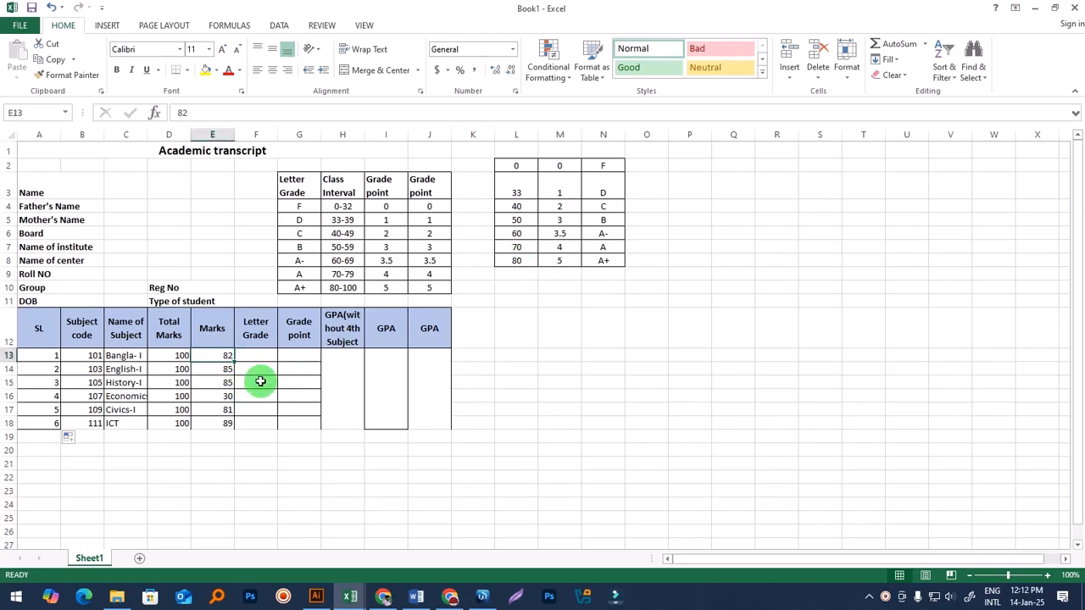
pyautogui.click(217, 396)
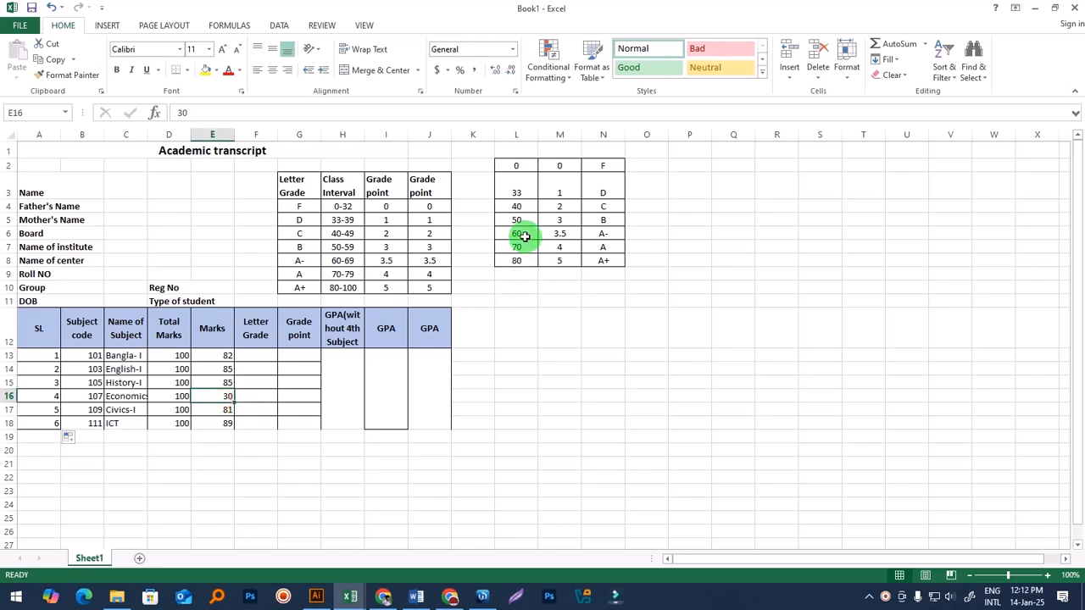
pyautogui.click(513, 188)
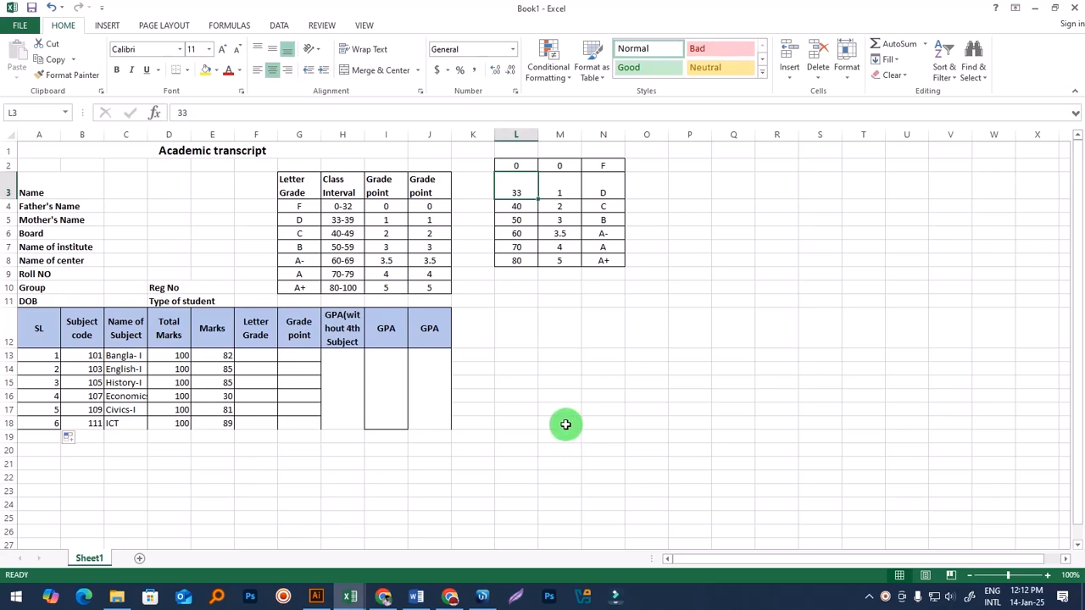
pyautogui.click(603, 475)
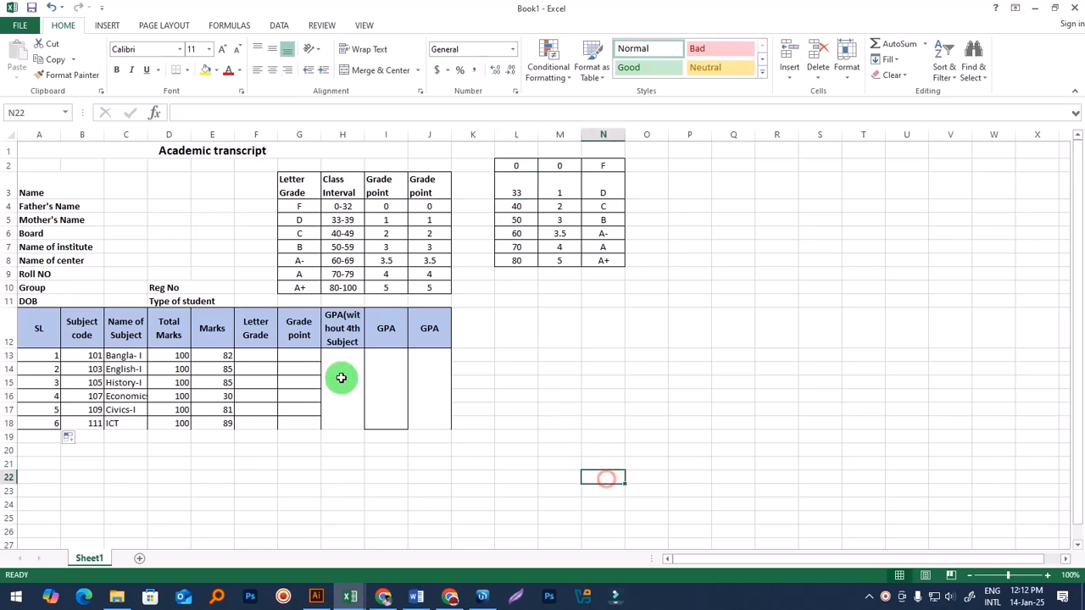
# Step: Begin an IF formula in F13 that returns the letter grade "F" when E13<33
pyautogui.click(264, 357)
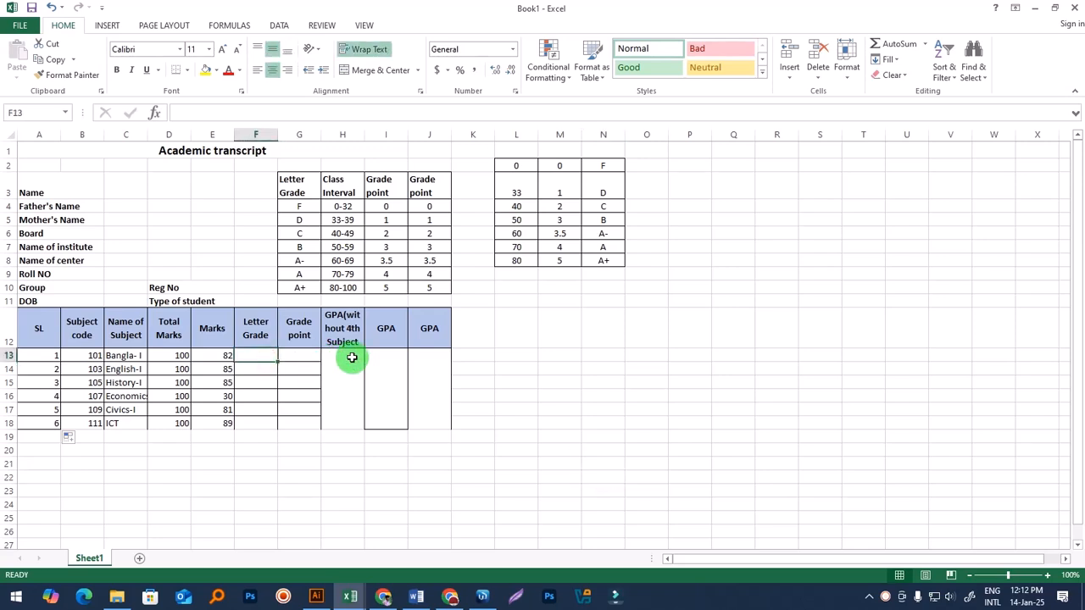
pyautogui.write('=if')
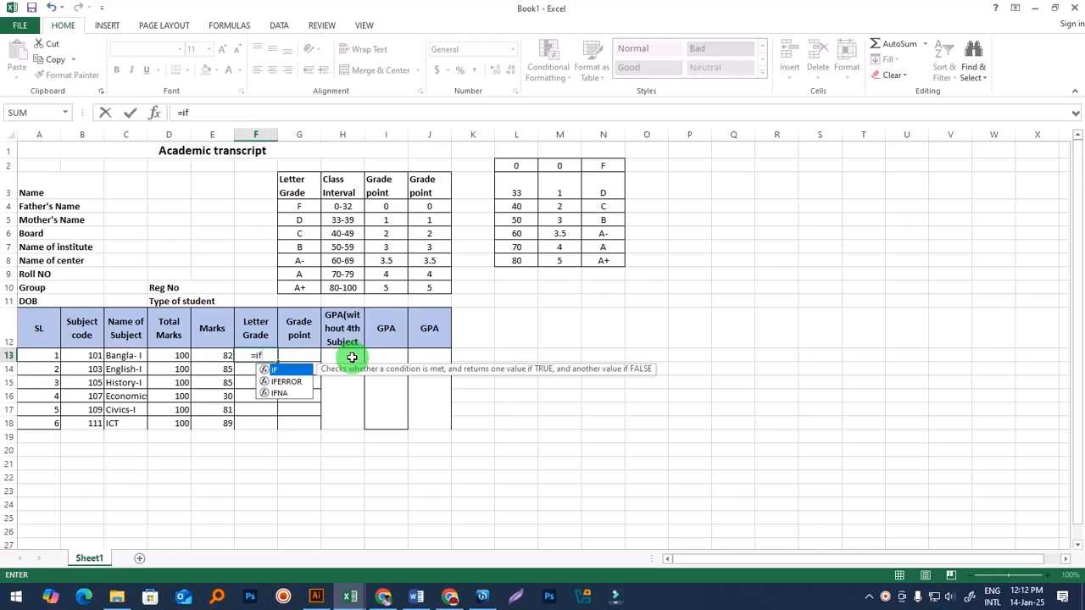
pyautogui.press('Tab')
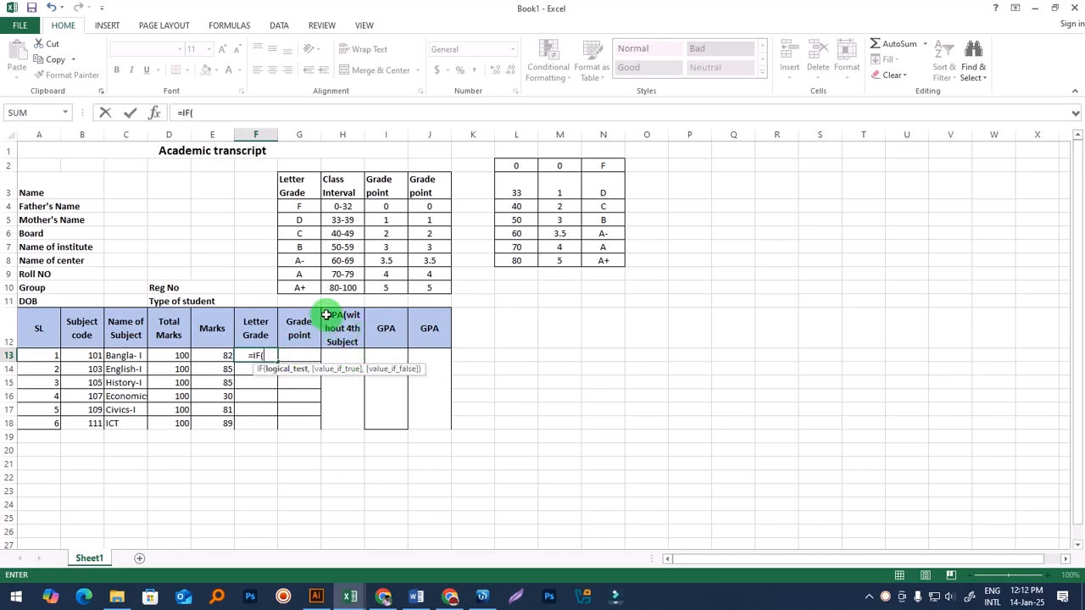
pyautogui.click(219, 355)
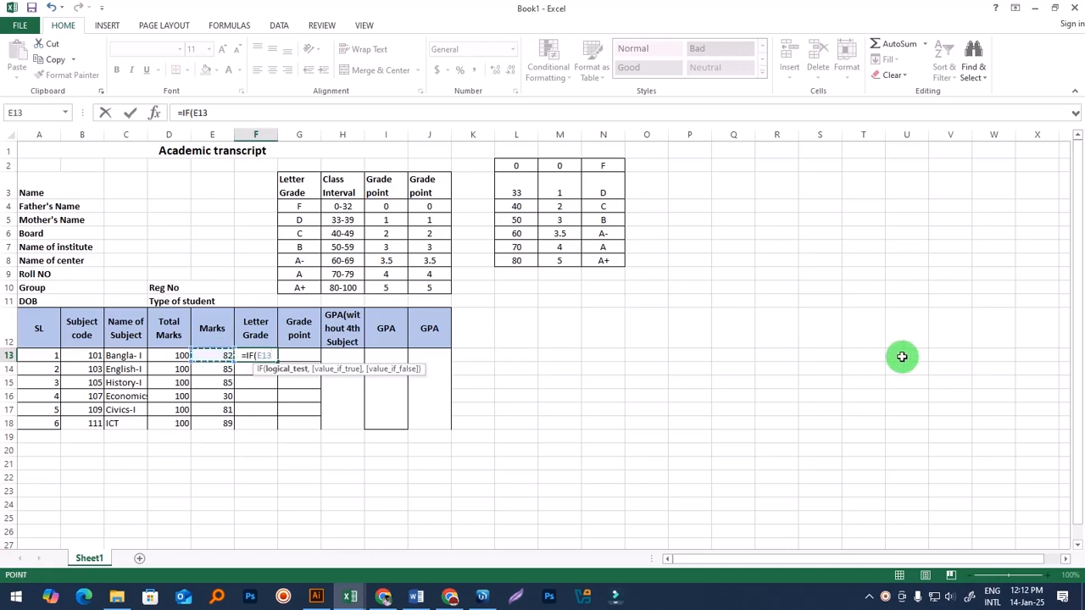
pyautogui.write('<=')
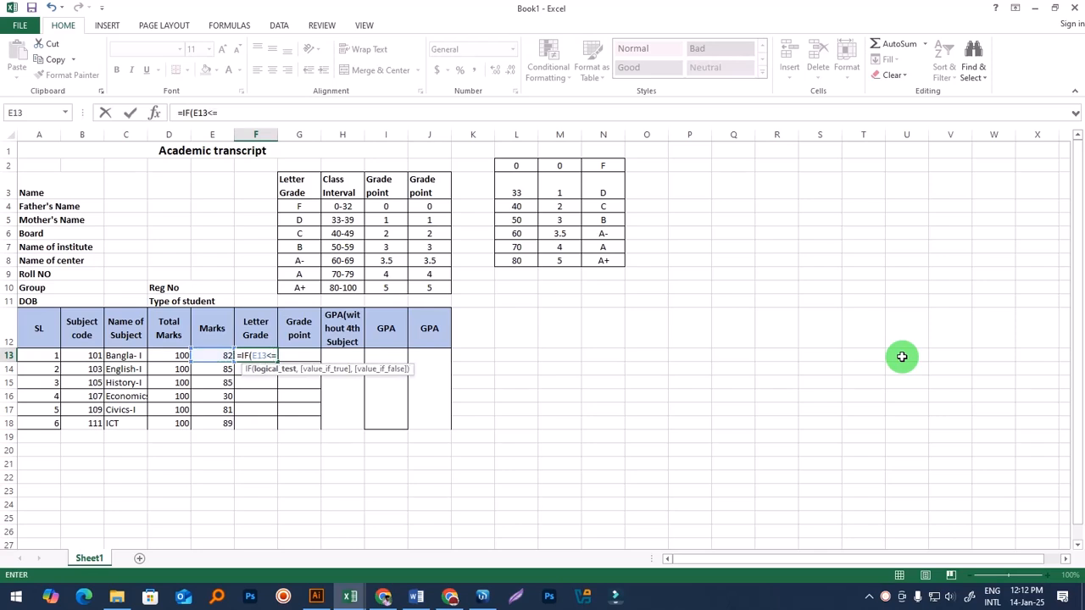
pyautogui.press('BackSpace')
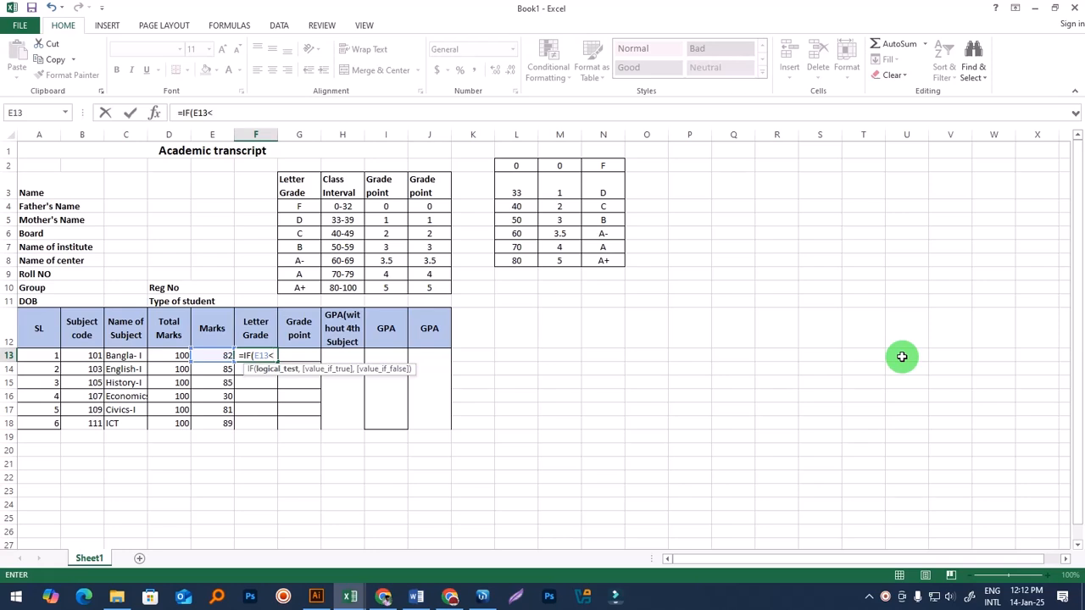
pyautogui.write('33')
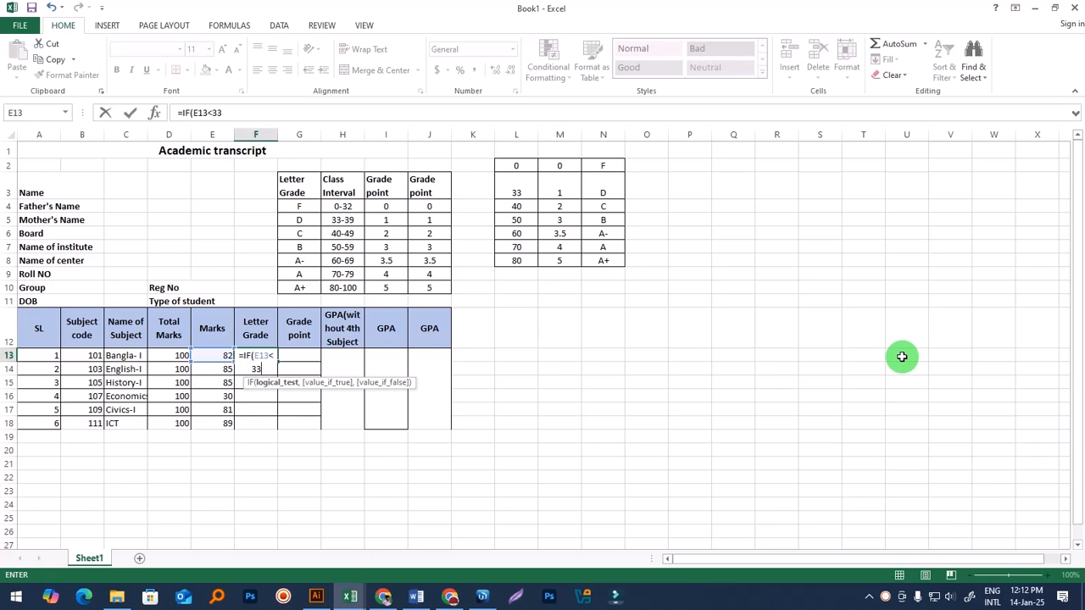
pyautogui.write(',')
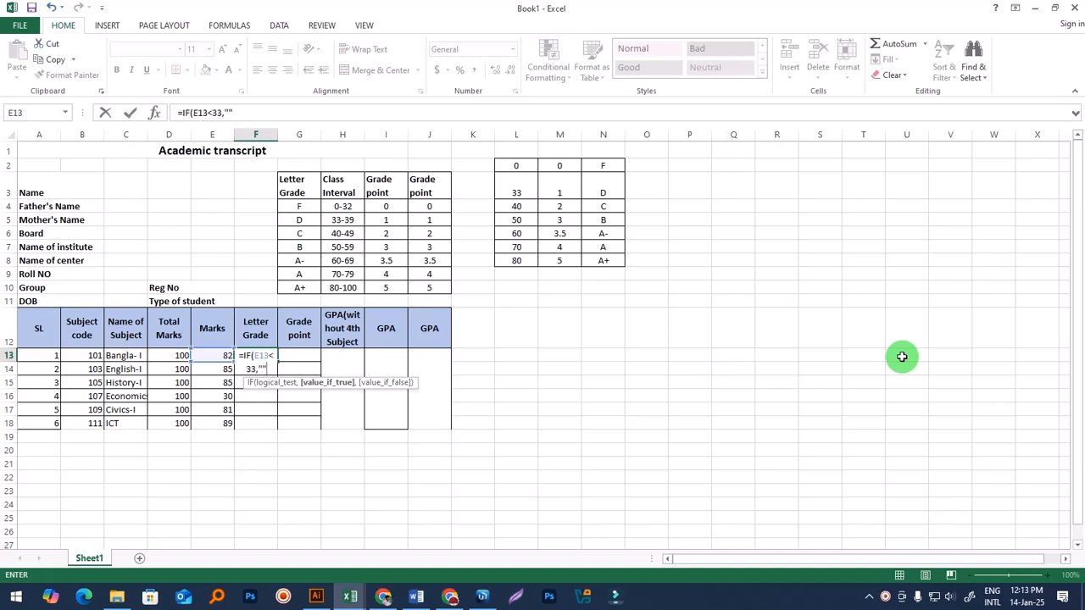
pyautogui.click(261, 370)
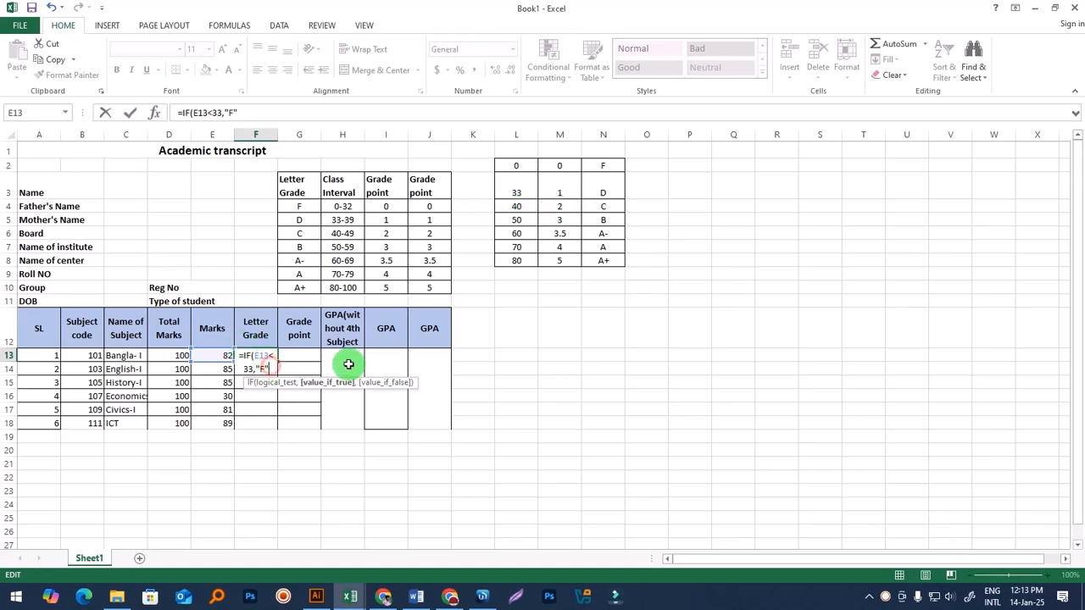
# Step: Nest a second IF in the F13 formula that returns "D" when E13<40
pyautogui.write(',')
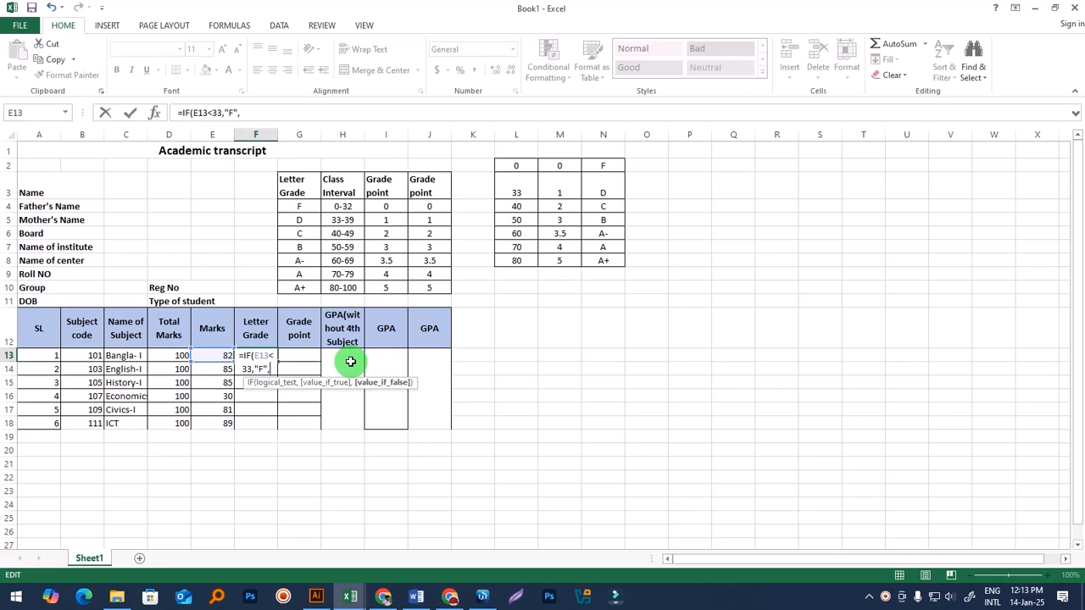
pyautogui.write('i')
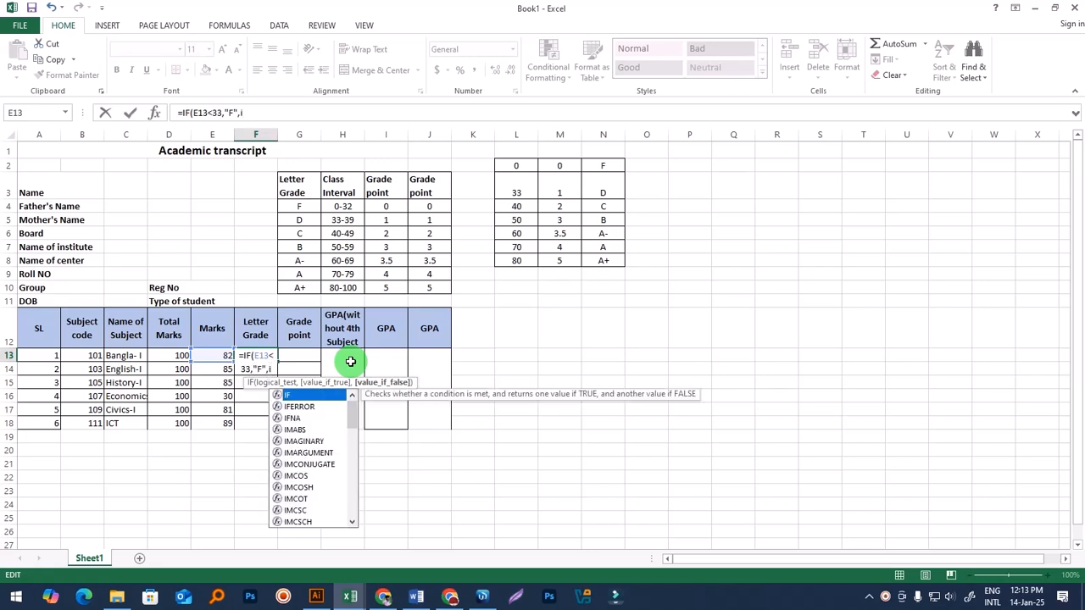
pyautogui.write('f')
pyautogui.press('Tab')
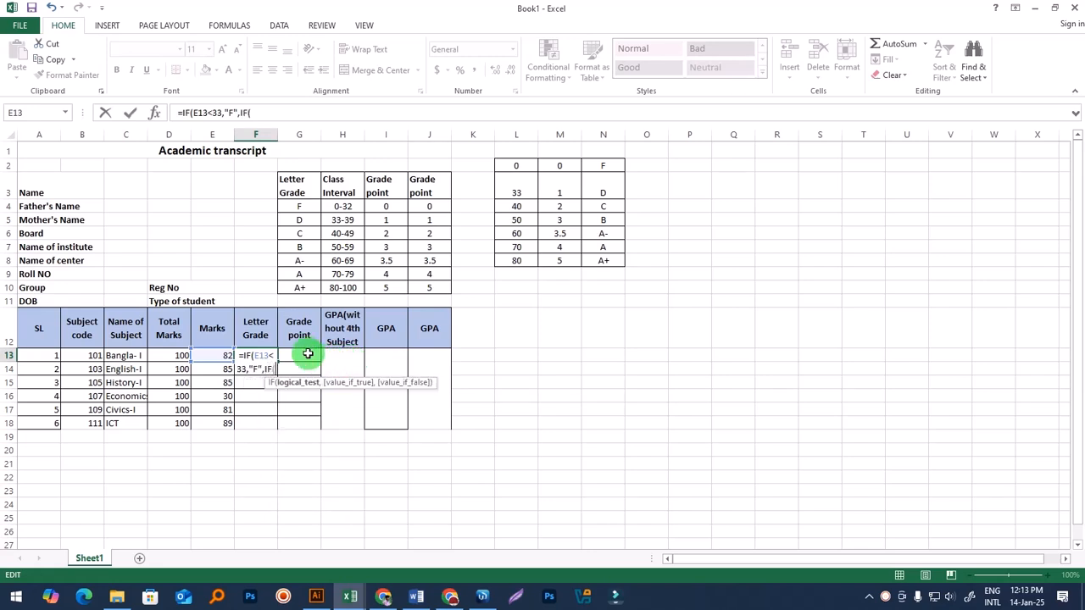
pyautogui.click(212, 355)
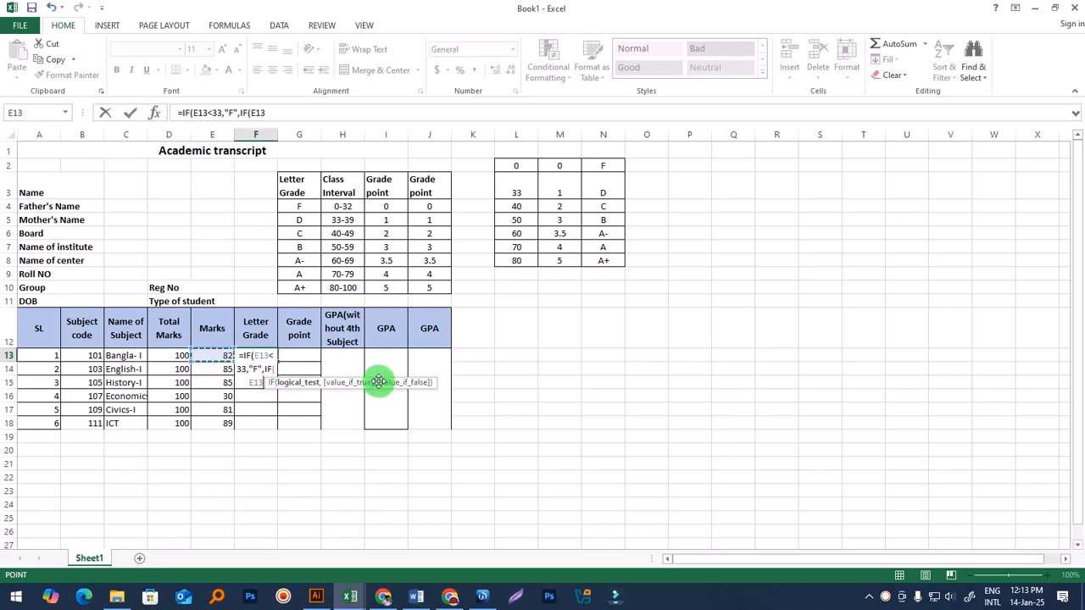
pyautogui.write('<')
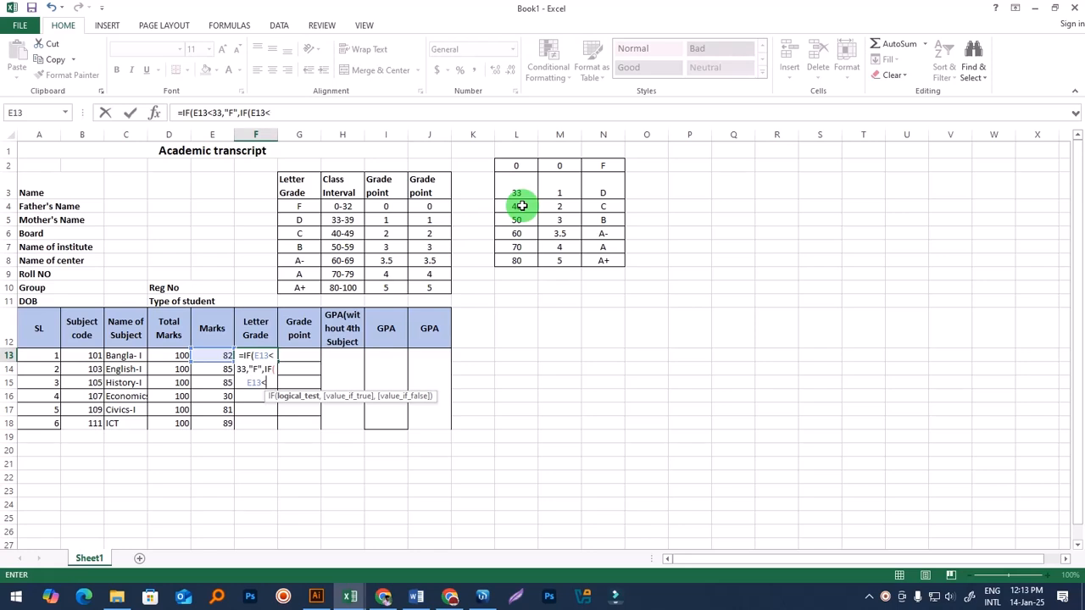
pyautogui.write('40')
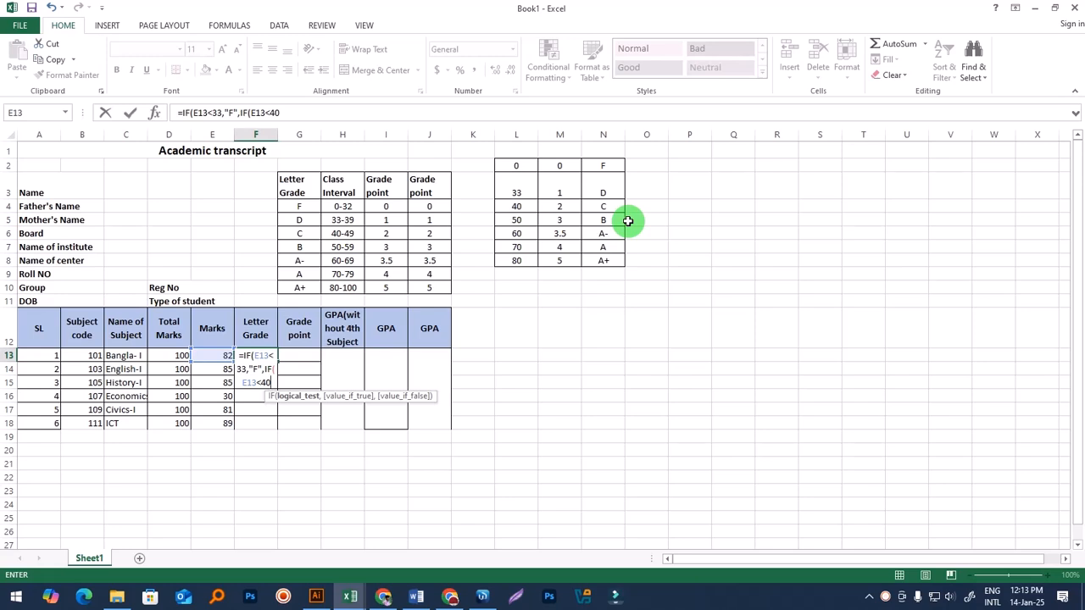
pyautogui.write(',')
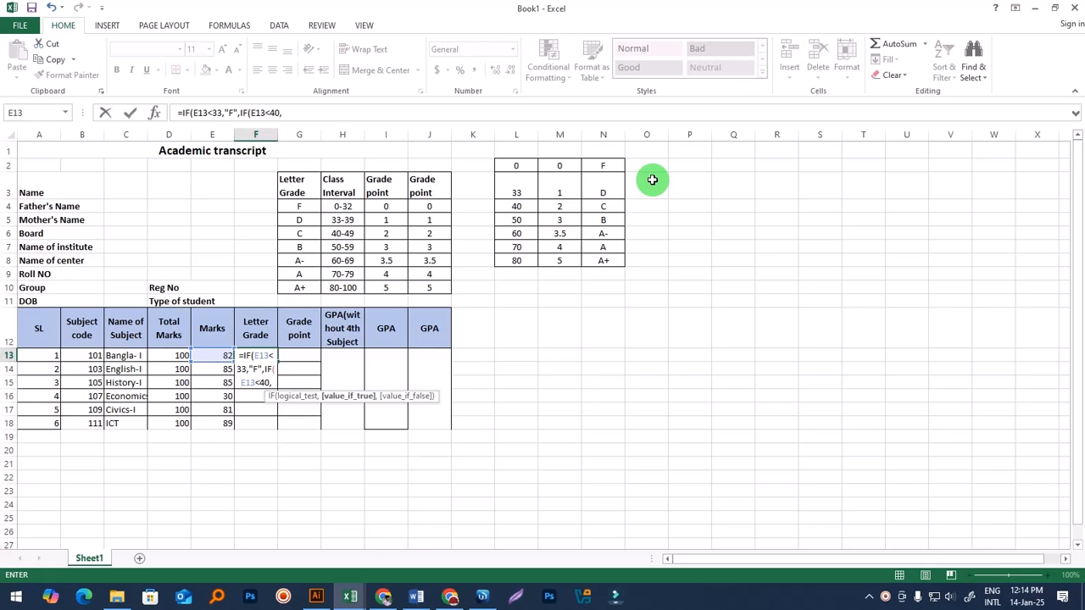
pyautogui.write('""')
pyautogui.click(271, 383)
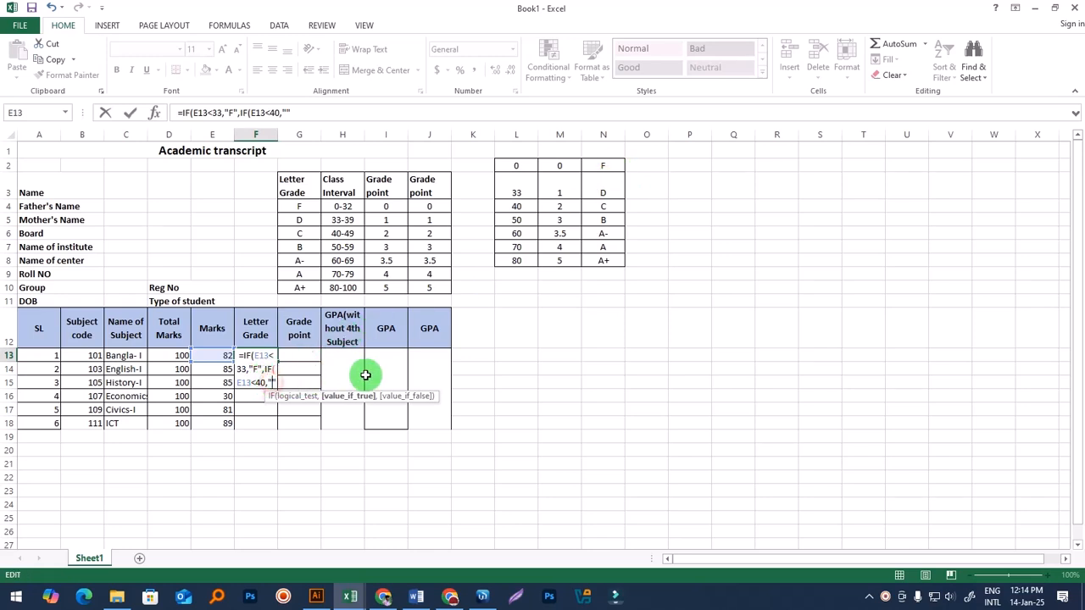
pyautogui.write('D"')
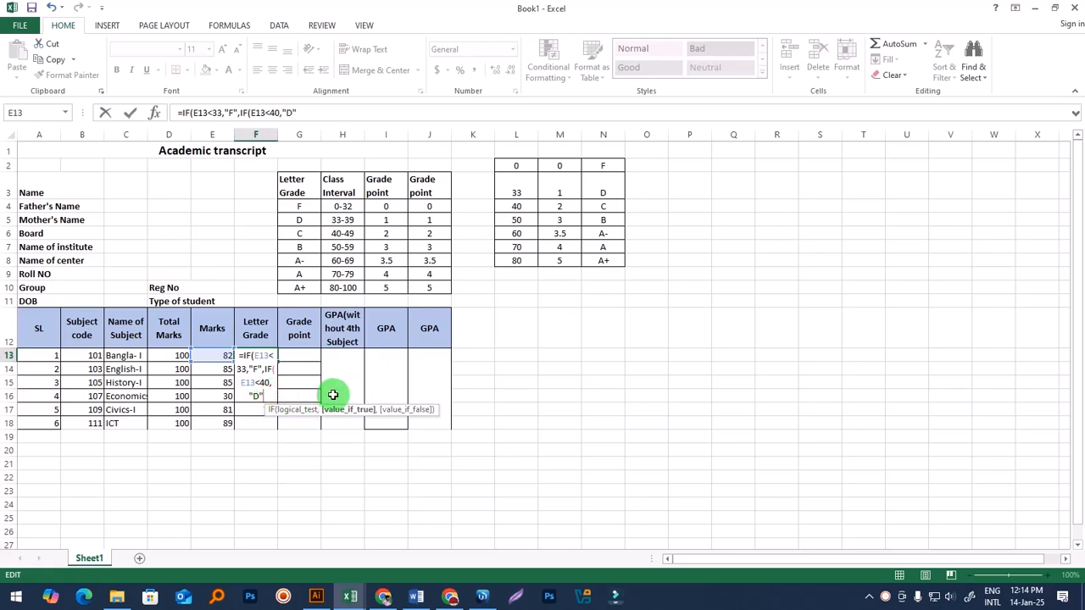
# Step: Nest a third IF in the F13 formula that returns "C" when E13<50
pyautogui.write(',')
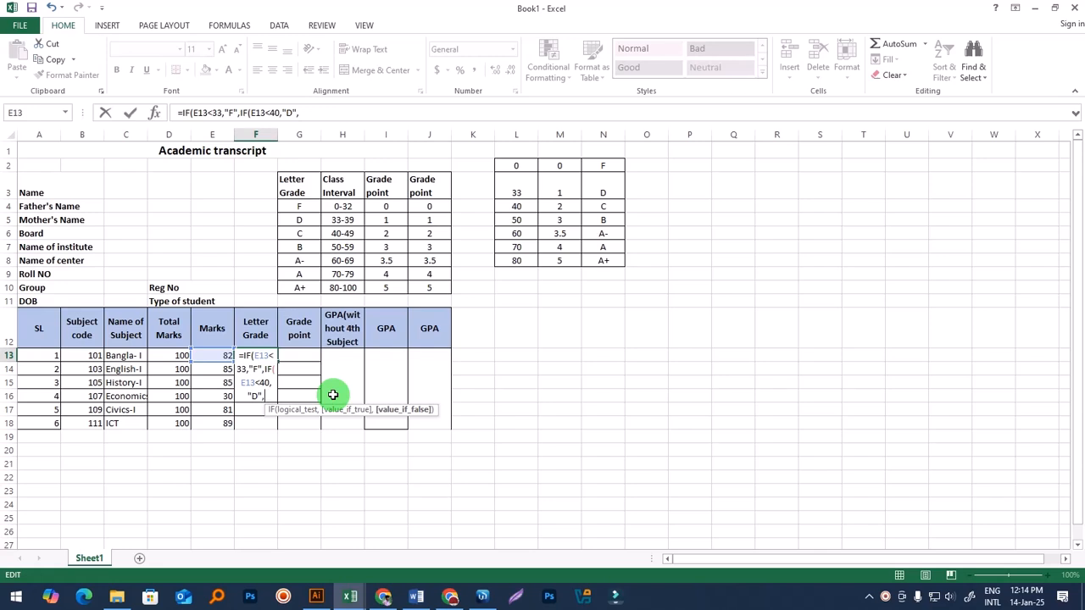
pyautogui.write('if')
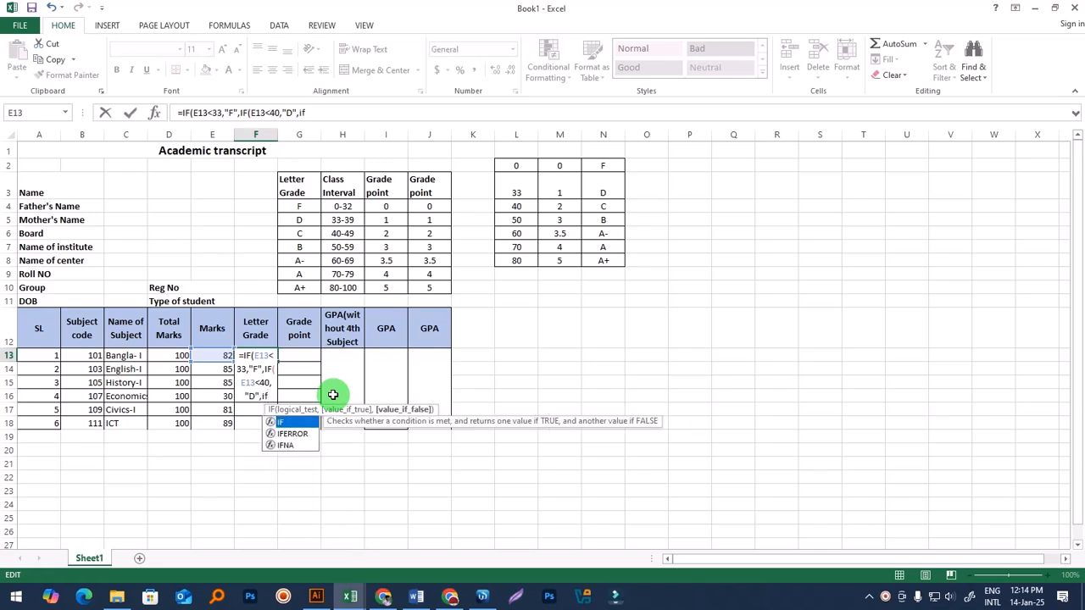
pyautogui.press('Tab')
pyautogui.click(204, 357)
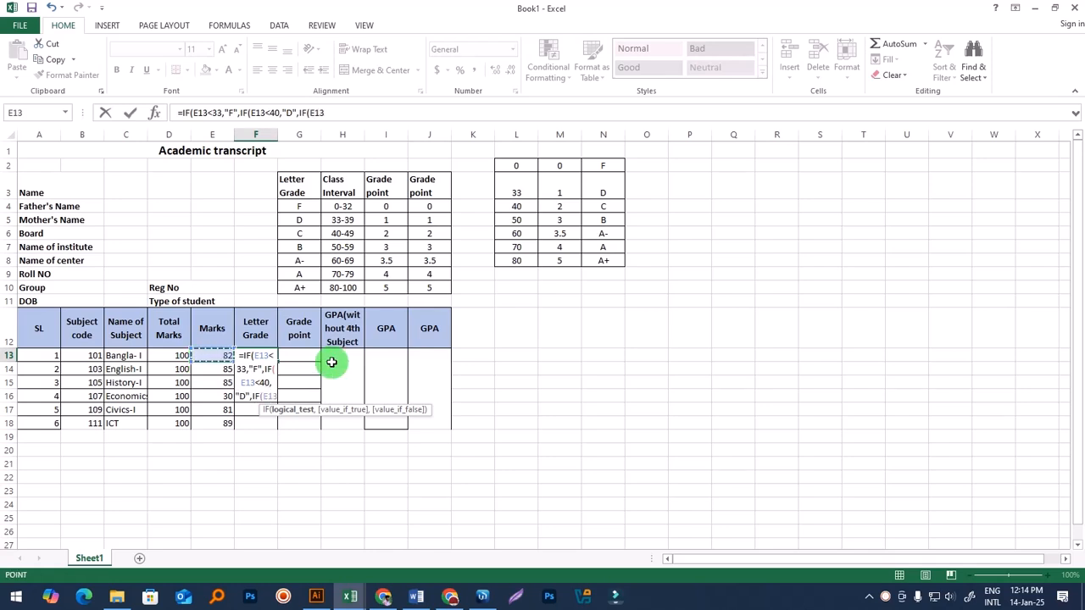
pyautogui.write('<')
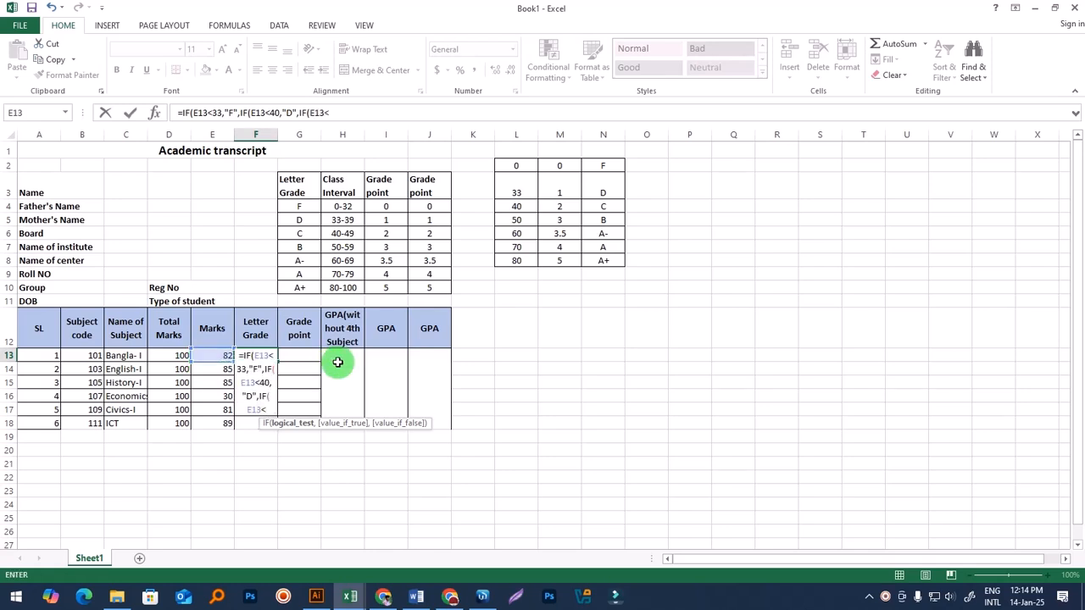
pyautogui.write('50')
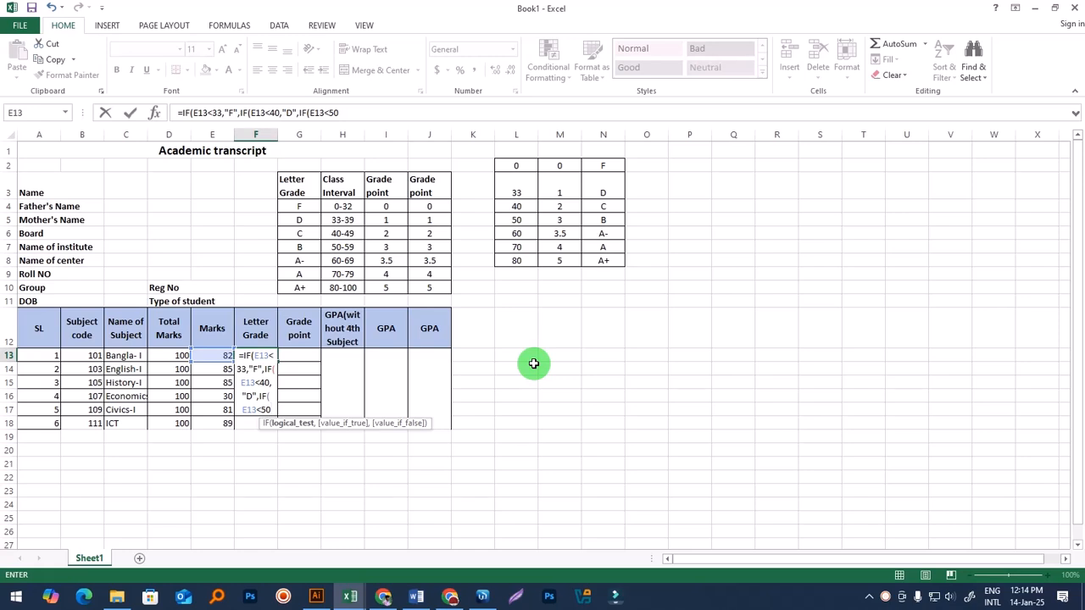
pyautogui.write(',')
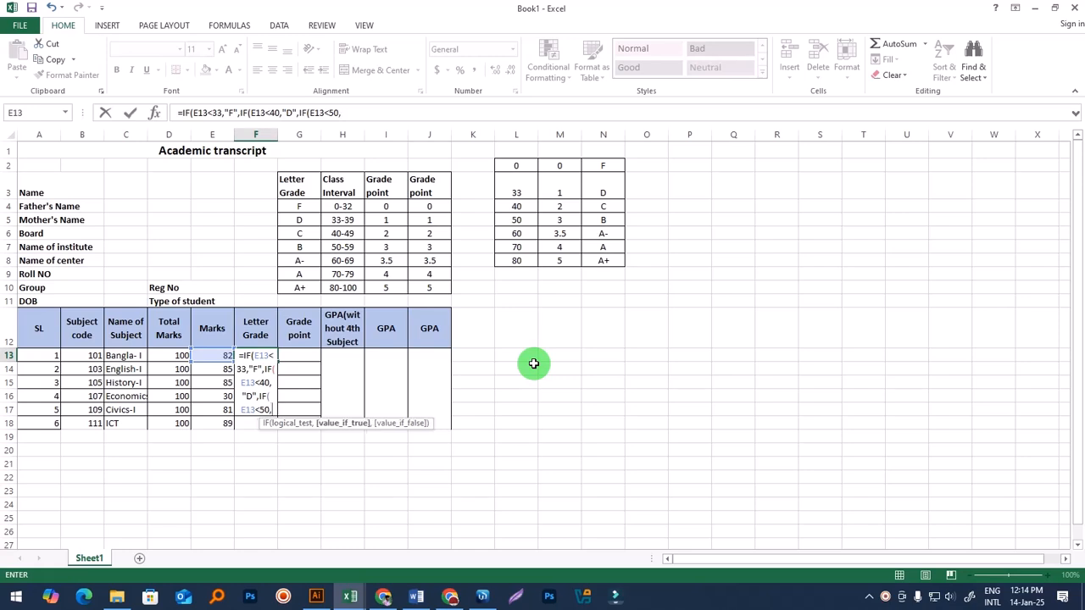
pyautogui.write('""')
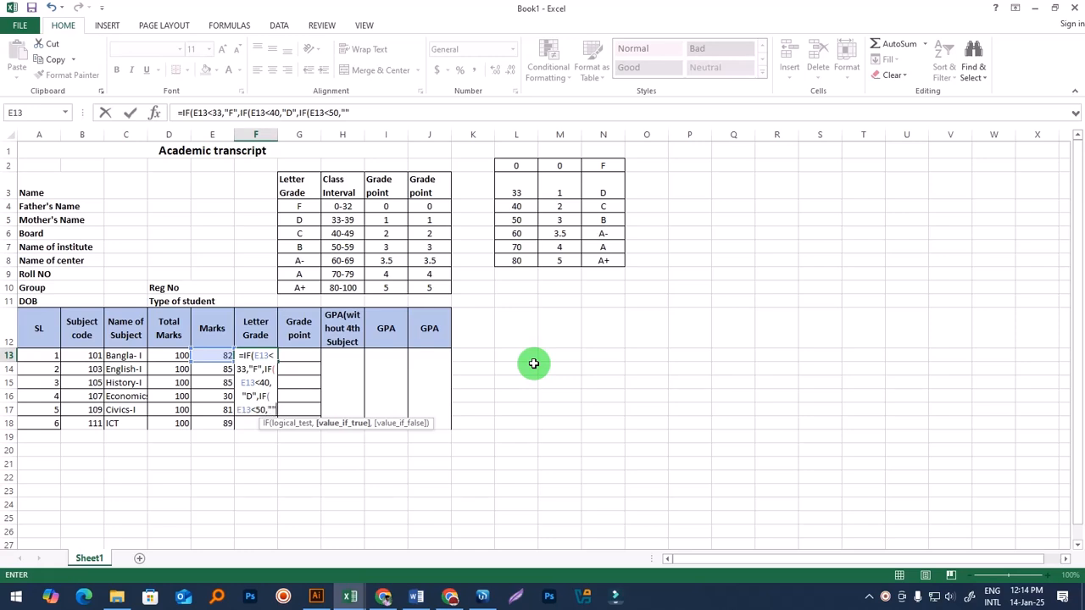
pyautogui.click(272, 409)
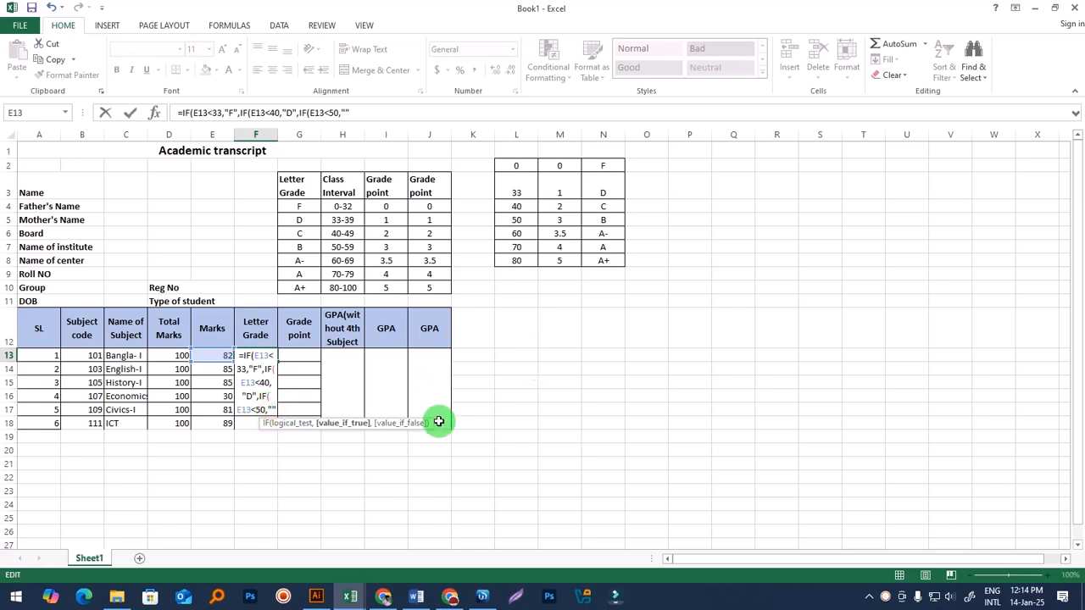
pyautogui.write('C')
pyautogui.click(271, 421)
# Step: Nest a fourth IF in the F13 formula that returns "B" when E13<60
pyautogui.write(',if')
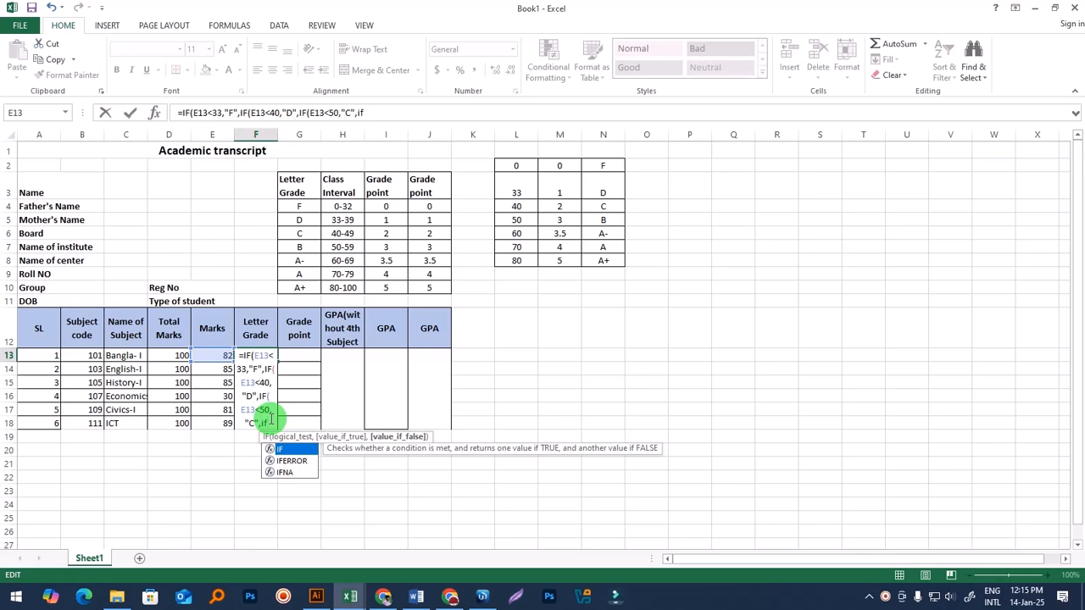
pyautogui.press('Tab')
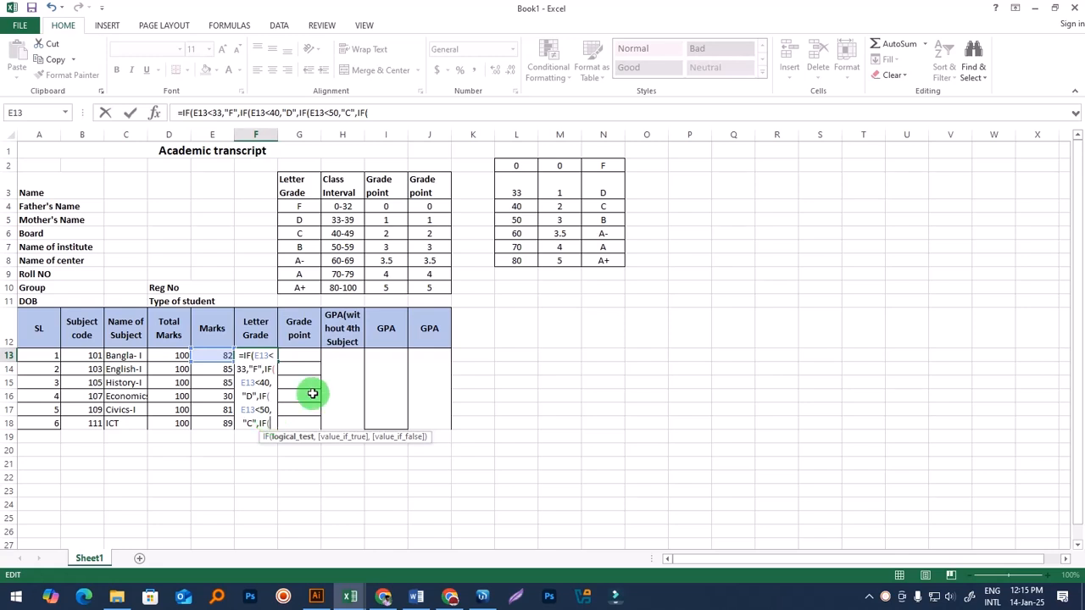
pyautogui.click(216, 357)
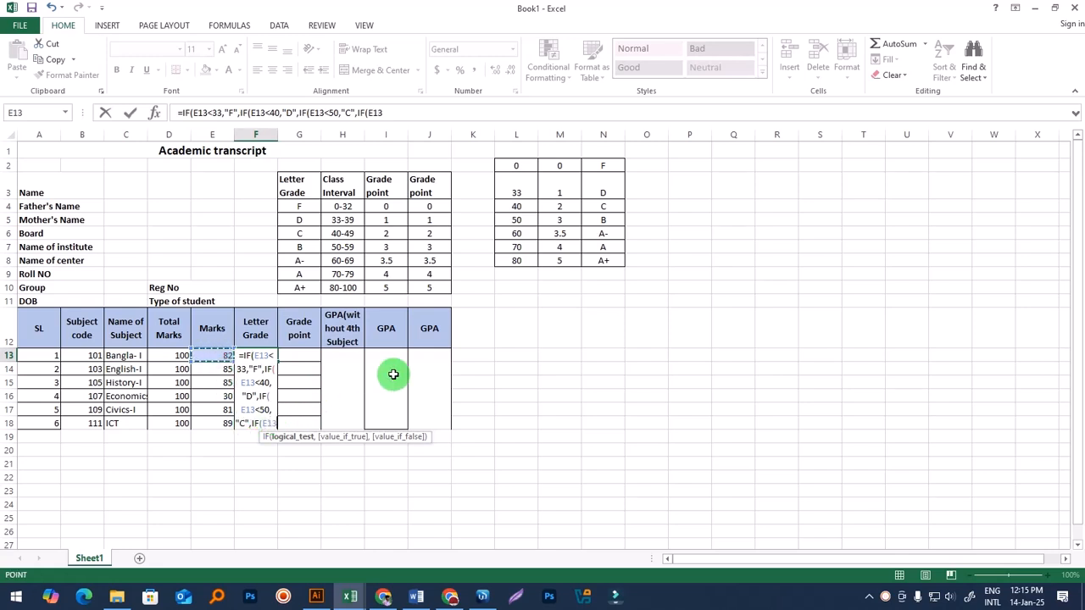
pyautogui.write('<')
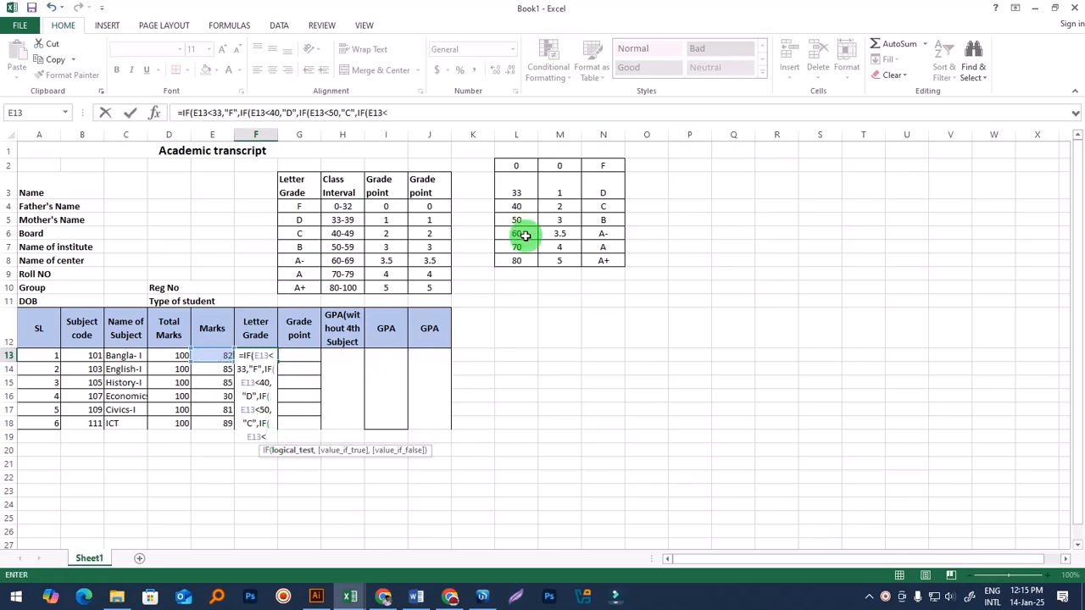
pyautogui.write('60,')
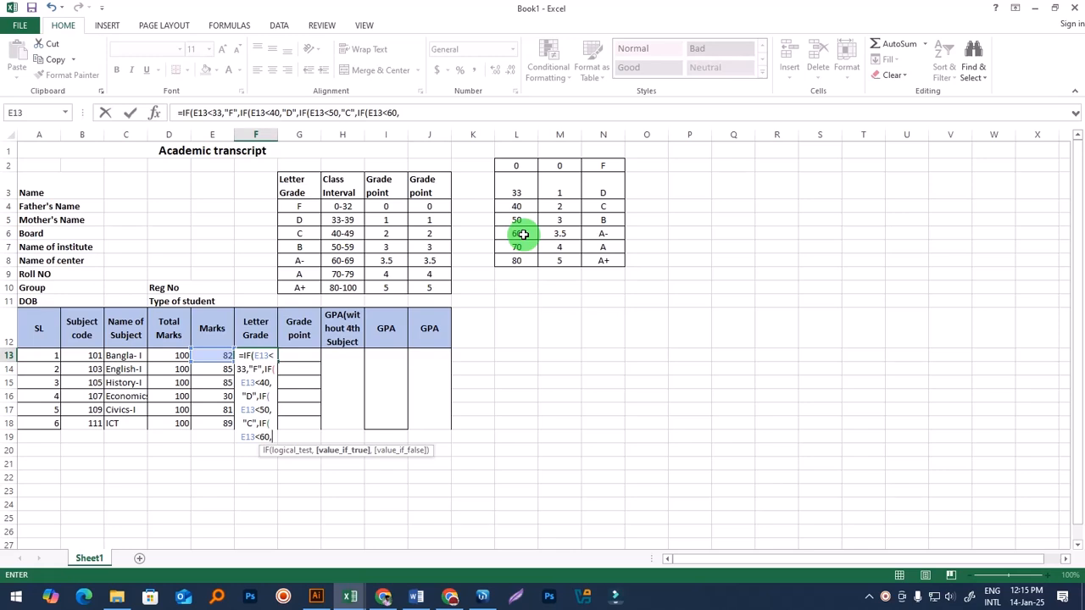
pyautogui.write('""')
pyautogui.click(273, 435)
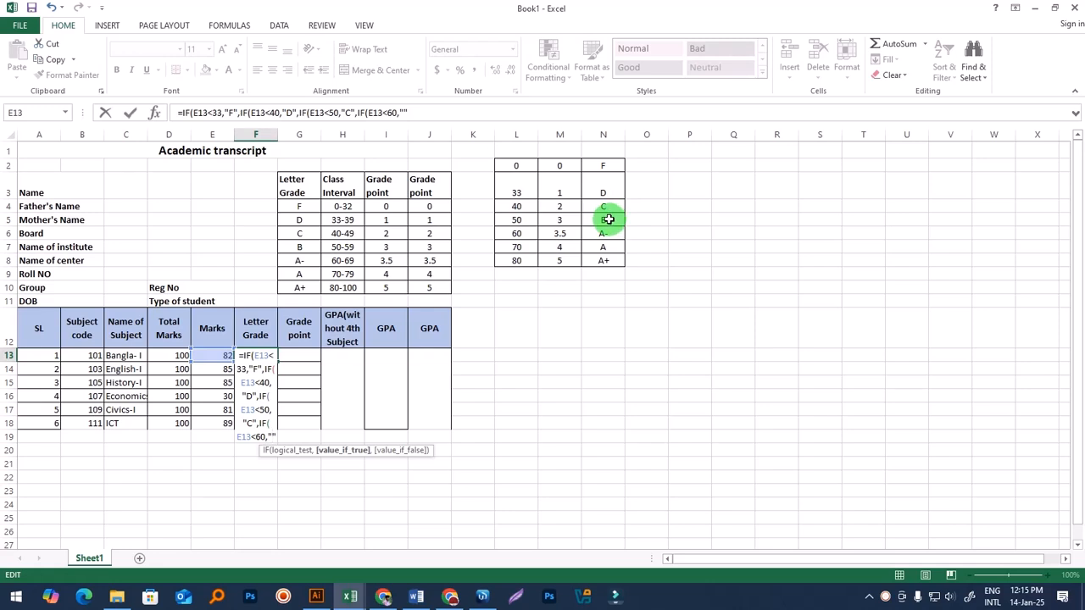
pyautogui.write('B"')
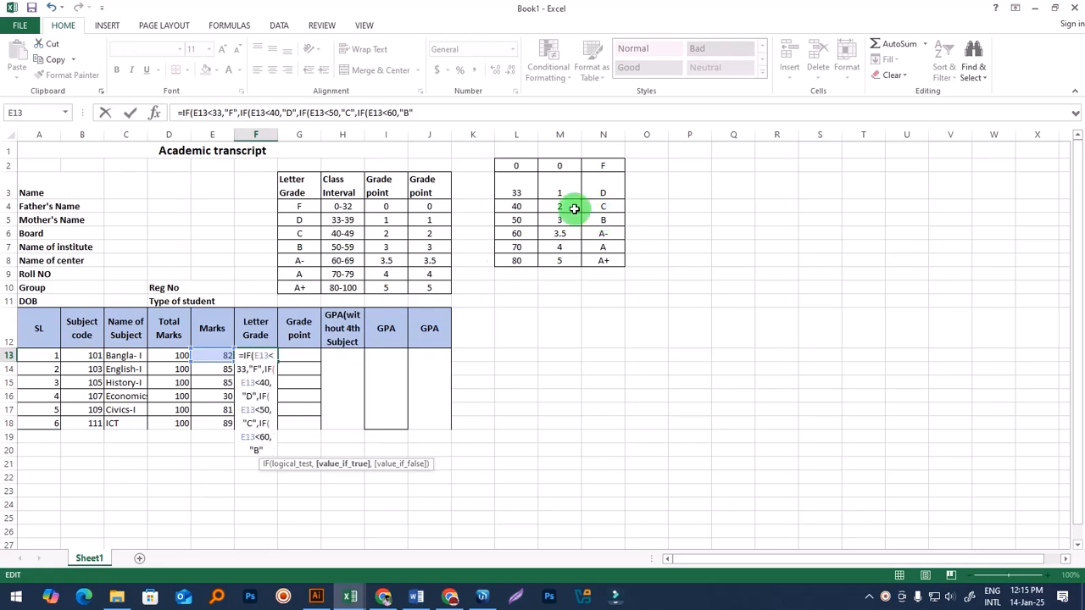
# Step: Nest a fifth IF in the F13 formula that returns "A-" when E13<70
pyautogui.write(',')
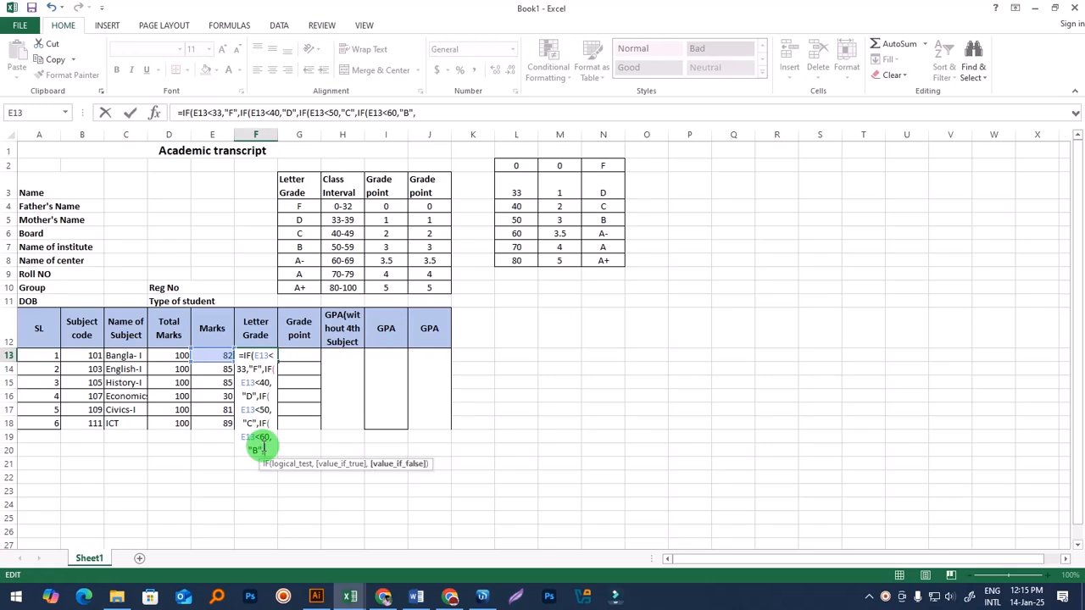
pyautogui.write('IF')
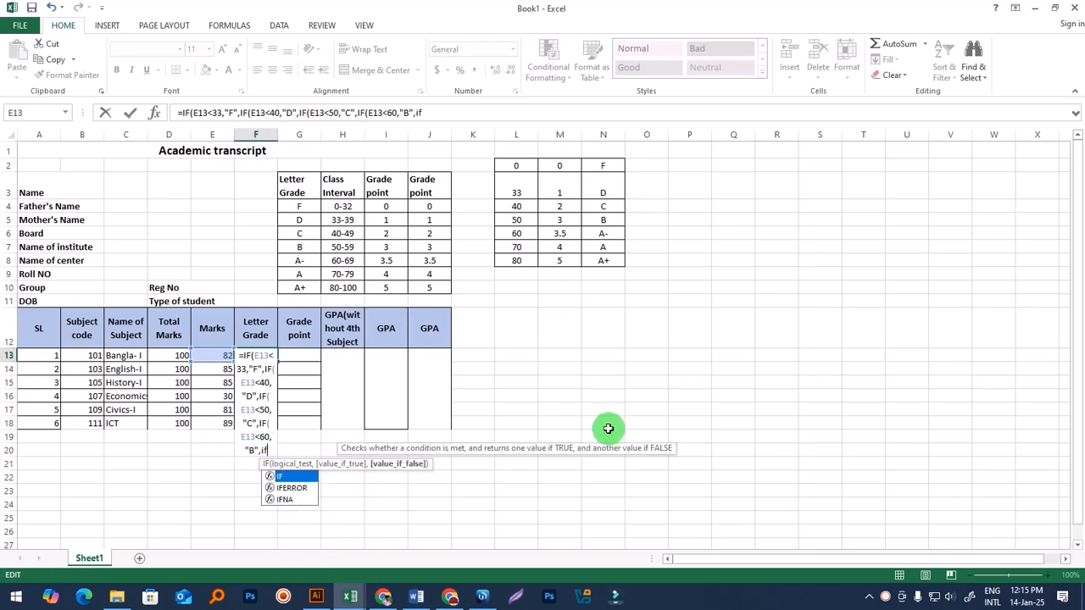
pyautogui.write('(')
pyautogui.click(219, 355)
pyautogui.write('<')
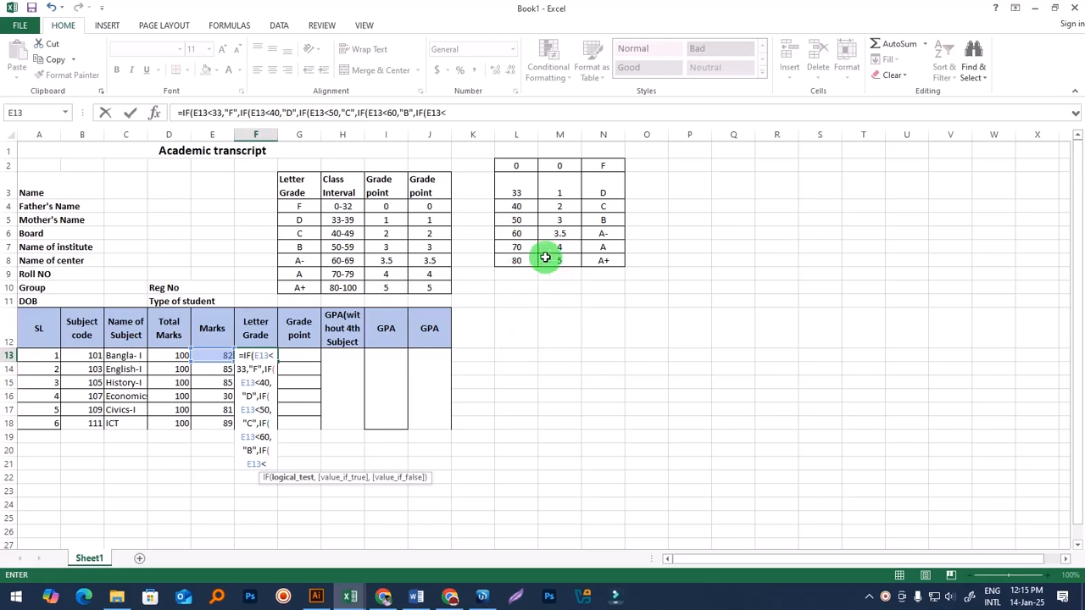
pyautogui.write('7')
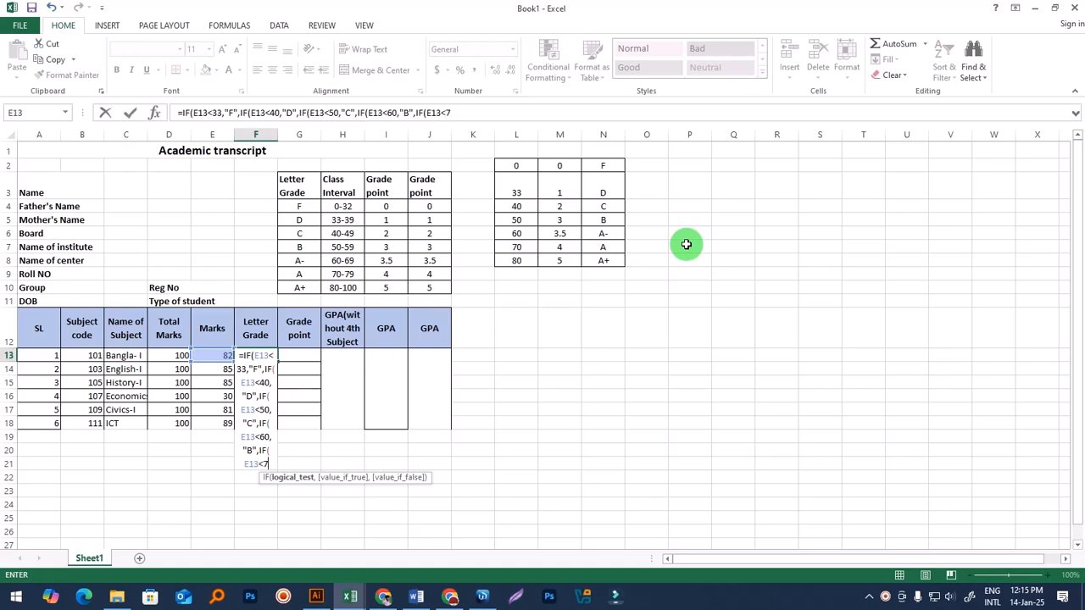
pyautogui.write('0,')
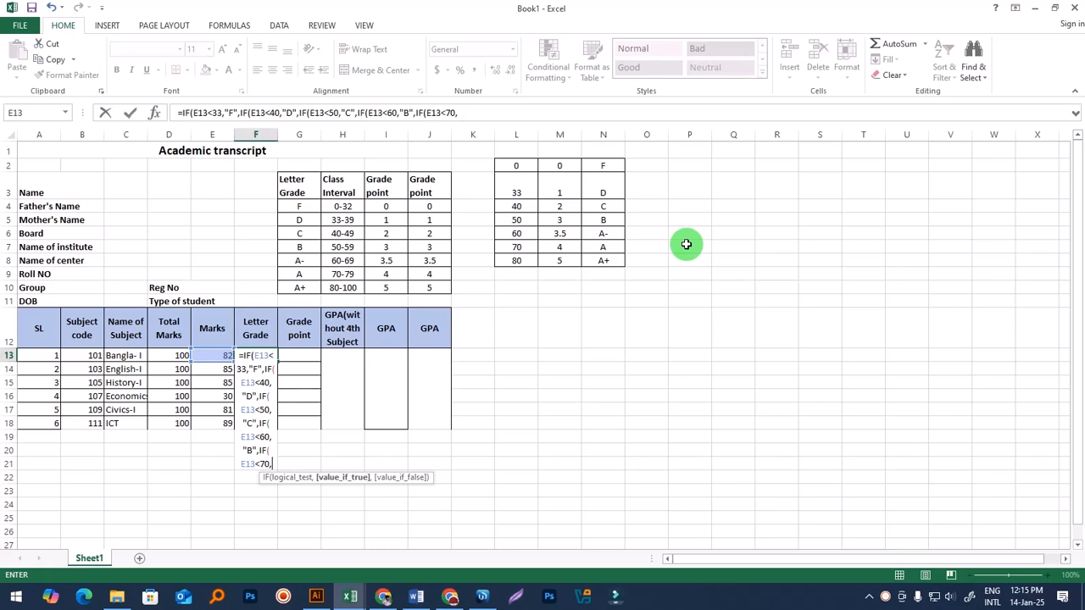
pyautogui.write('""')
pyautogui.click(274, 462)
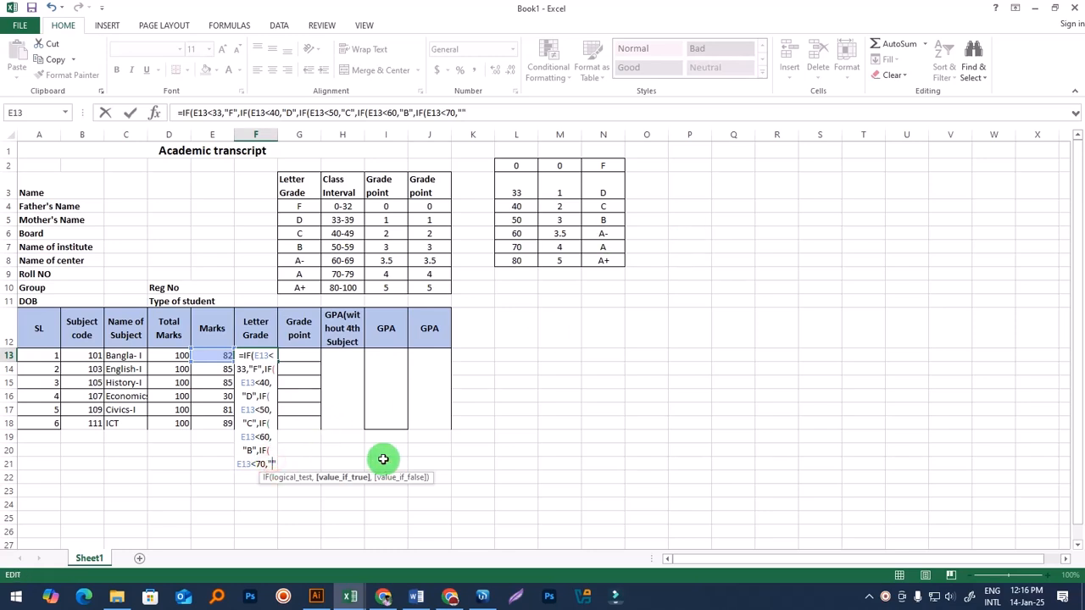
pyautogui.write('A-')
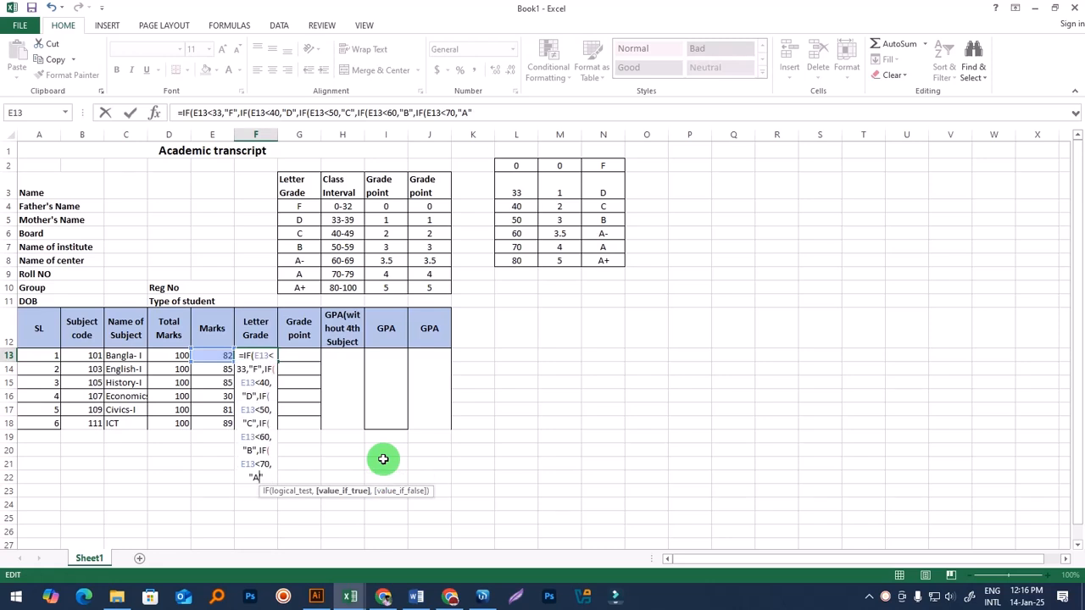
pyautogui.click(262, 478)
# Step: Nest a sixth IF in the F13 formula that returns "A" when E13<80
pyautogui.write(',i')
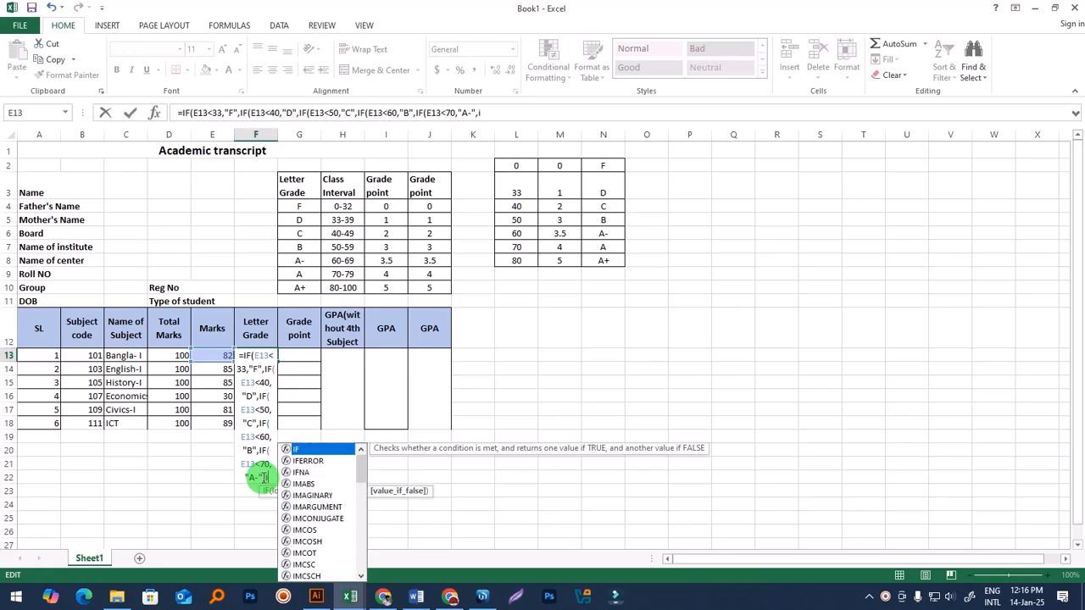
pyautogui.write('f(')
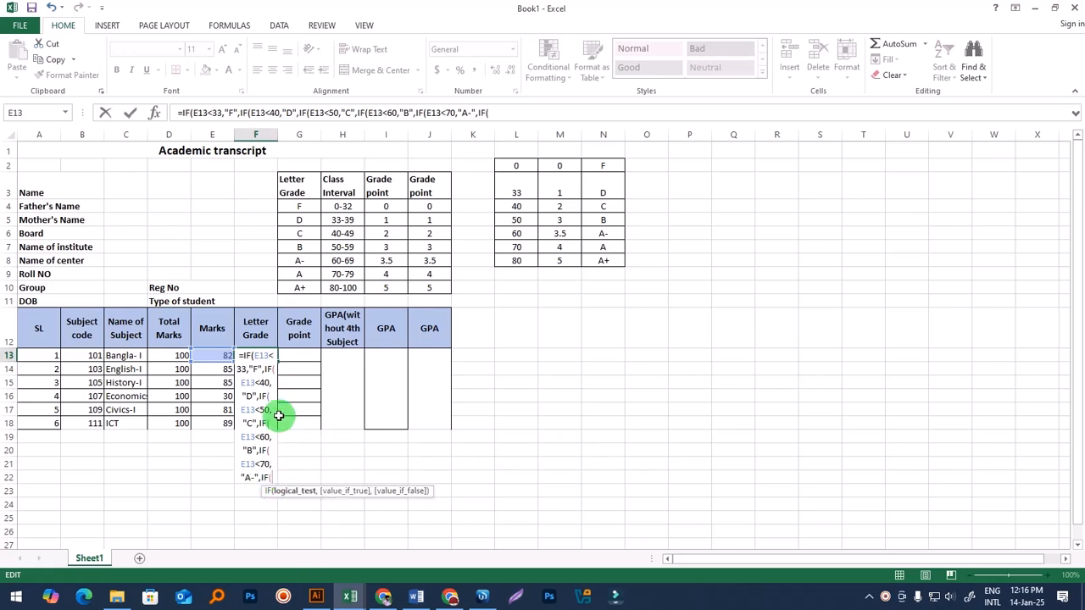
pyautogui.click(218, 356)
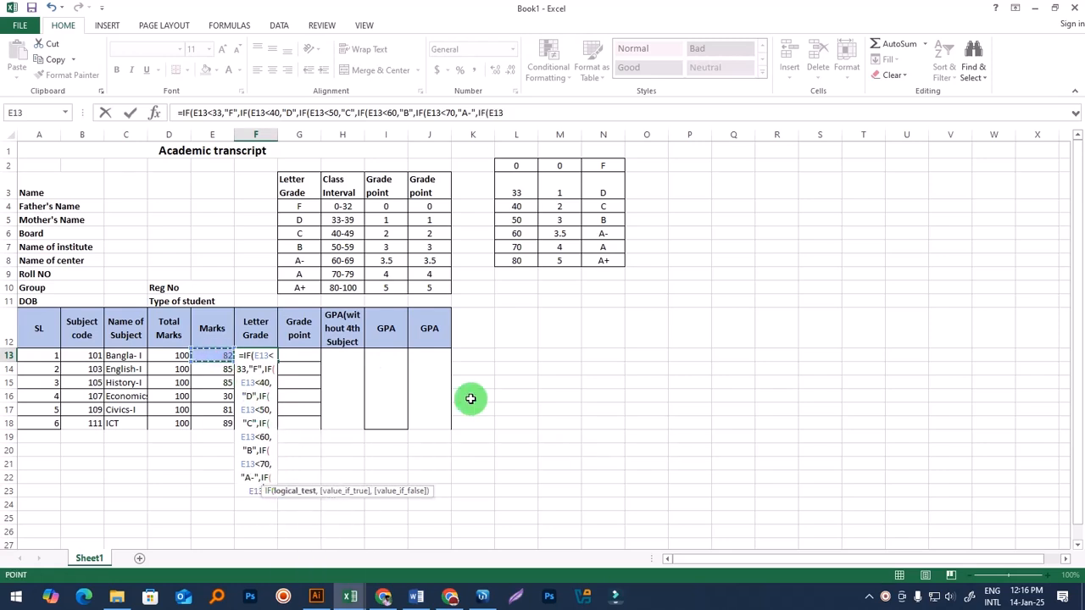
pyautogui.write('<80,')
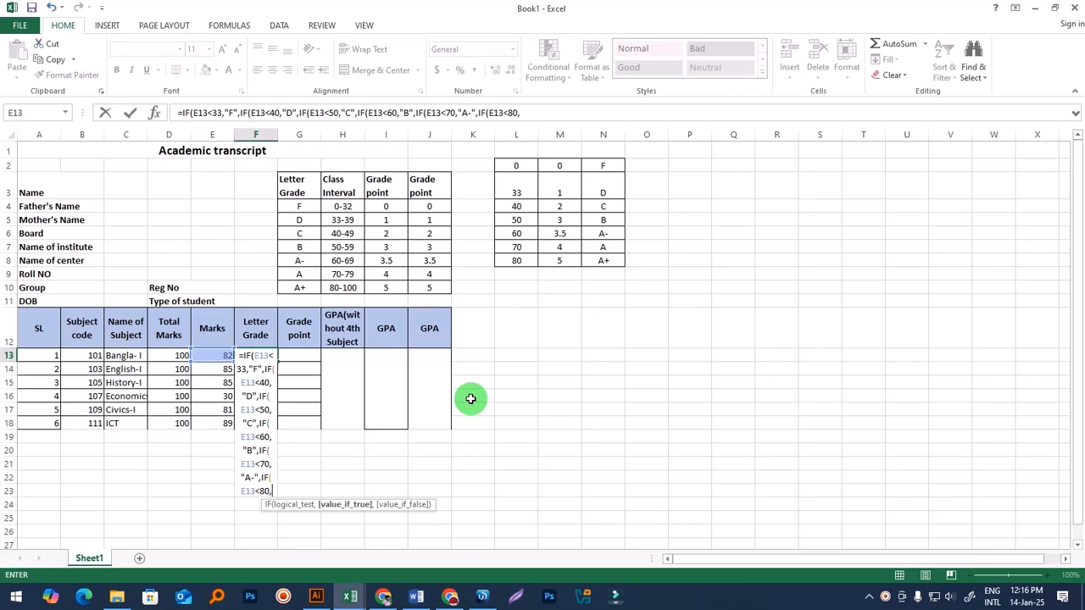
pyautogui.write('""')
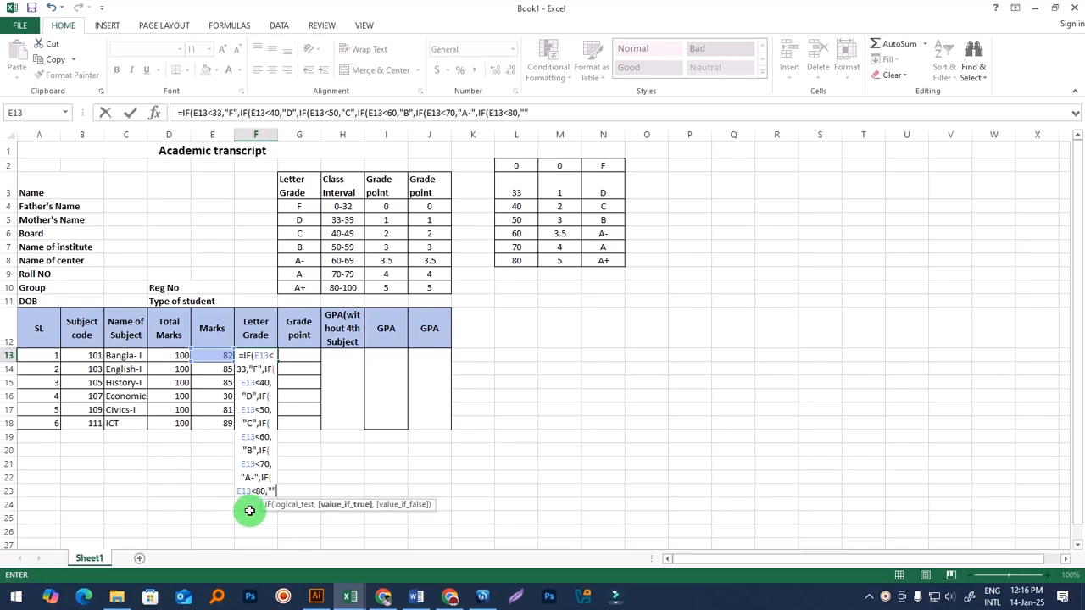
pyautogui.click(271, 492)
pyautogui.write('A"')
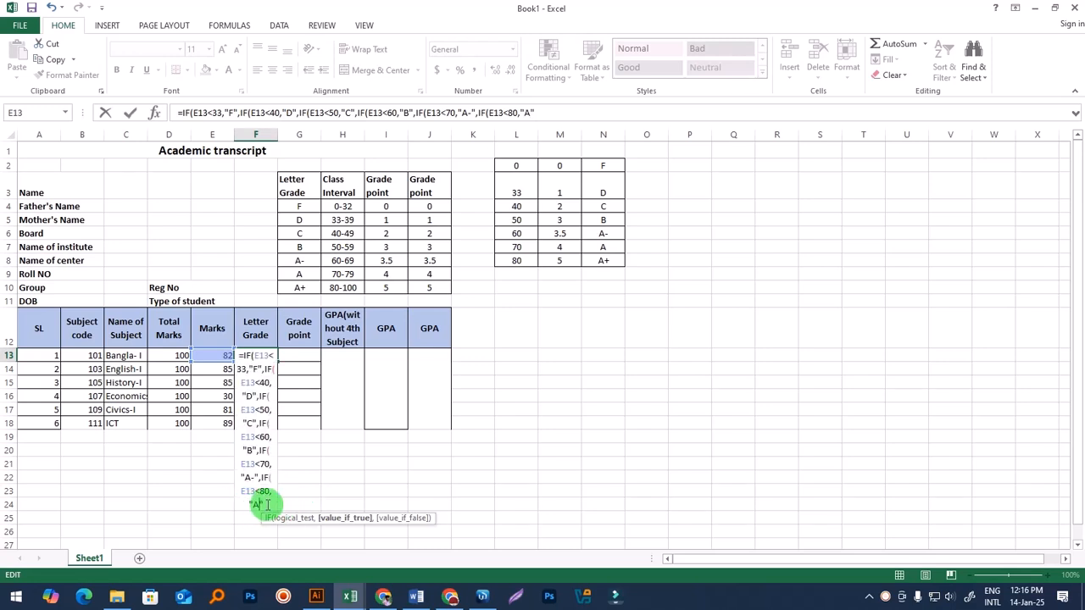
# Step: Finish the nested IF formula in F13 with "A+" as the fallback grade and six closing parentheses, and commit it
pyautogui.write(',')
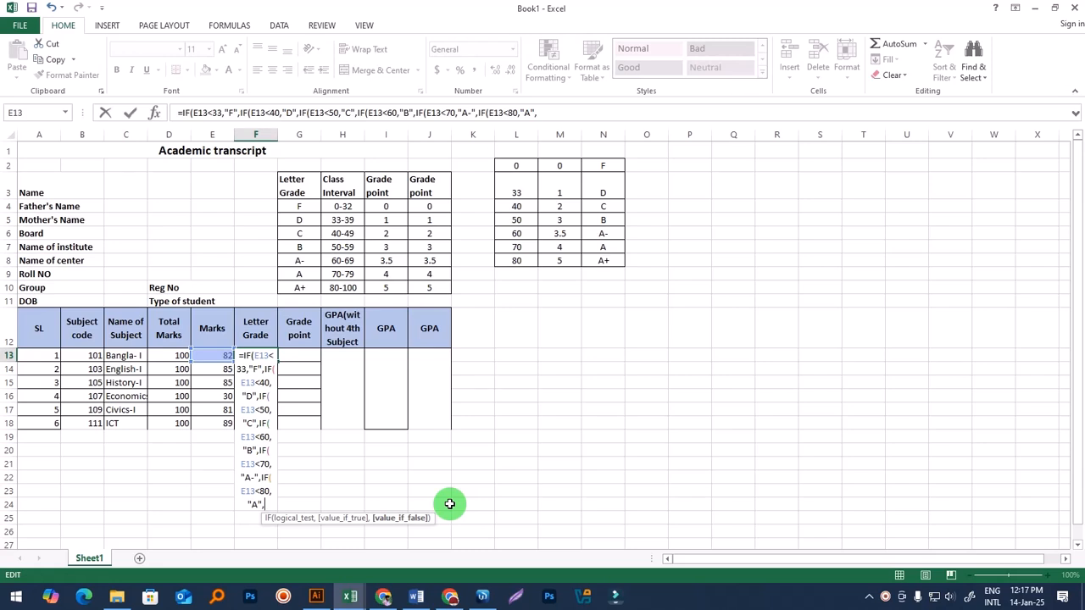
pyautogui.click(265, 503)
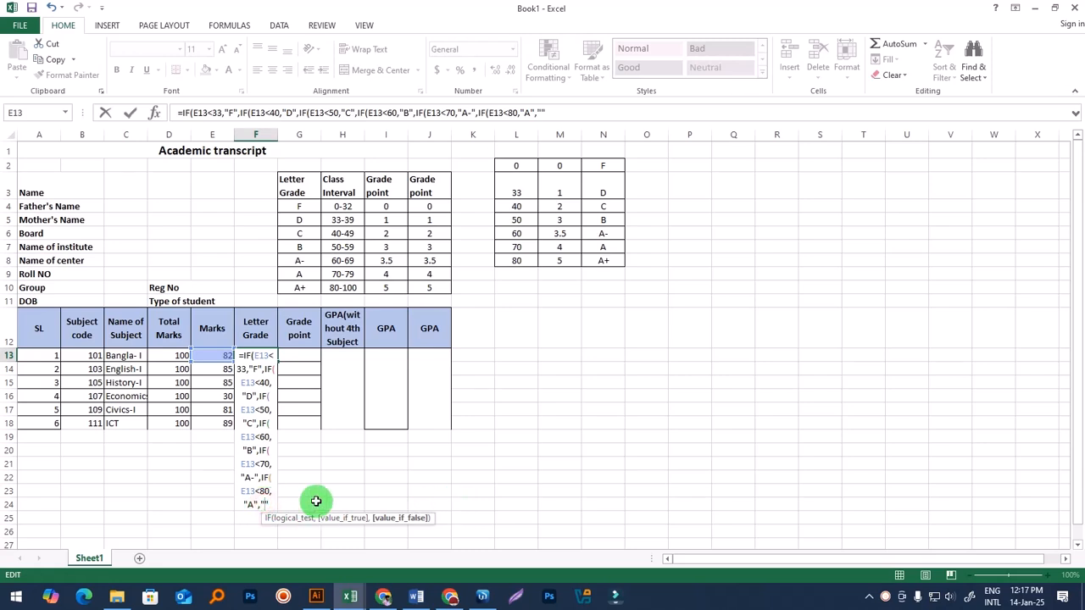
pyautogui.write('A=')
pyautogui.press('BackSpace')
pyautogui.write('+')
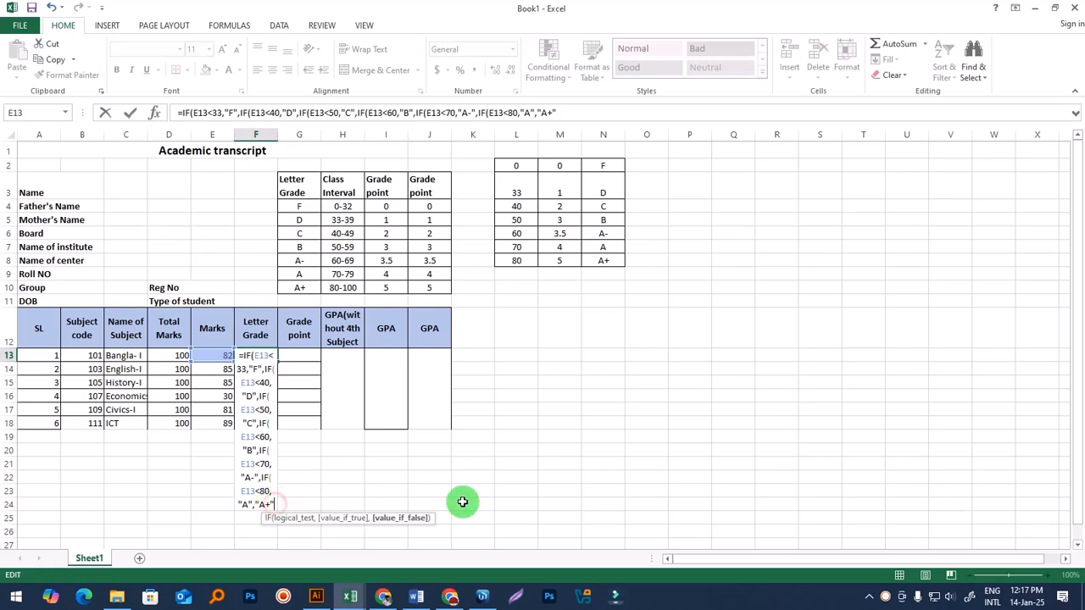
pyautogui.write('))))))')
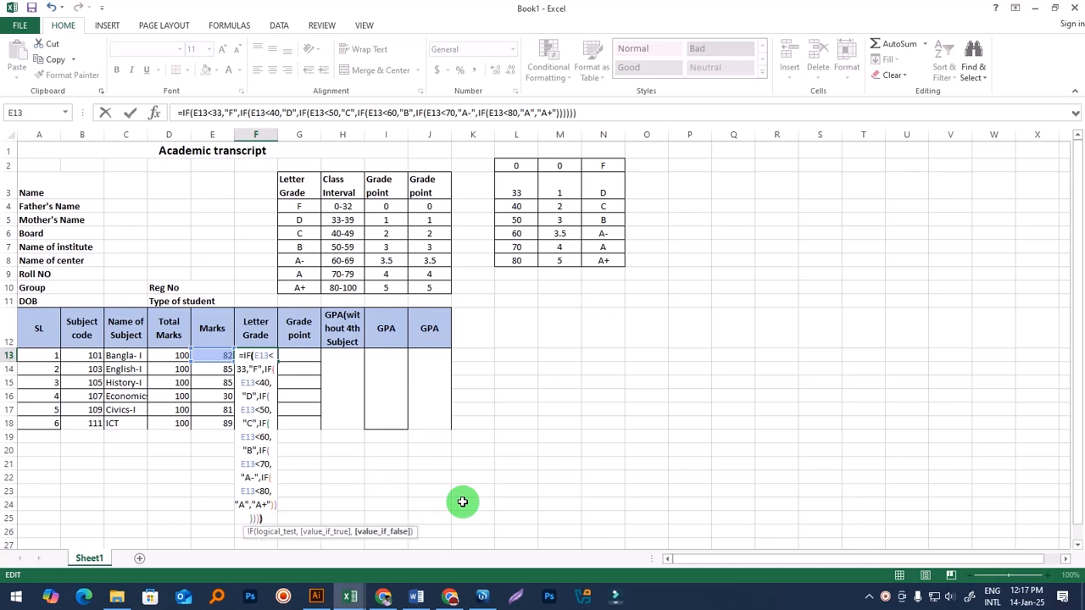
pyautogui.write(')')
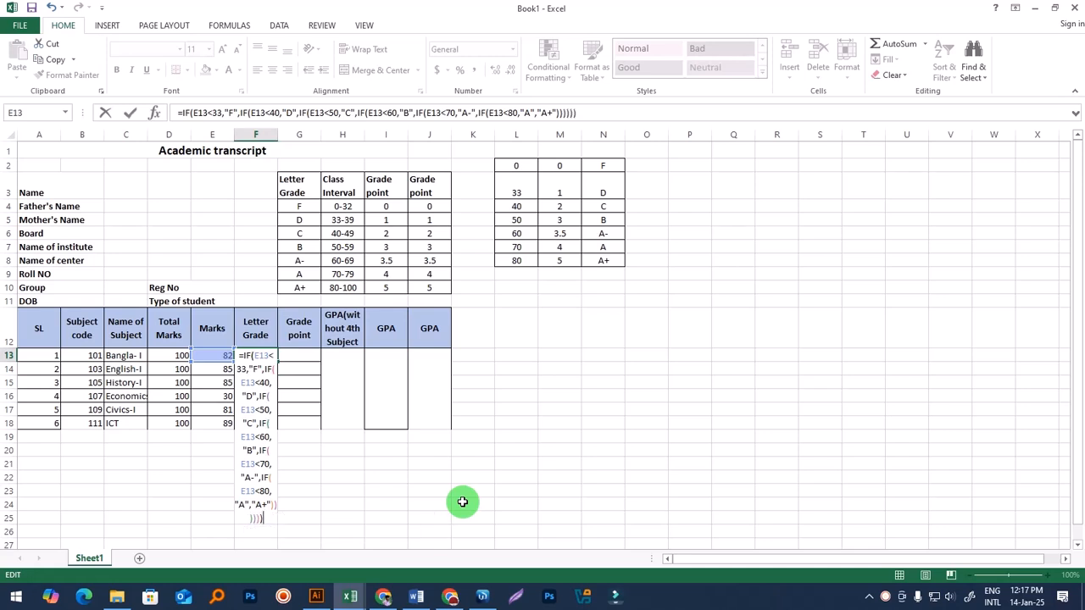
pyautogui.press('Return')
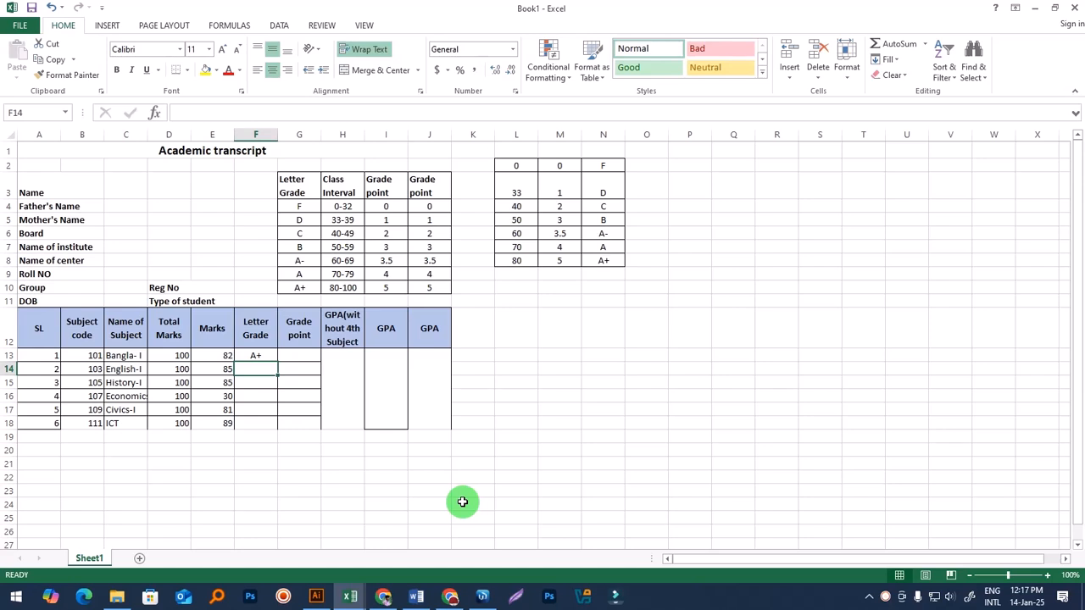
# Step: Test the letter grade formula by setting the Bangla-I mark in E13 to 33 and after that to 30
pyautogui.click(220, 354)
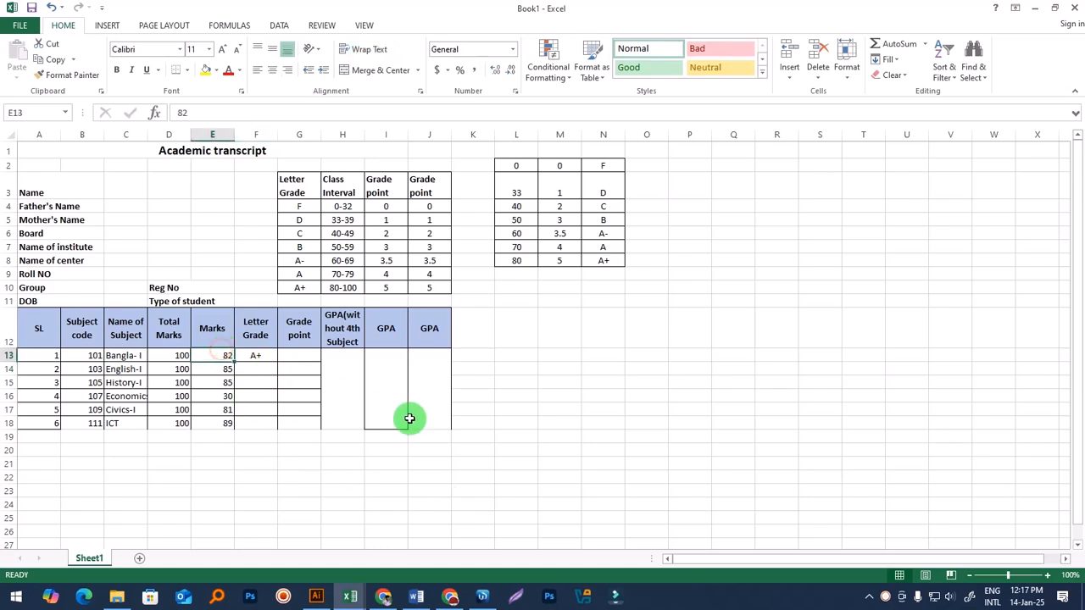
pyautogui.write('33')
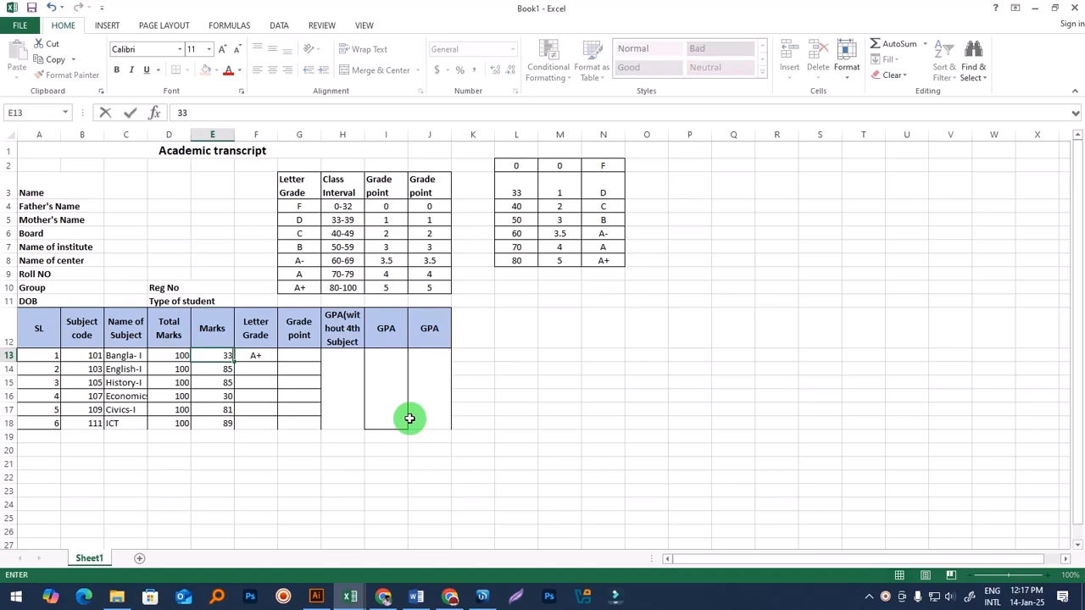
pyautogui.press('Return')
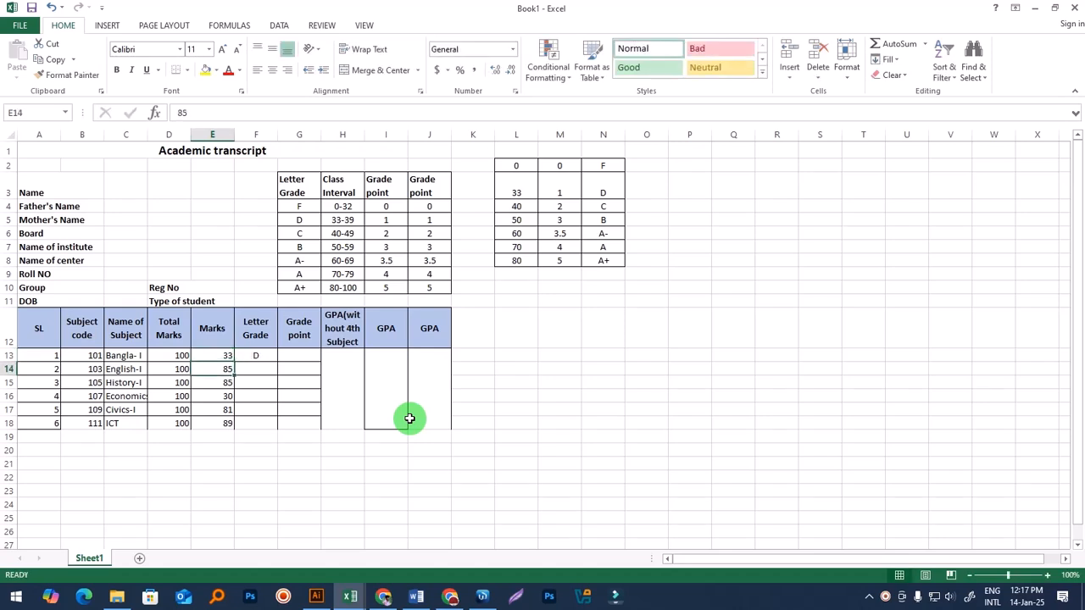
pyautogui.press('Up')
pyautogui.write('30')
pyautogui.press('Return')
# Step: Fill the letter grade formula from F13 down to F18 for the remaining subjects
pyautogui.click(260, 357)
pyautogui.moveTo(278, 361); pyautogui.dragTo(284, 436)
pyautogui.click(335, 474)
# Step: Inspect the copied letter grade formulas one by one from F18 up to F14
pyautogui.click(266, 424)
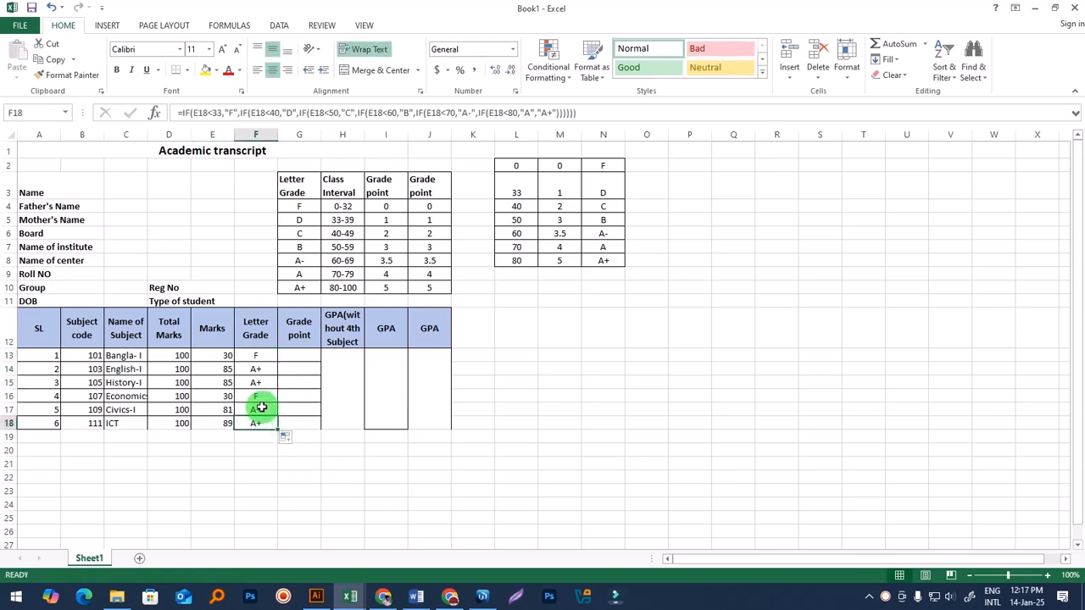
pyautogui.click(256, 409)
pyautogui.click(259, 395)
pyautogui.click(259, 382)
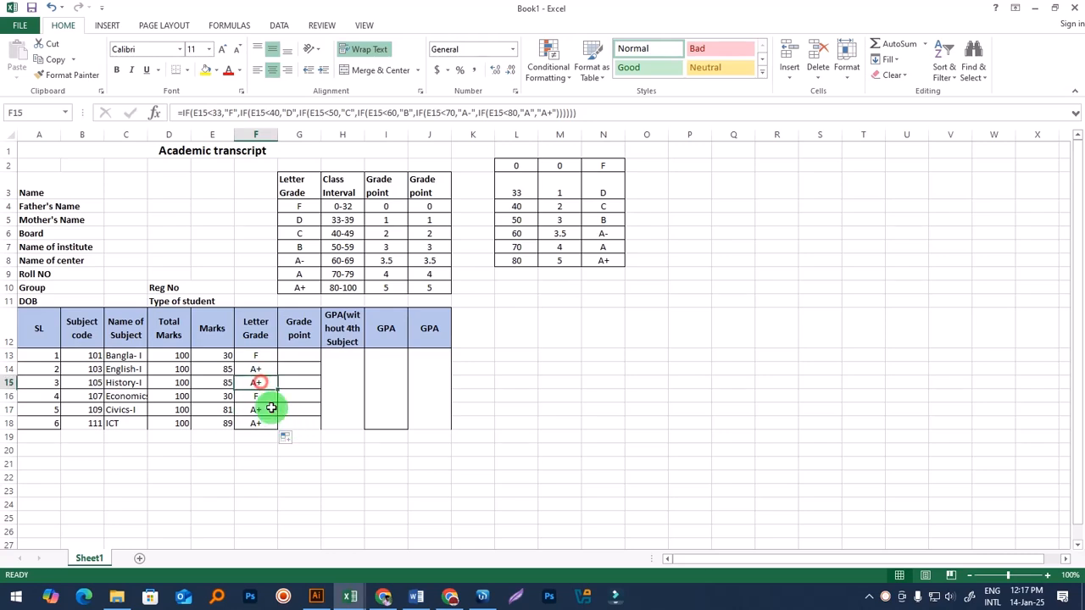
pyautogui.click(265, 370)
pyautogui.click(363, 515)
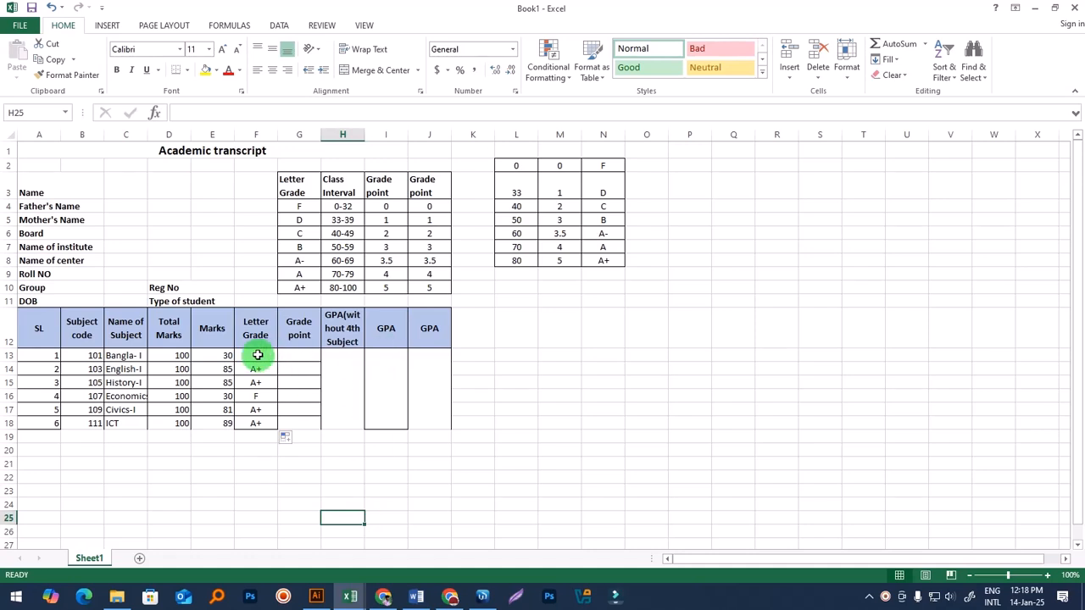
# Step: Clear the letter grade formulas from F13:F18
pyautogui.moveTo(256, 356); pyautogui.dragTo(259, 422)
pyautogui.press('Delete')
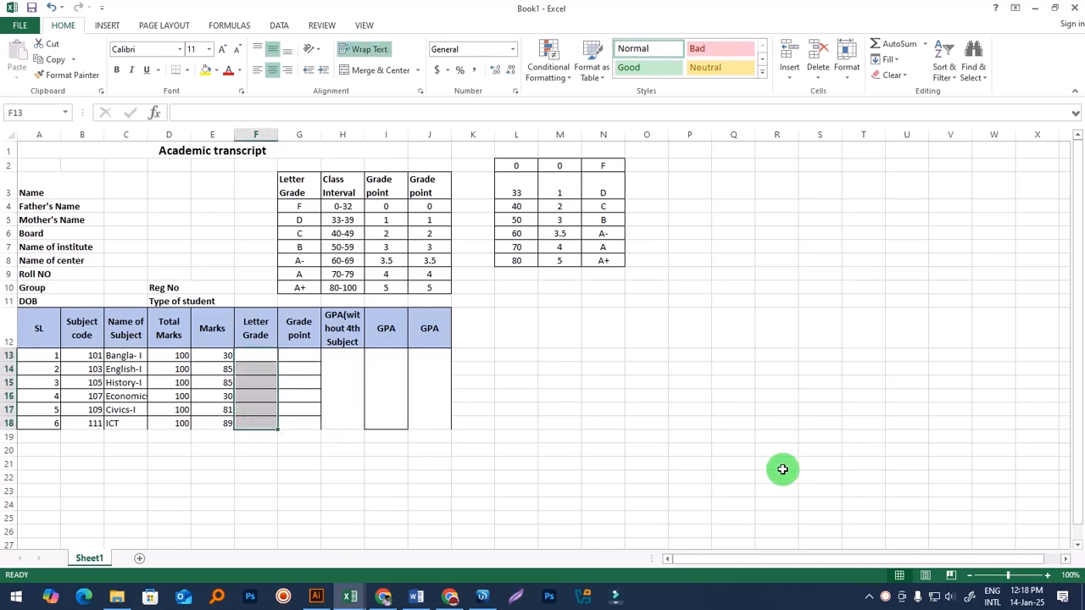
pyautogui.click(646, 463)
# Step: Start an IF formula in F13 that returns "F" when the mark in E13 is below 33
pyautogui.click(251, 354)
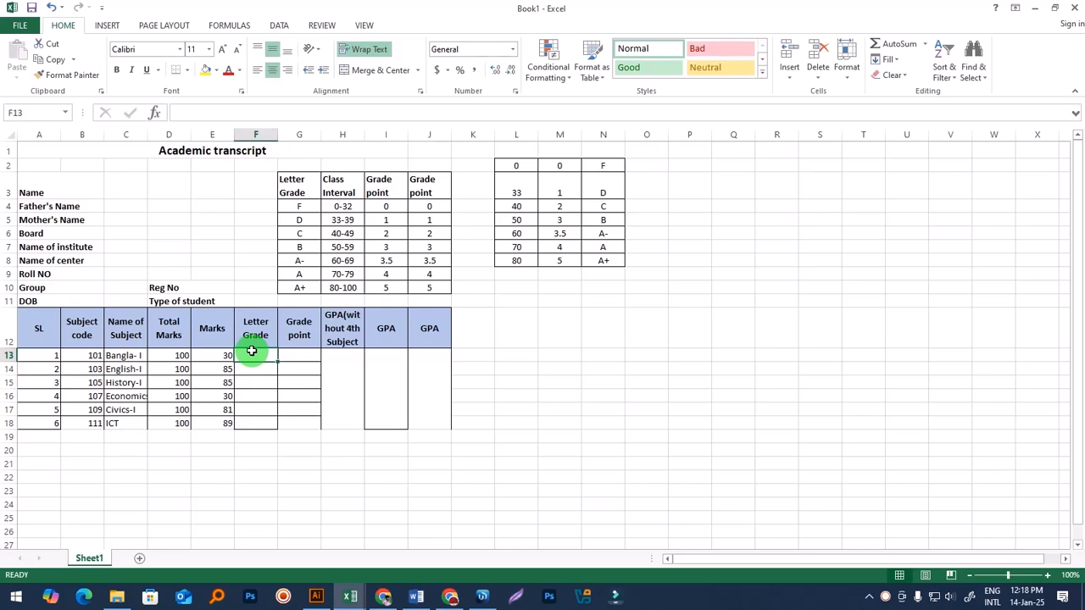
pyautogui.write('=if')
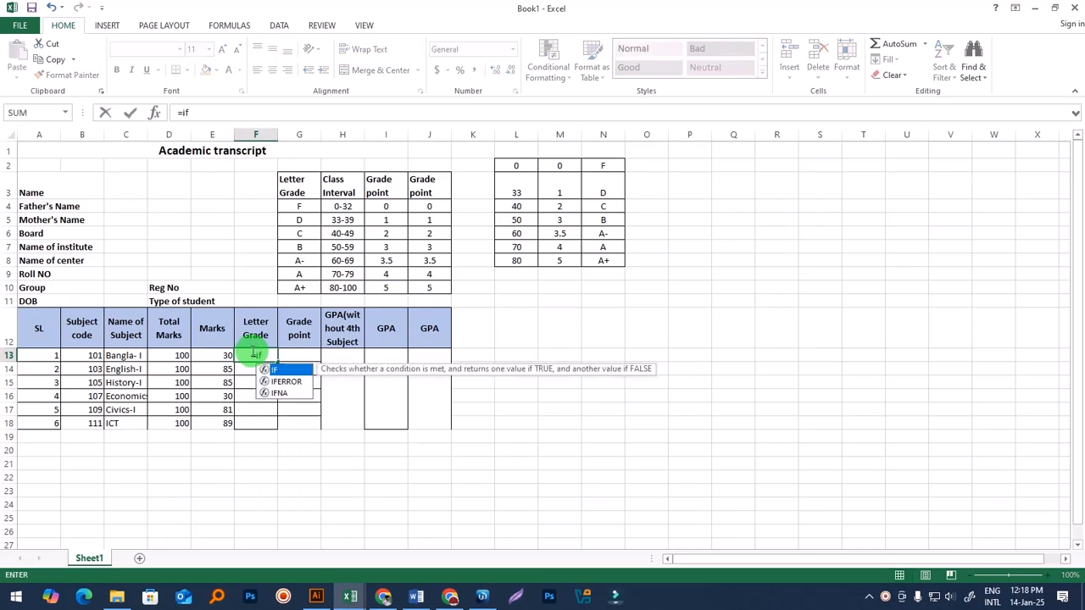
pyautogui.press('Tab')
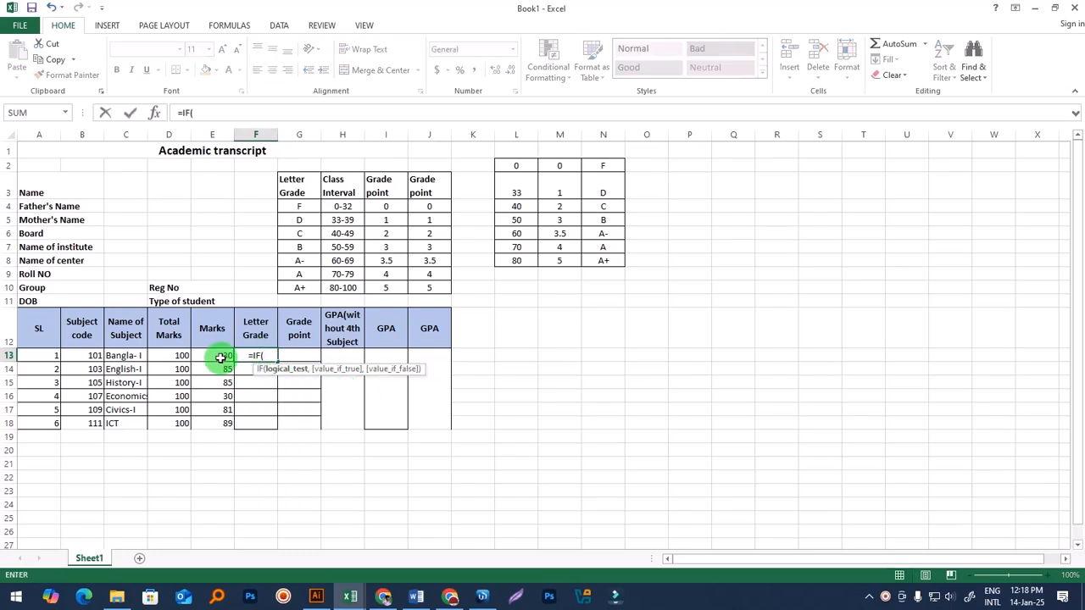
pyautogui.click(214, 355)
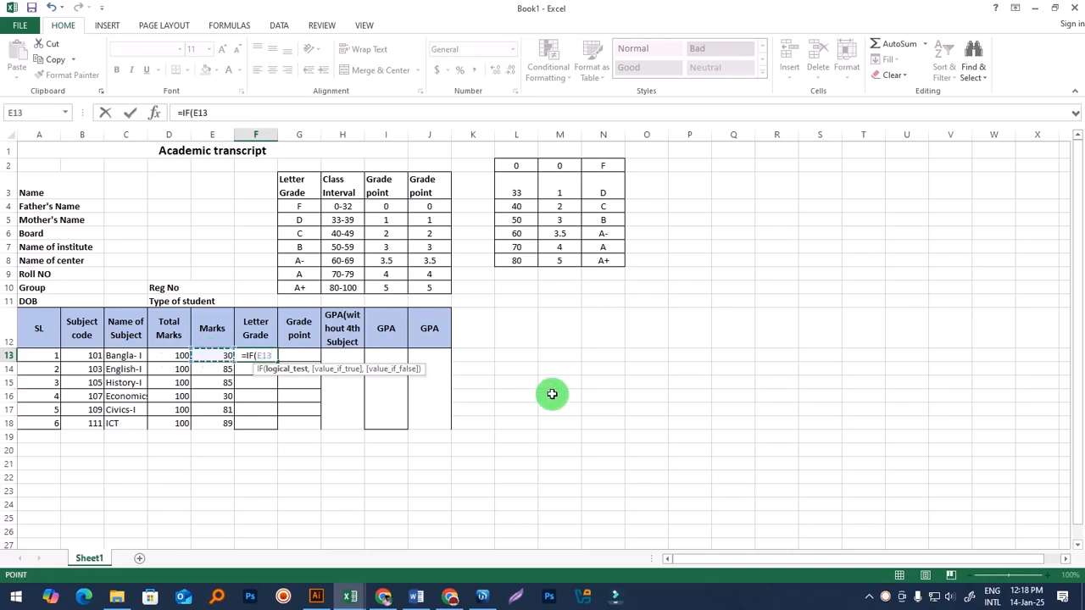
pyautogui.write('<')
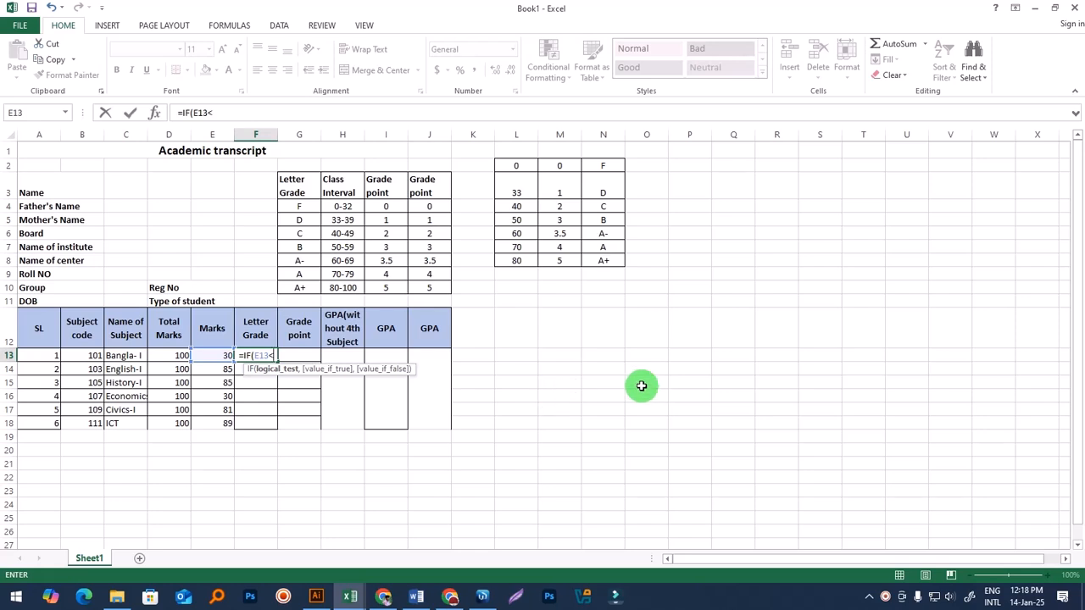
pyautogui.write('33')
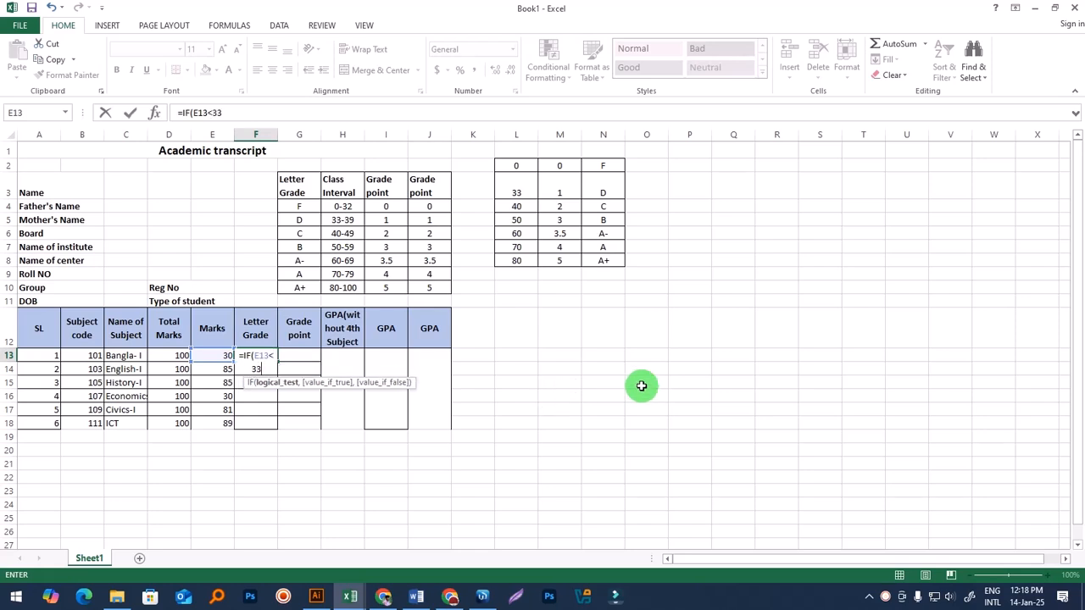
pyautogui.write(',')
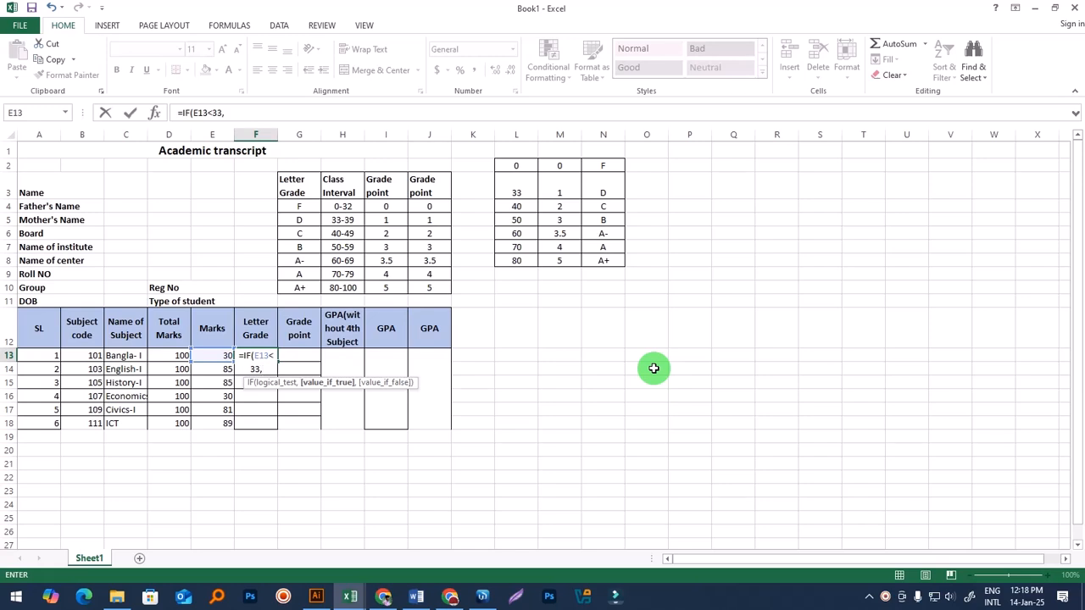
pyautogui.click(262, 368)
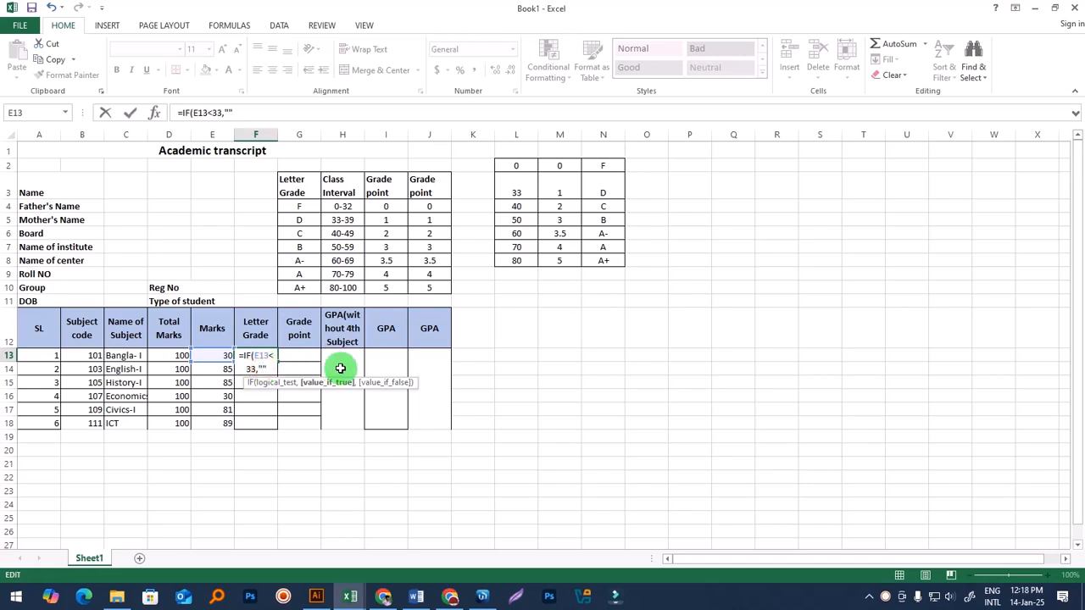
pyautogui.write('F",')
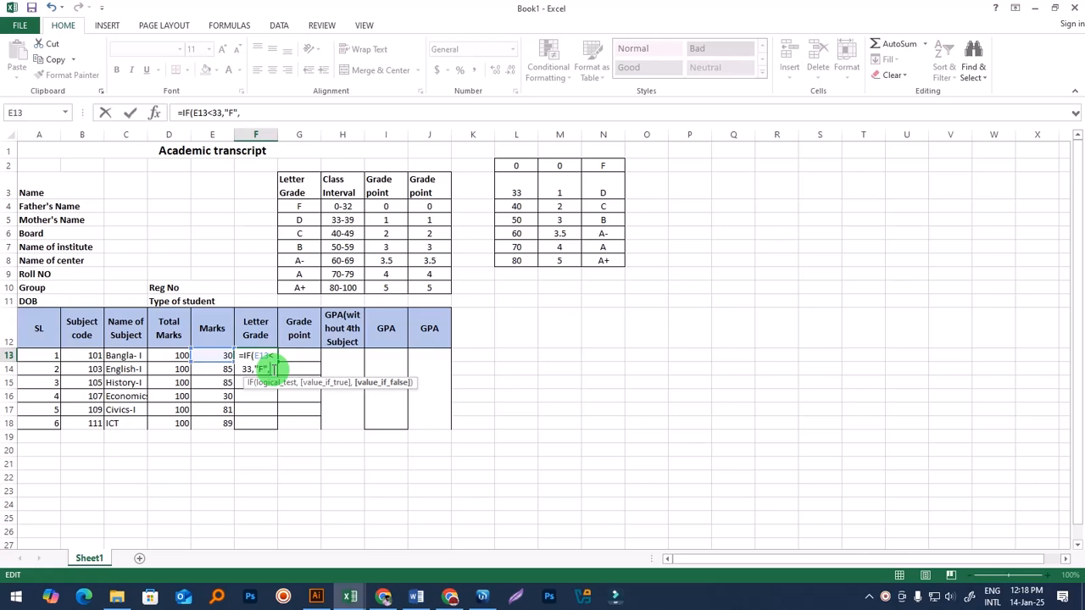
# Step: Nest a second IF in the F13 formula that returns "D" when E13 is below 40
pyautogui.write('if')
pyautogui.press('Tab')
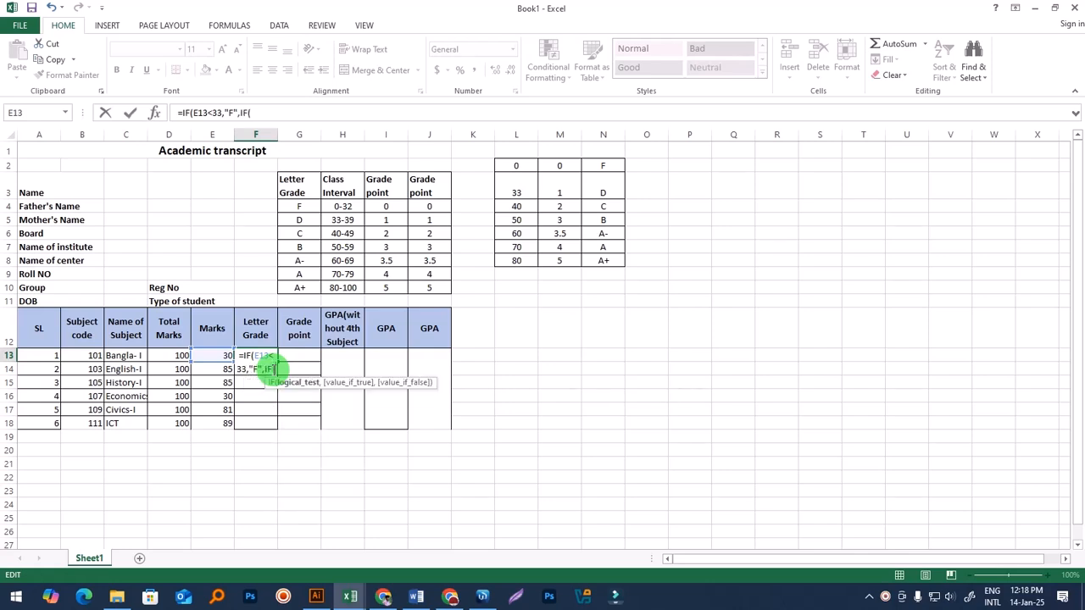
pyautogui.click(205, 356)
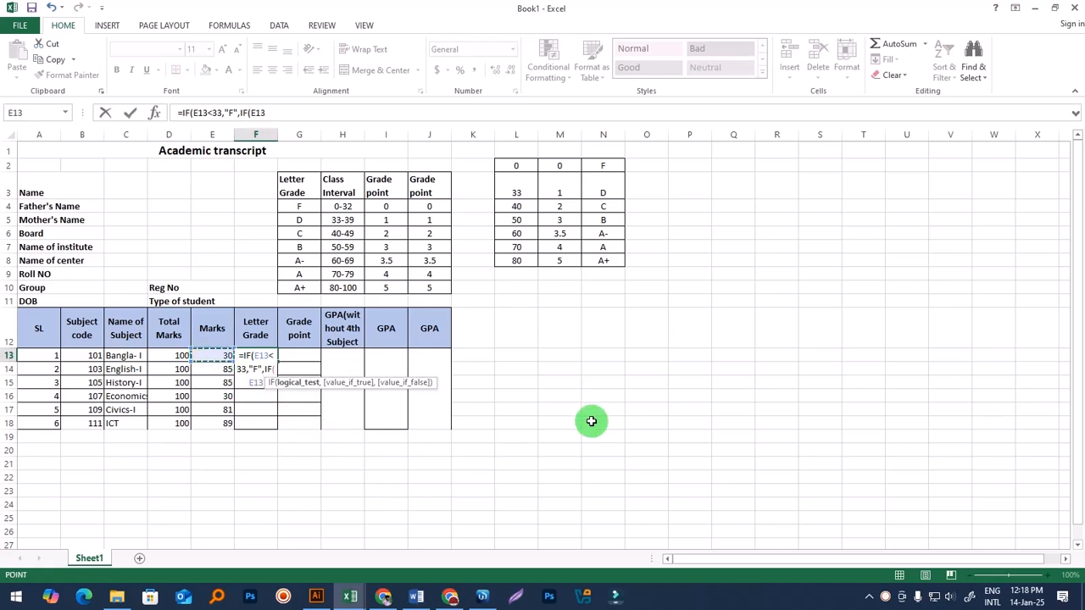
pyautogui.write('<')
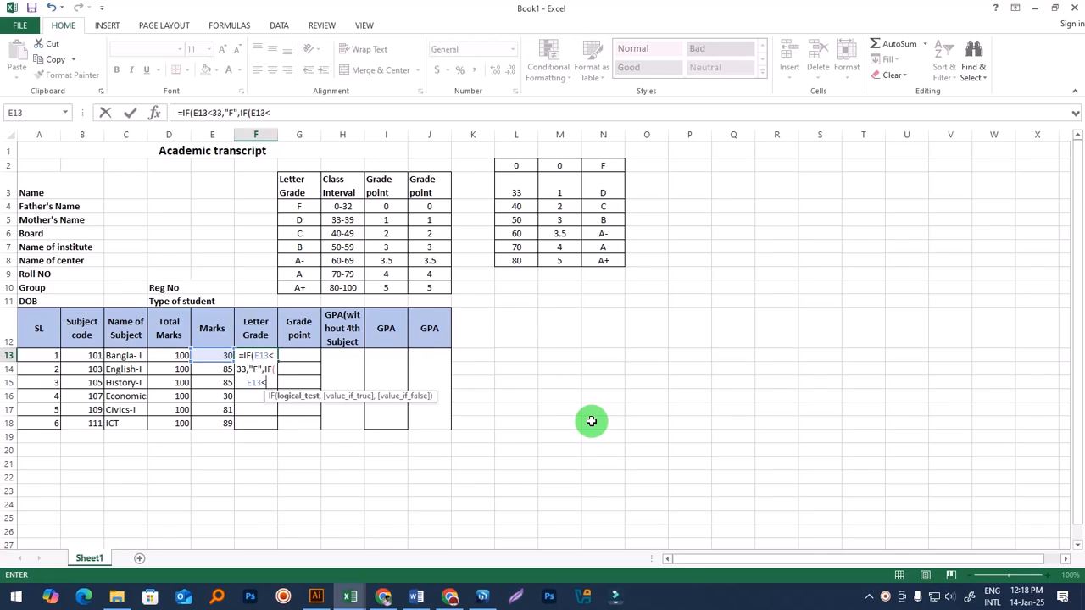
pyautogui.write('40,')
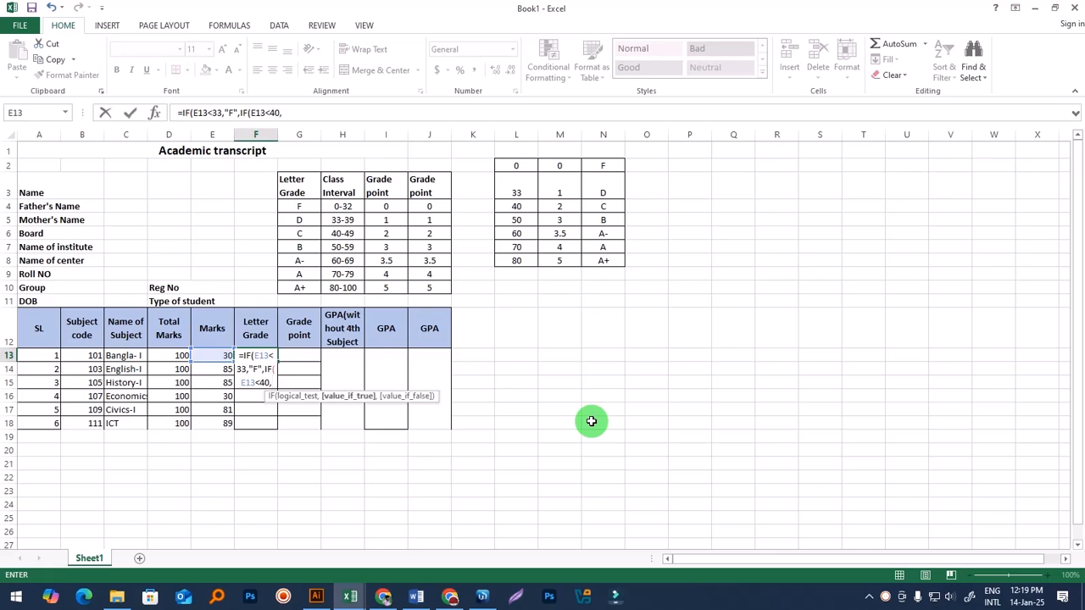
pyautogui.write('""')
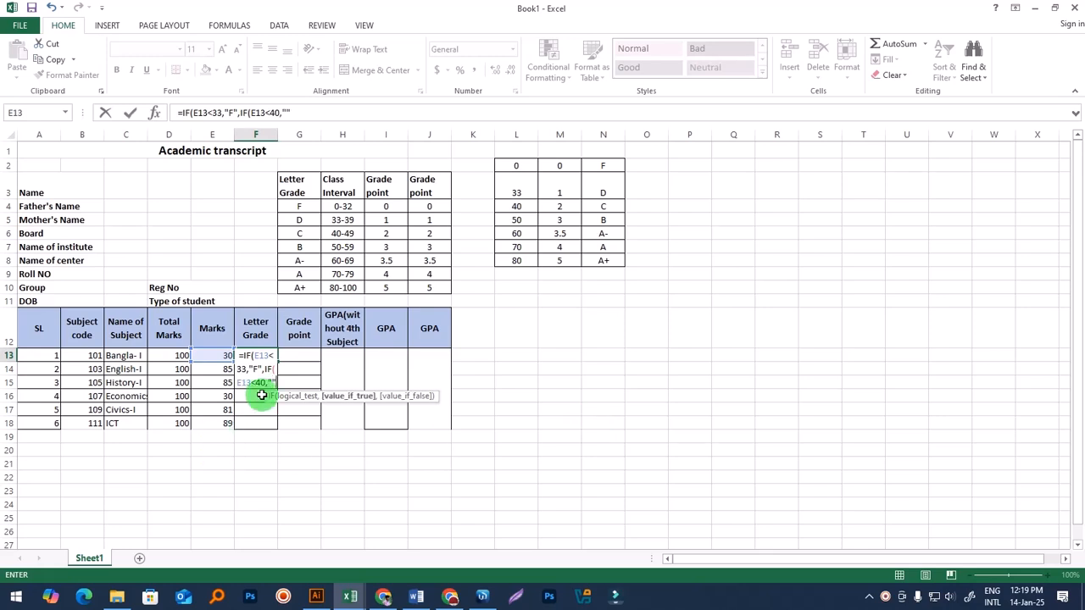
pyautogui.click(279, 377)
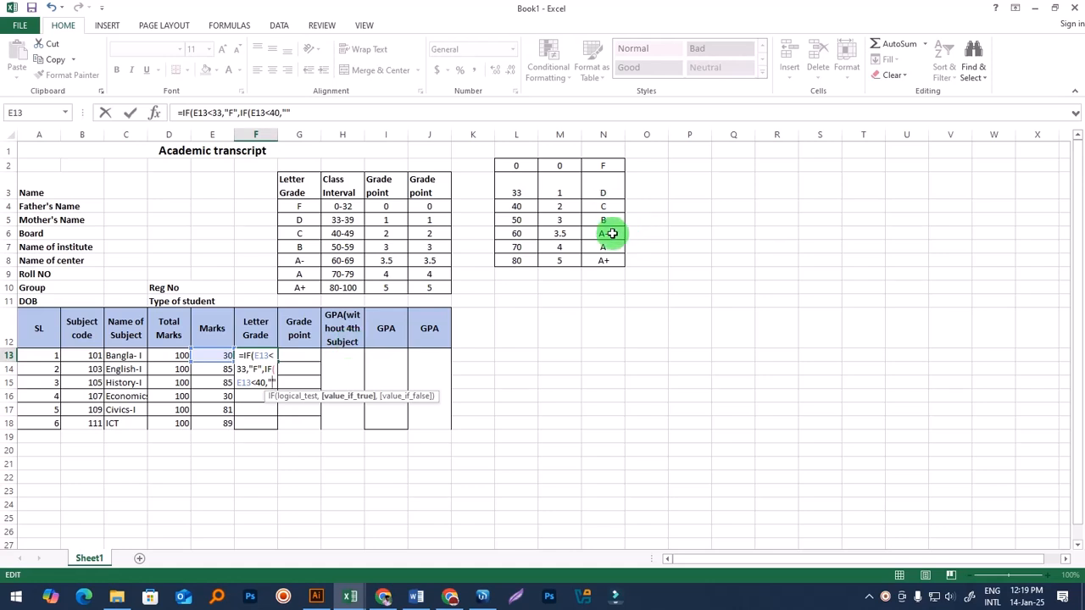
pyautogui.write('D')
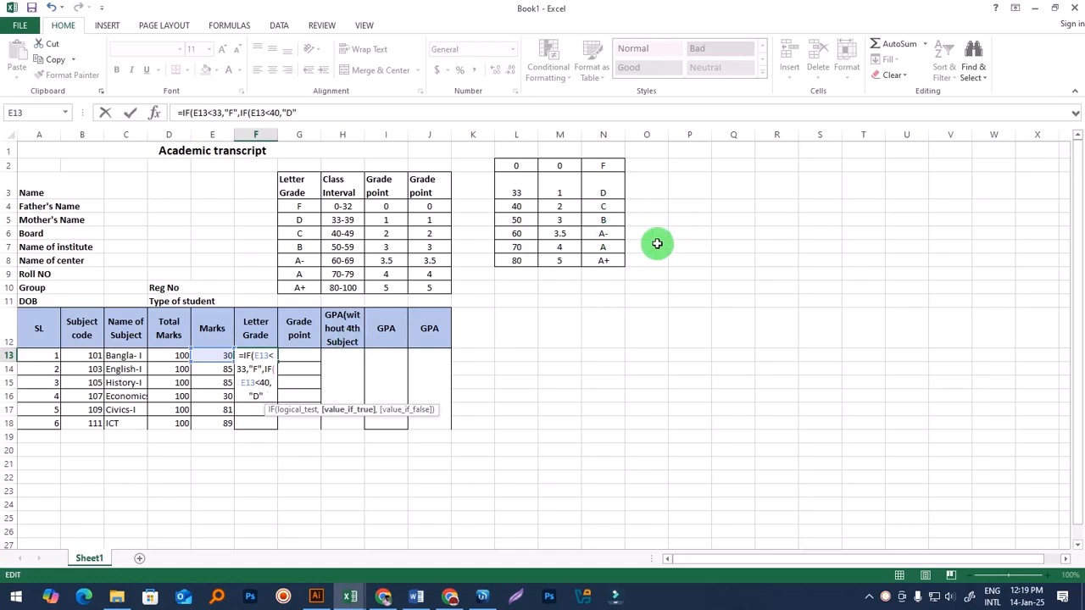
pyautogui.click(271, 389)
pyautogui.write(',')
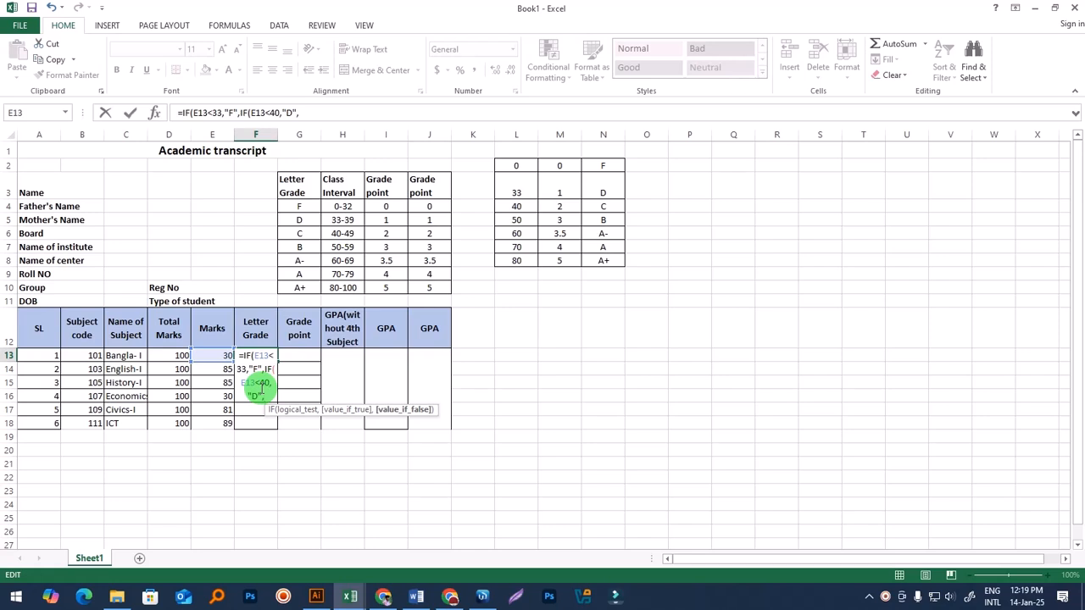
# Step: Nest a third IF in the F13 formula that returns "C" when E13 is below 50
pyautogui.write('if(')
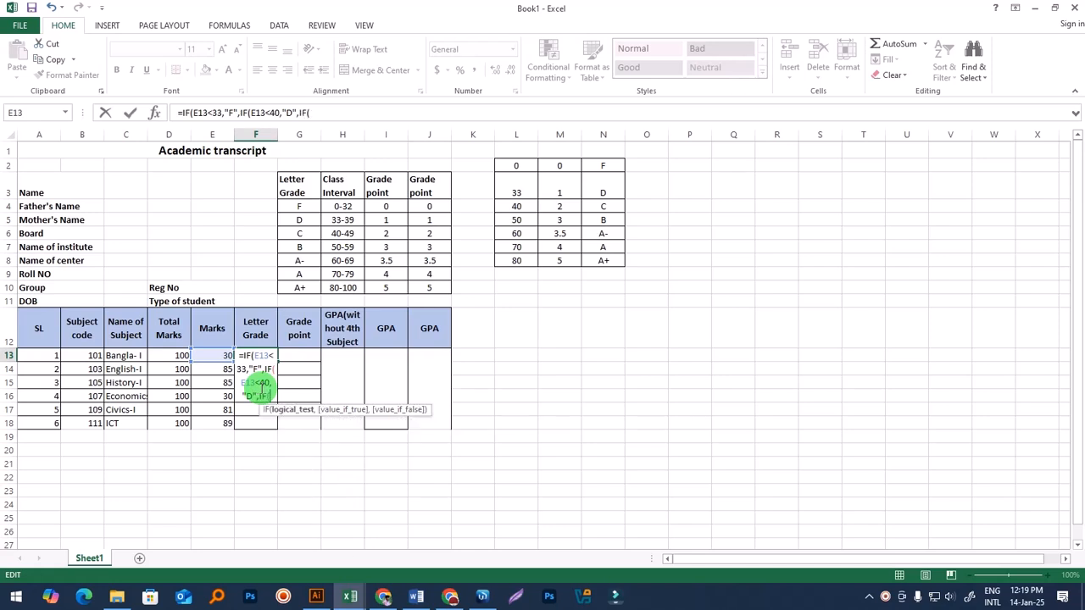
pyautogui.click(218, 355)
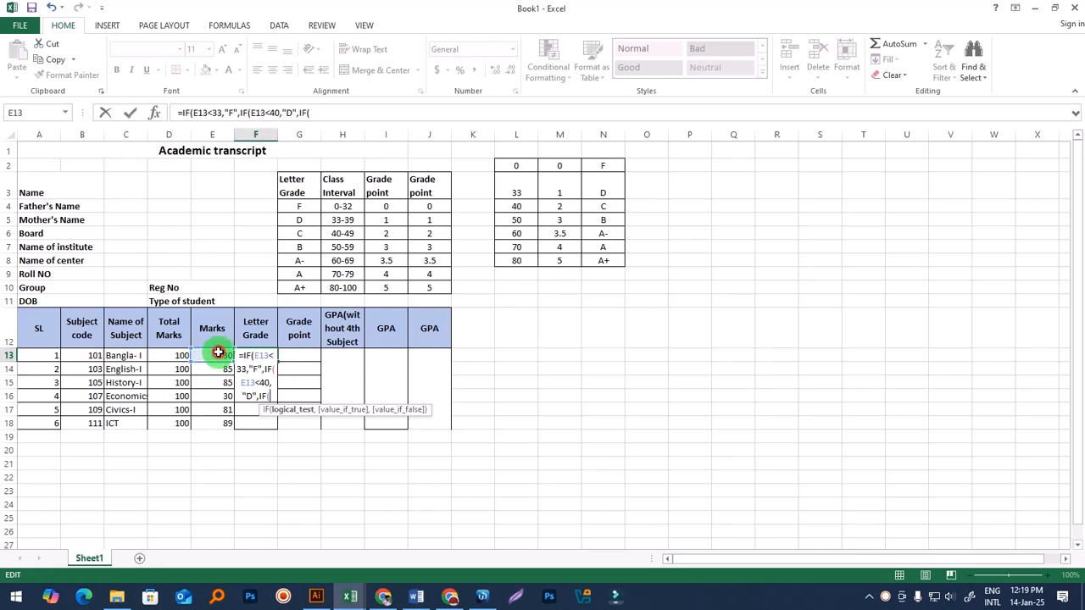
pyautogui.write('<')
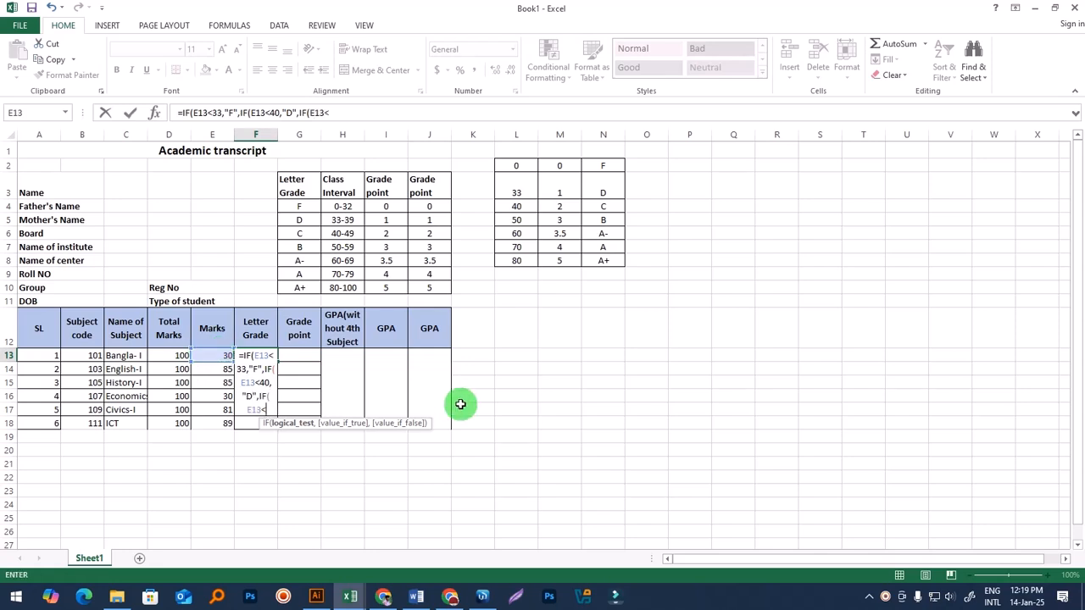
pyautogui.write('50,""')
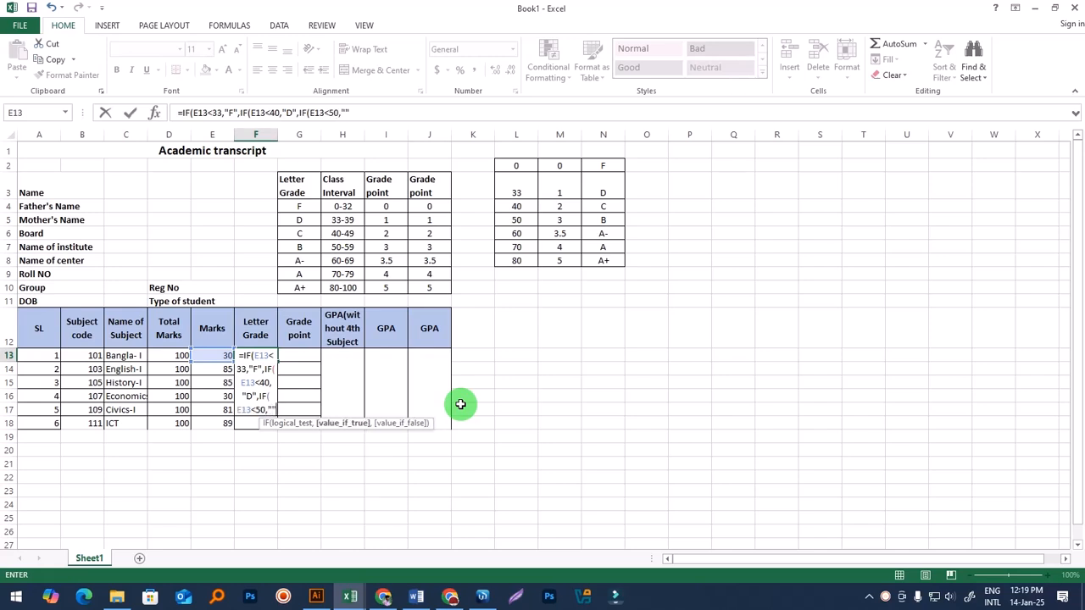
pyautogui.press('Left')
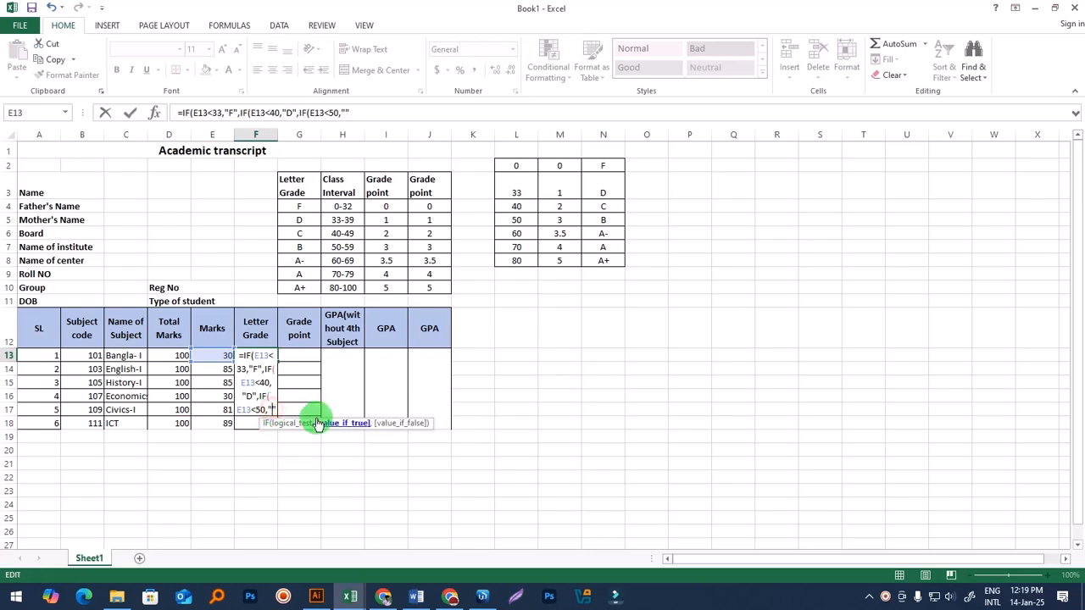
pyautogui.write('C')
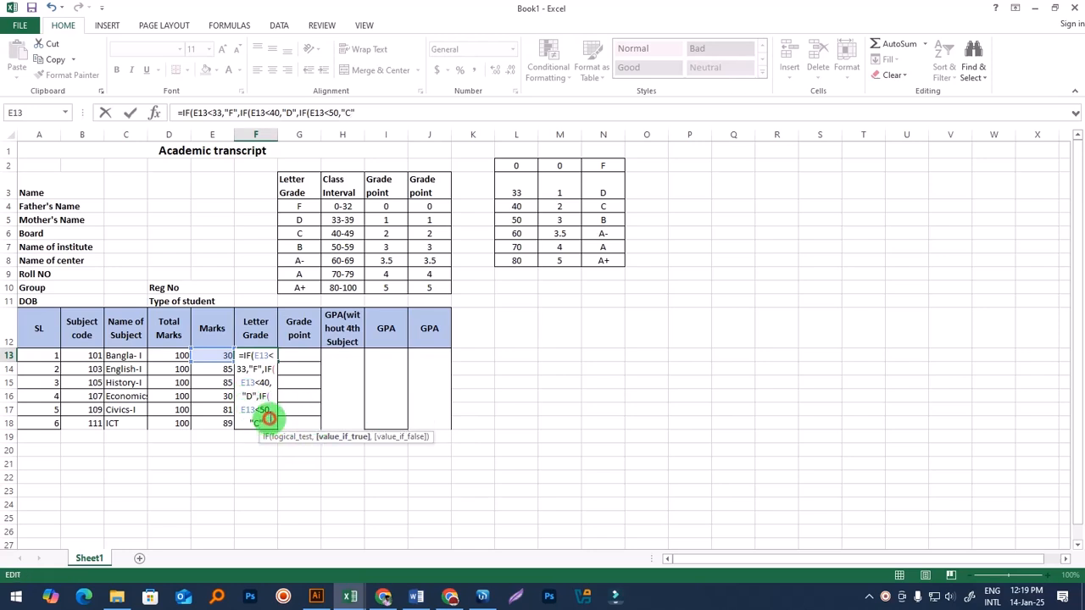
pyautogui.press('Right')
pyautogui.write(',')
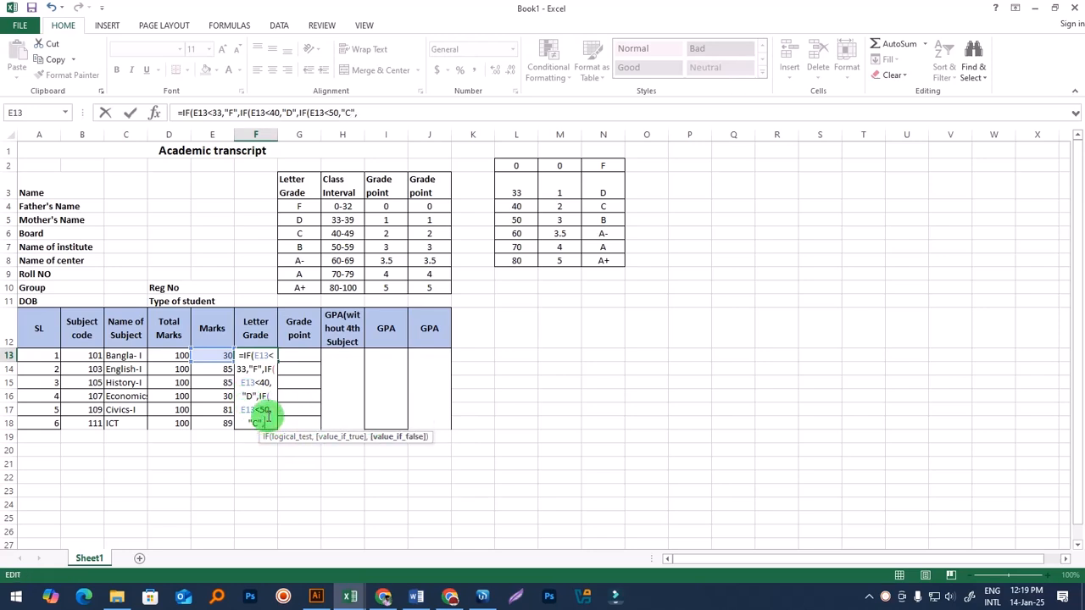
# Step: Nest a fourth IF in the F13 formula that returns "B" when E13 is below 60
pyautogui.write('if')
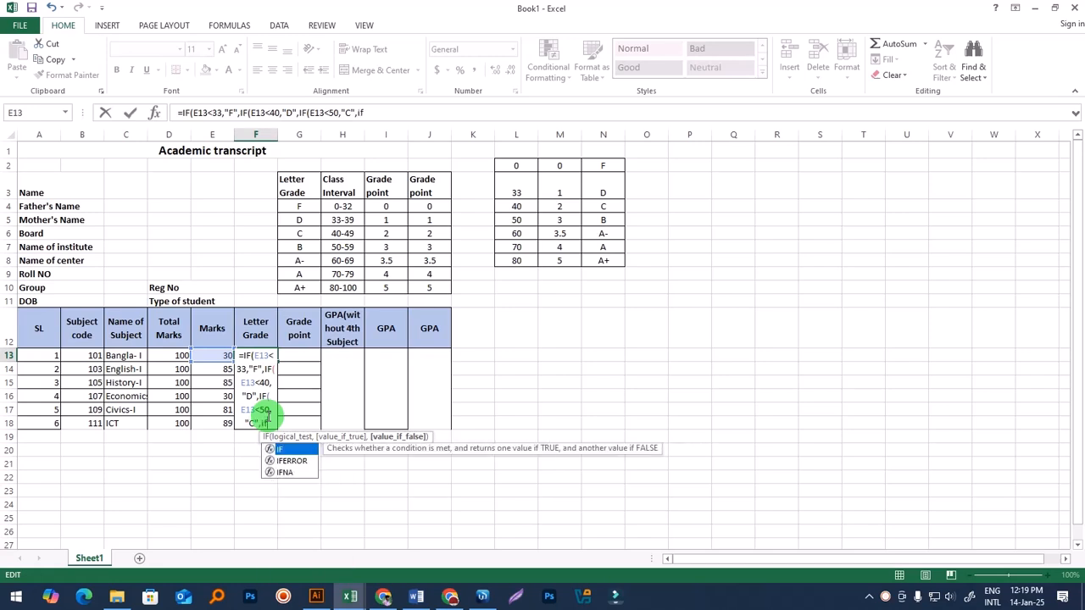
pyautogui.press('Tab')
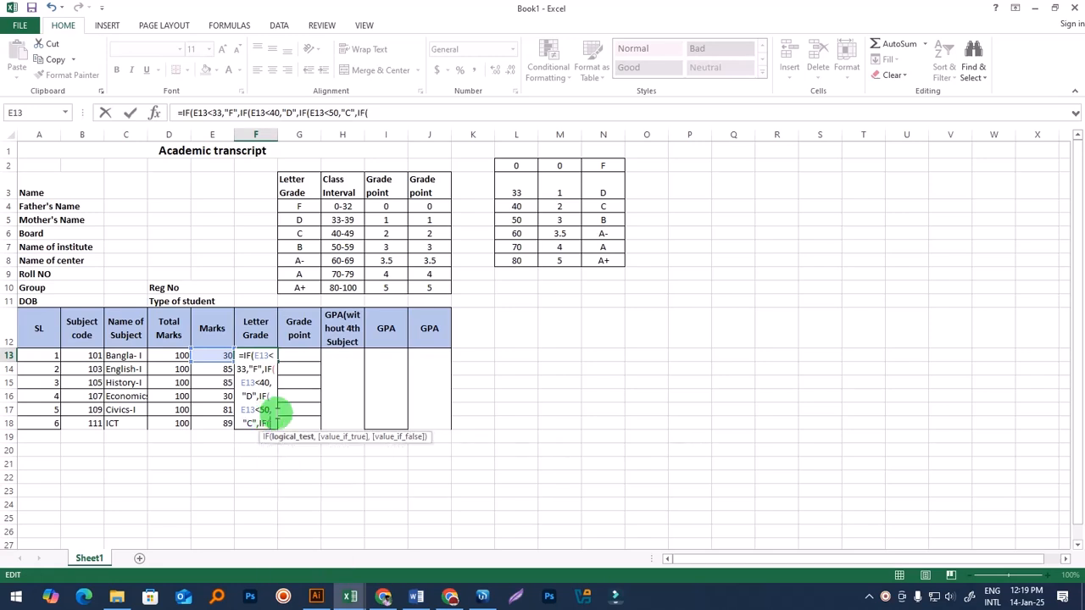
pyautogui.click(212, 357)
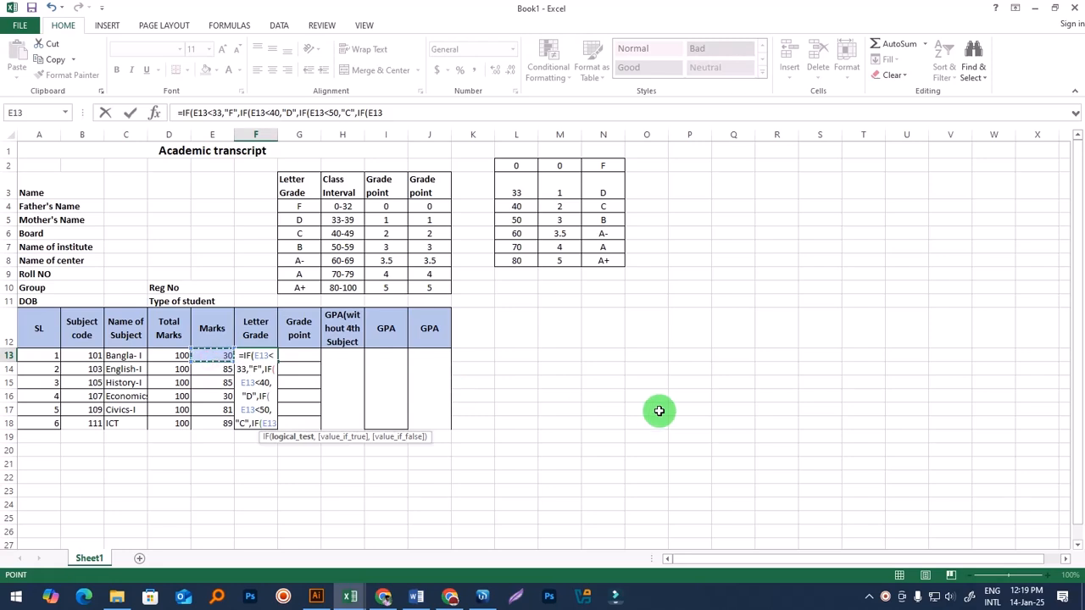
pyautogui.write('<')
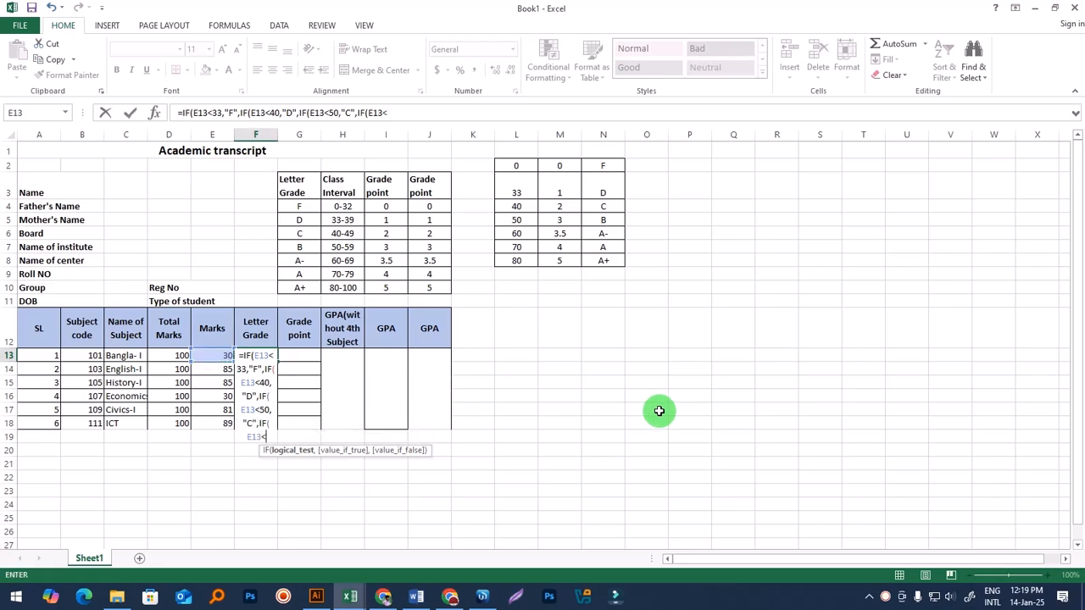
pyautogui.write('60,')
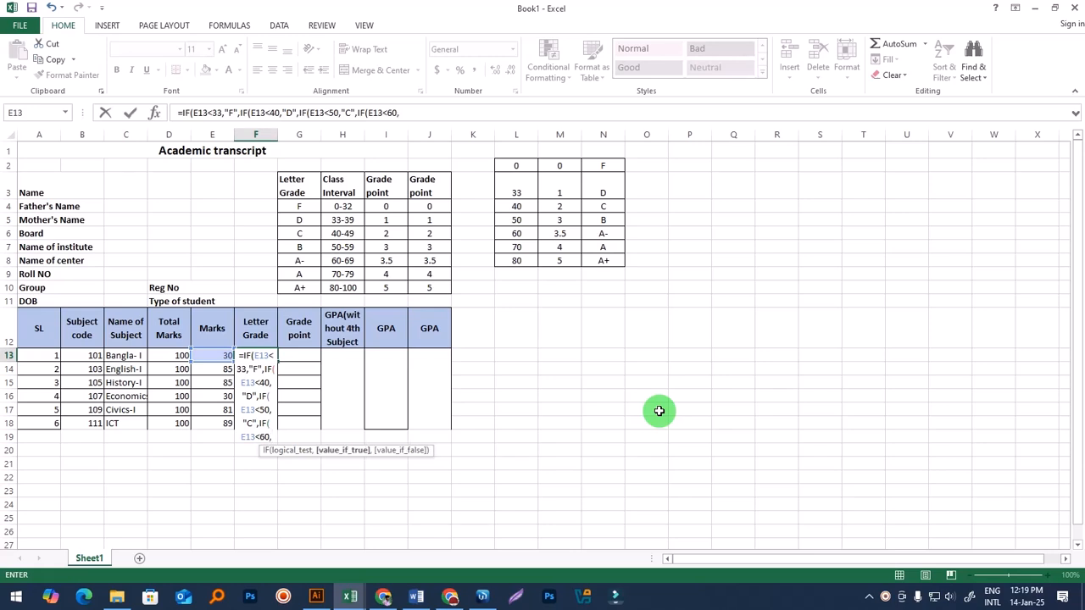
pyautogui.write('""')
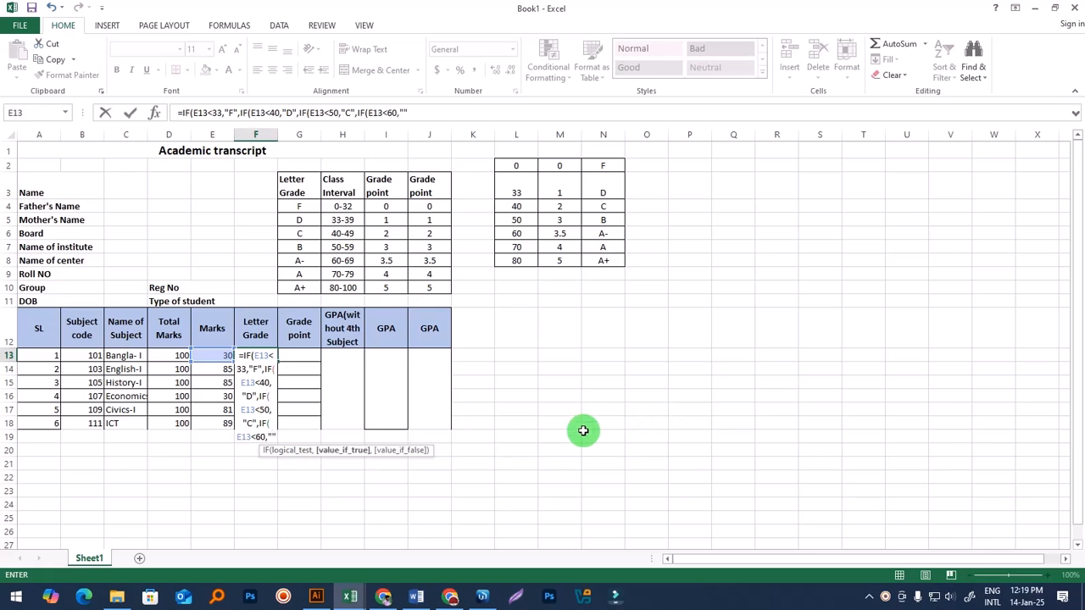
pyautogui.click(270, 435)
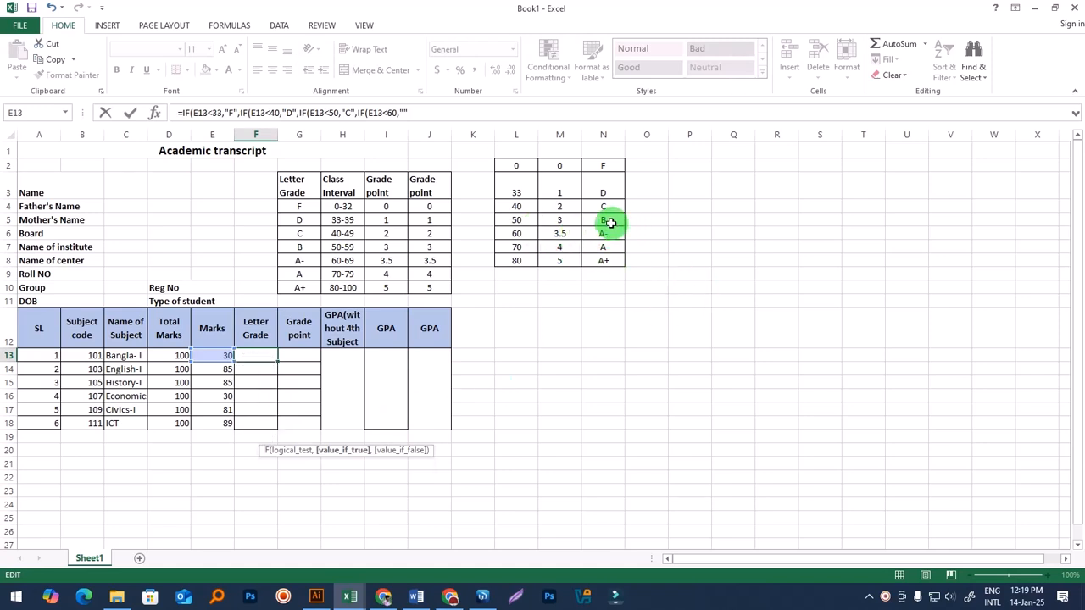
pyautogui.write('B"')
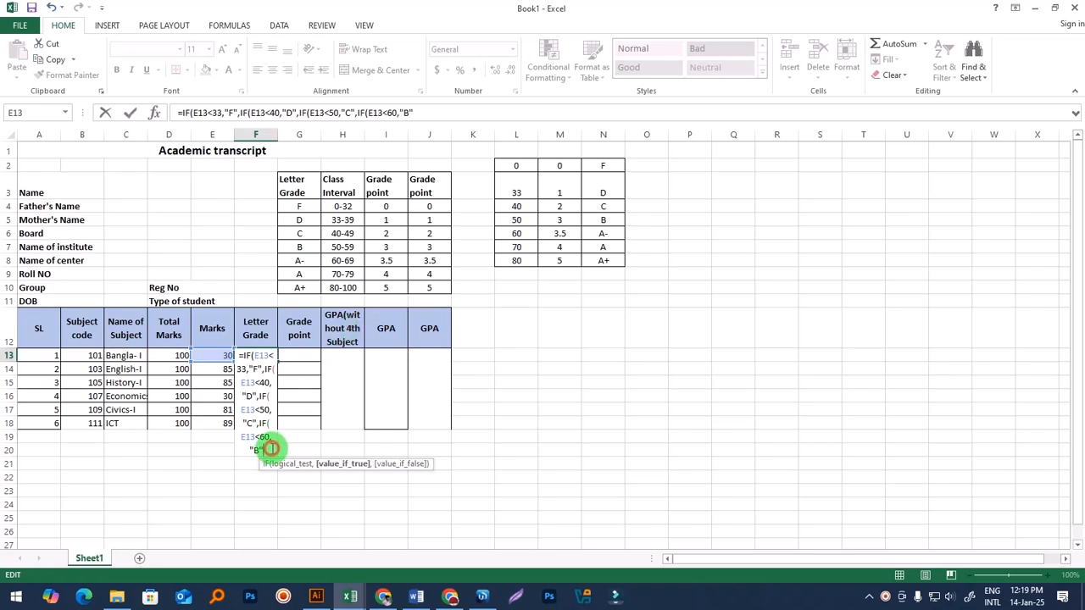
# Step: Nest a fifth IF in the F13 formula that returns "A-" when E13 is below 70
pyautogui.write(',if')
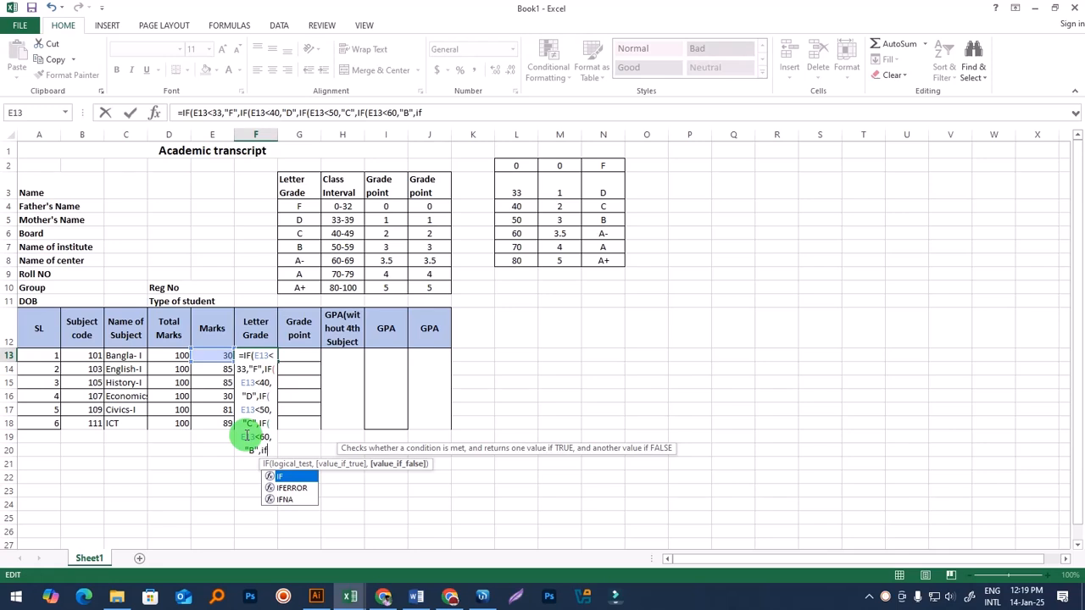
pyautogui.press('Tab')
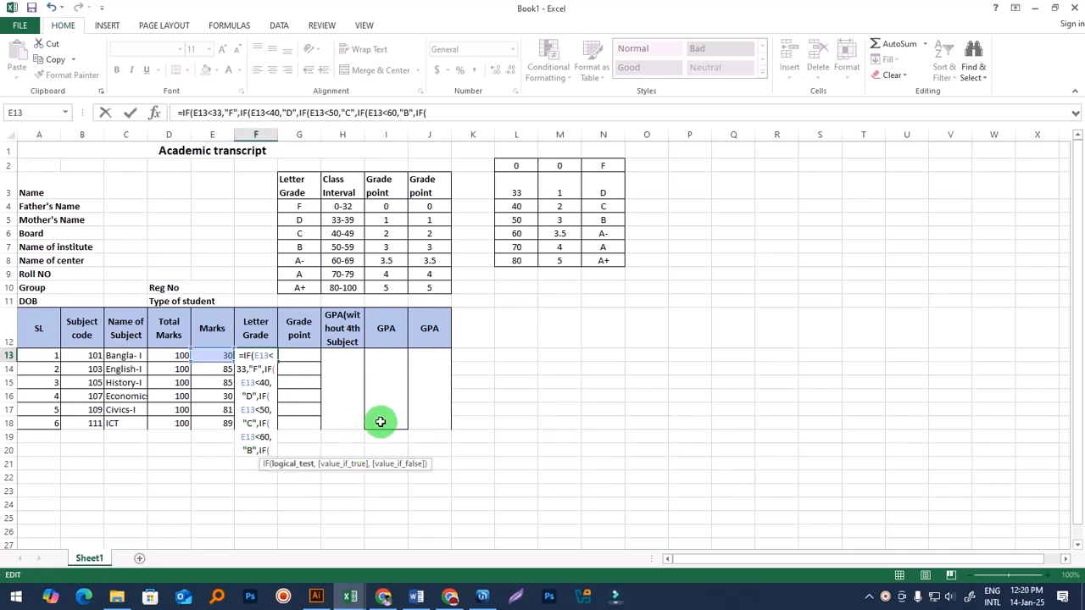
pyautogui.click(206, 354)
pyautogui.write('<')
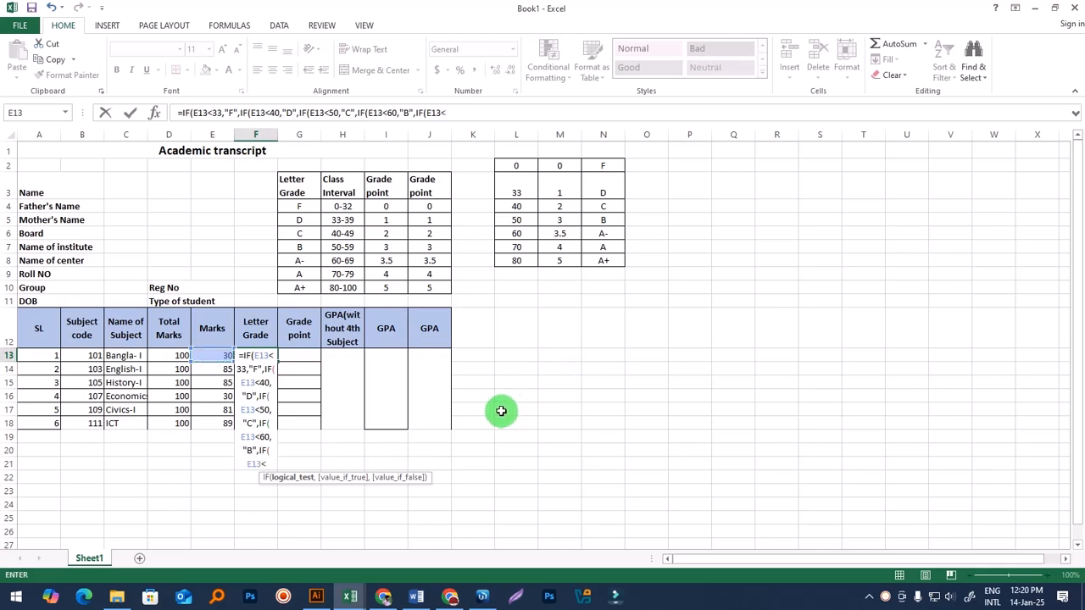
pyautogui.write('70,')
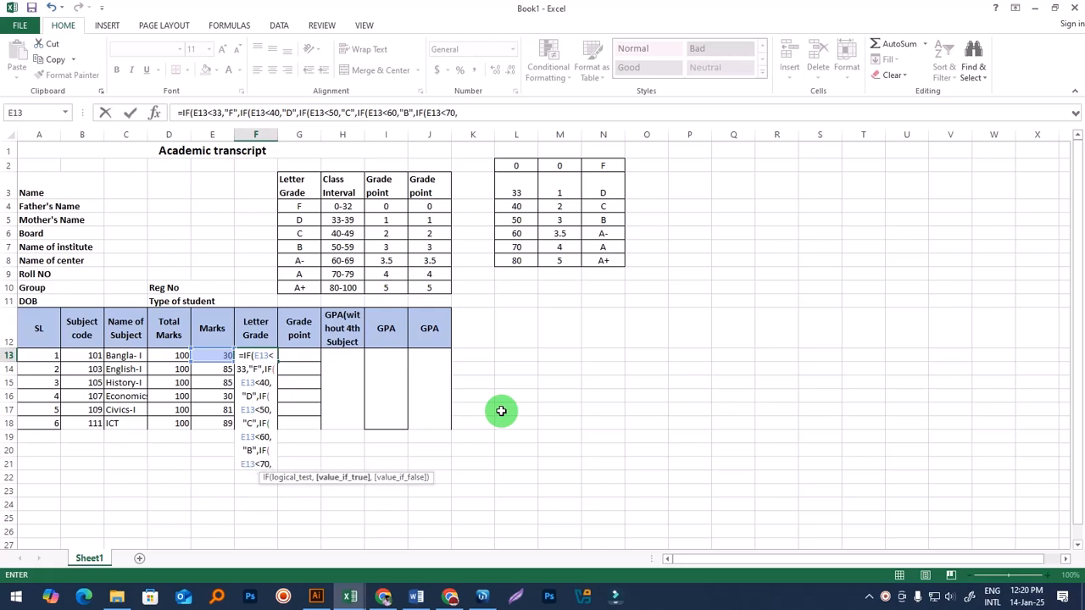
pyautogui.write('""')
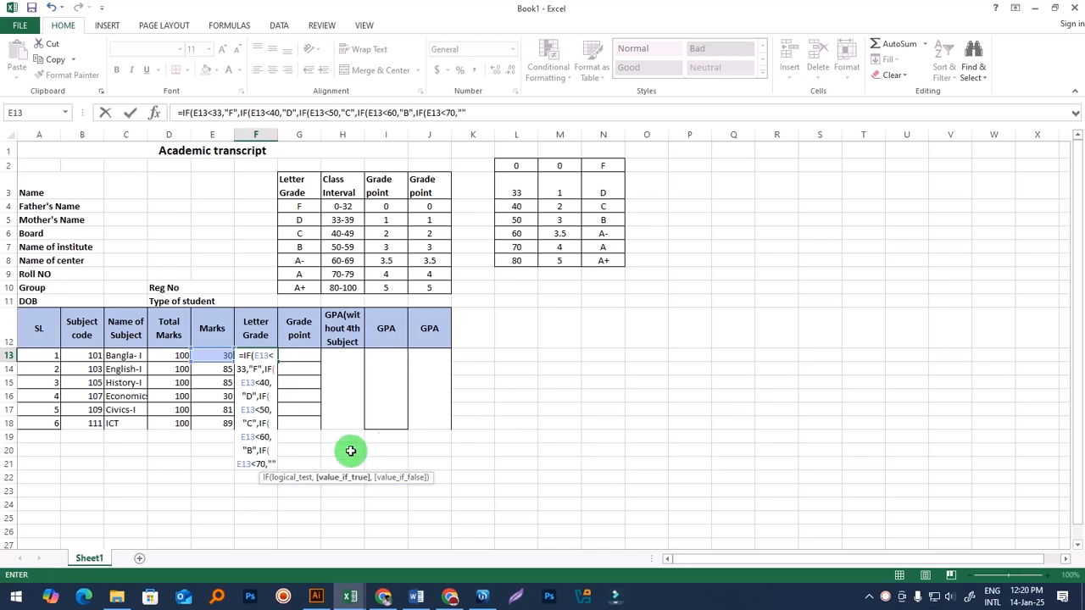
pyautogui.click(274, 463)
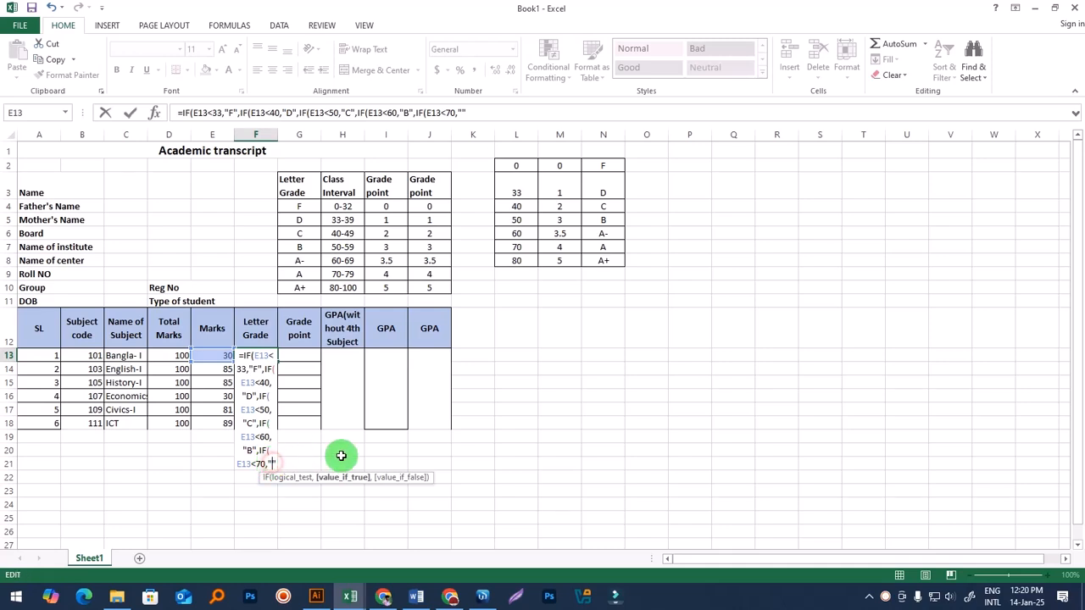
pyautogui.write('A-')
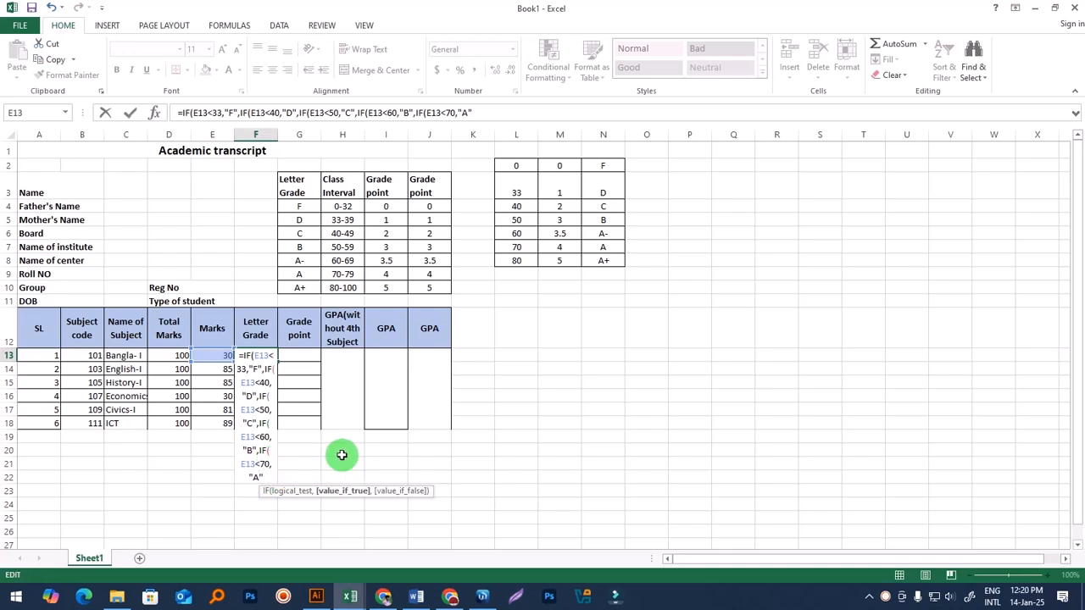
# Step: Nest a sixth IF in the F13 formula that returns "A" when E13 is below 80
pyautogui.click(269, 476)
pyautogui.write(',IF(')
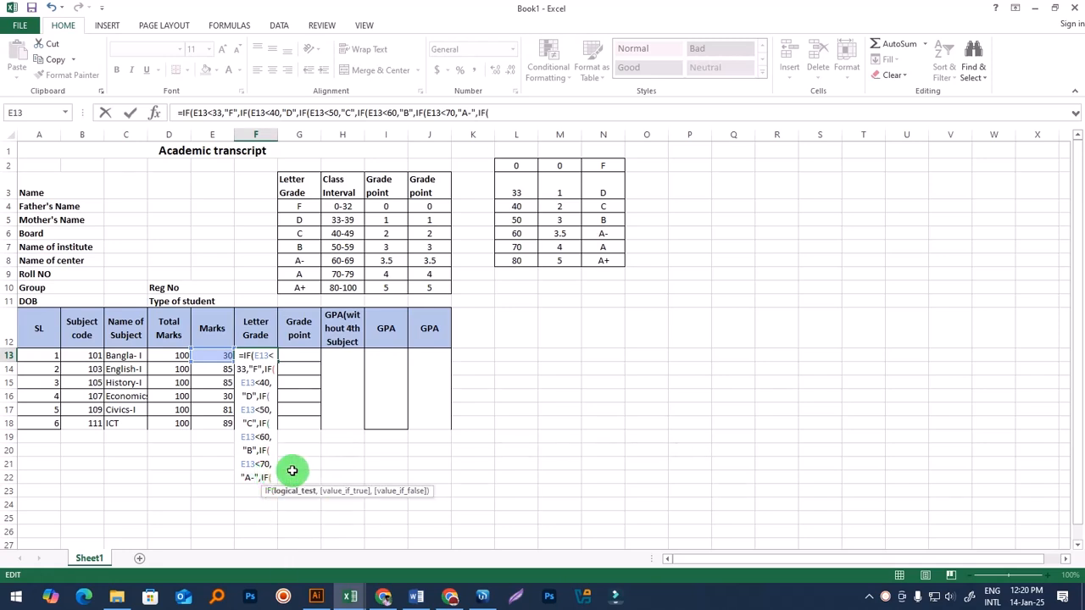
pyautogui.click(218, 359)
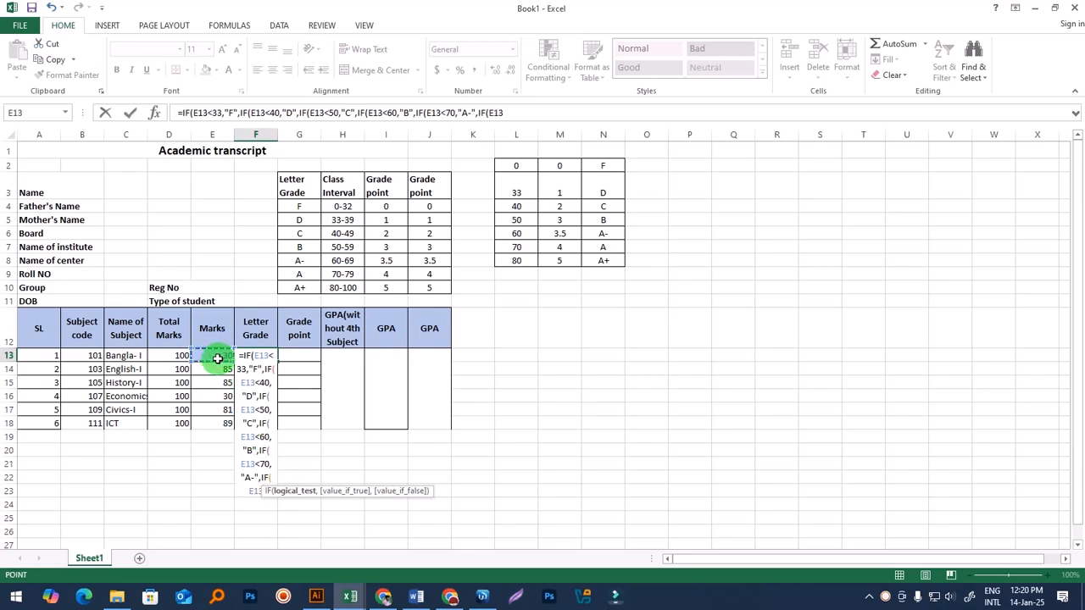
pyautogui.write('<')
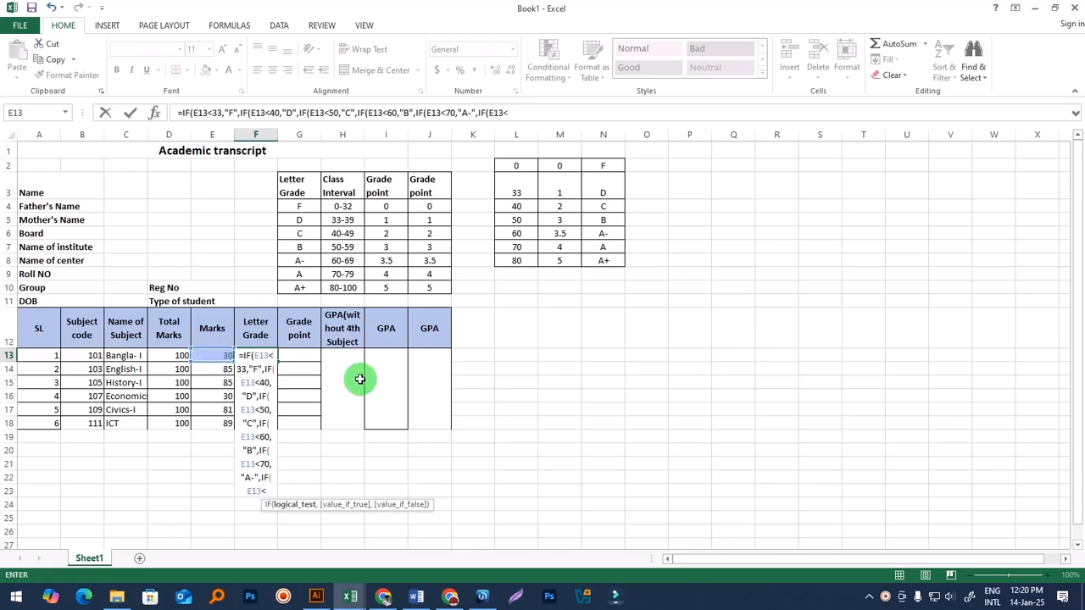
pyautogui.write('80,')
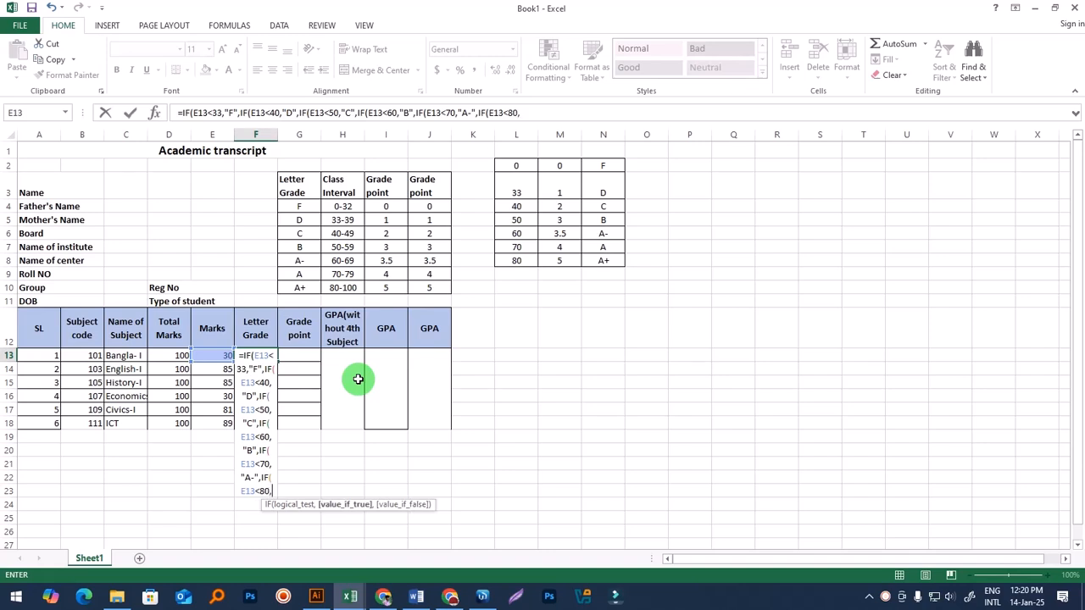
pyautogui.write('""')
pyautogui.click(271, 488)
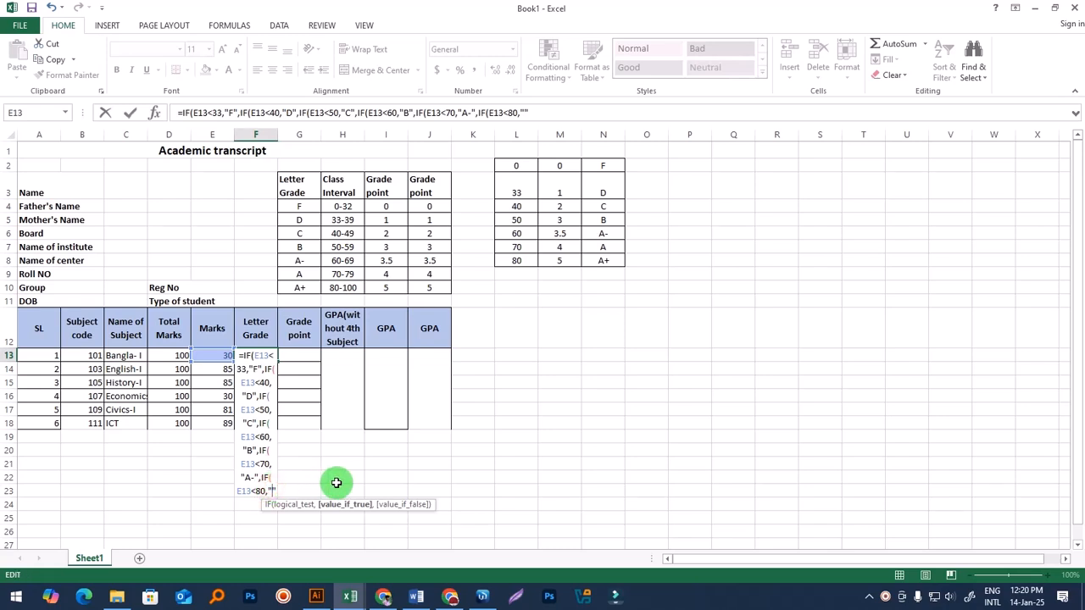
pyautogui.write('A"')
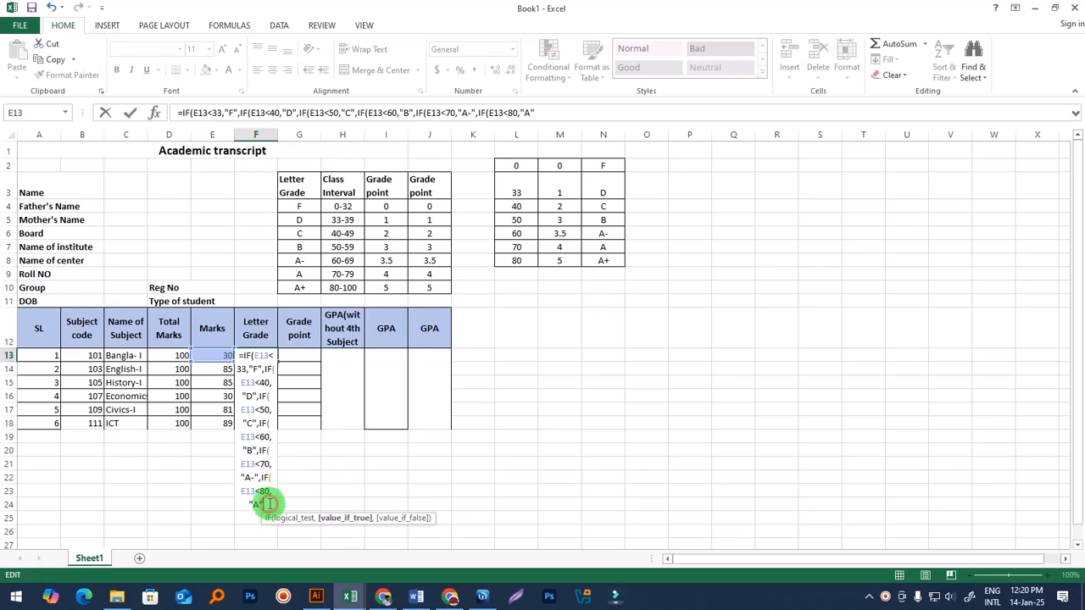
# Step: Add "A+" as the value-if-false of the innermost IF in the F13 formula
pyautogui.write(',')
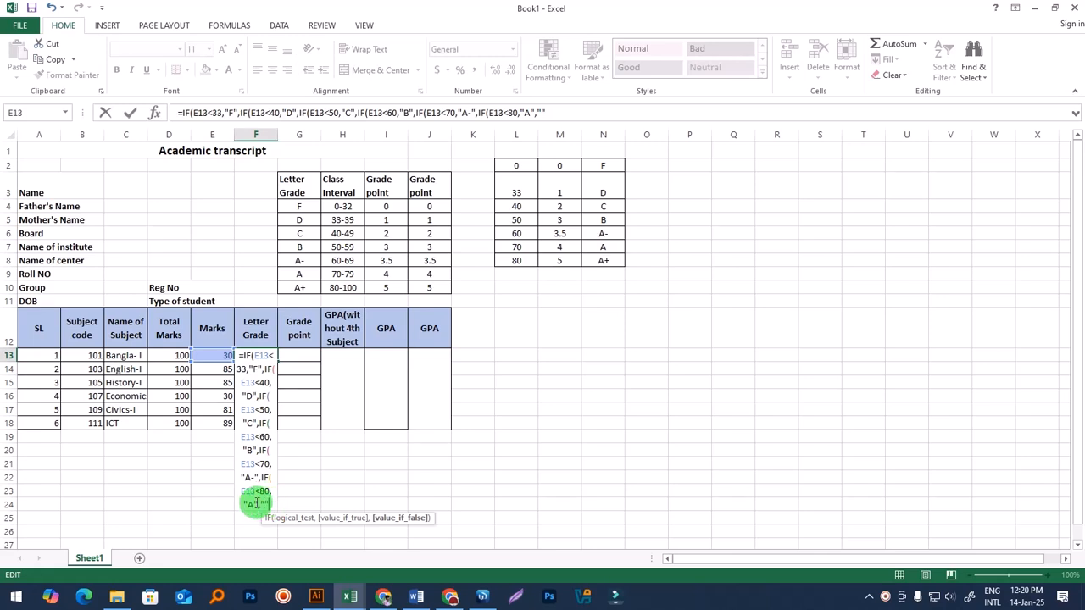
pyautogui.press('Return')
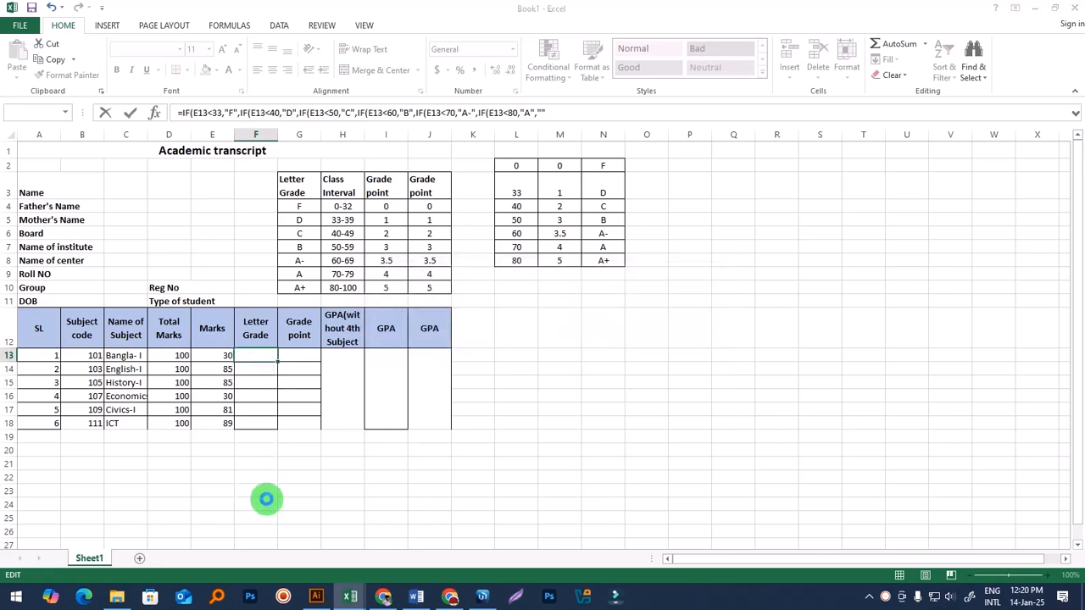
pyautogui.doubleClick(259, 355)
pyautogui.moveTo(259, 503); pyautogui.dragTo(271, 520)
pyautogui.press('BackSpace')
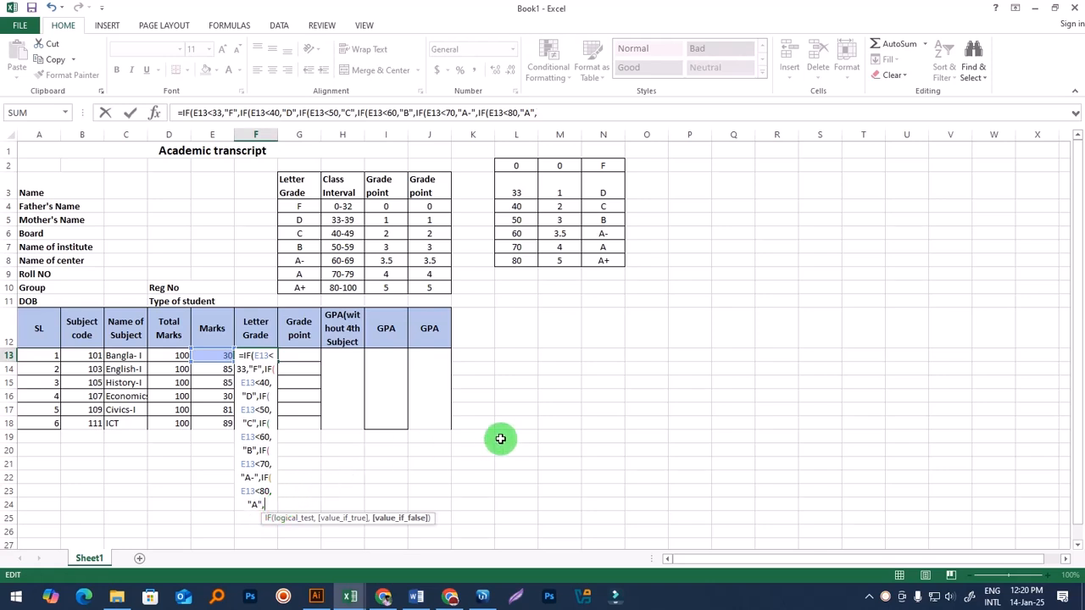
pyautogui.click(255, 503)
pyautogui.click(269, 504)
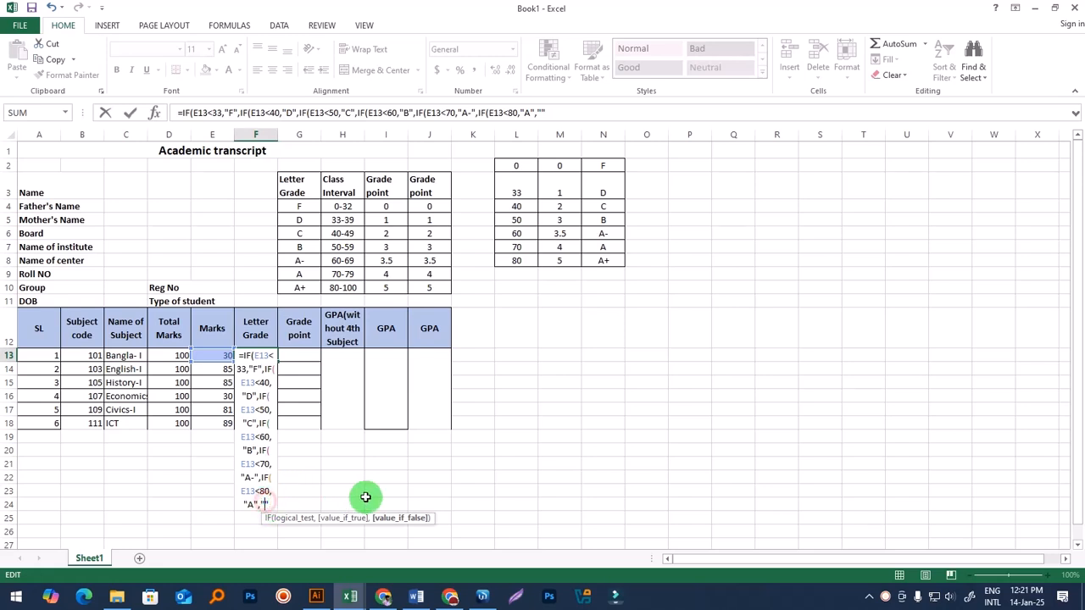
pyautogui.write('AS')
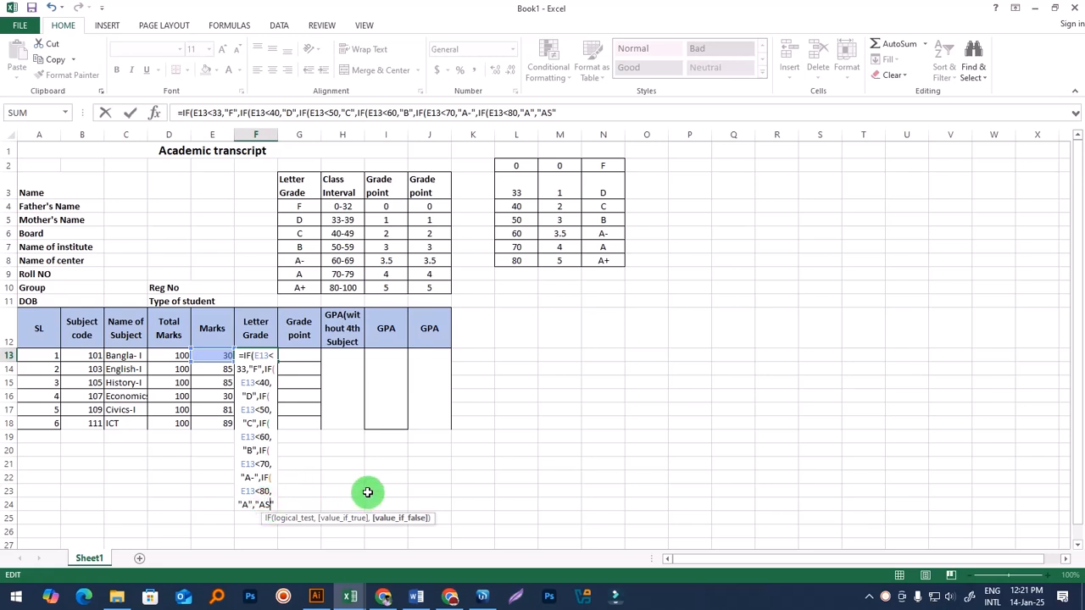
pyautogui.press('BackSpace')
pyautogui.write('=')
pyautogui.press('BackSpace')
pyautogui.write('+')
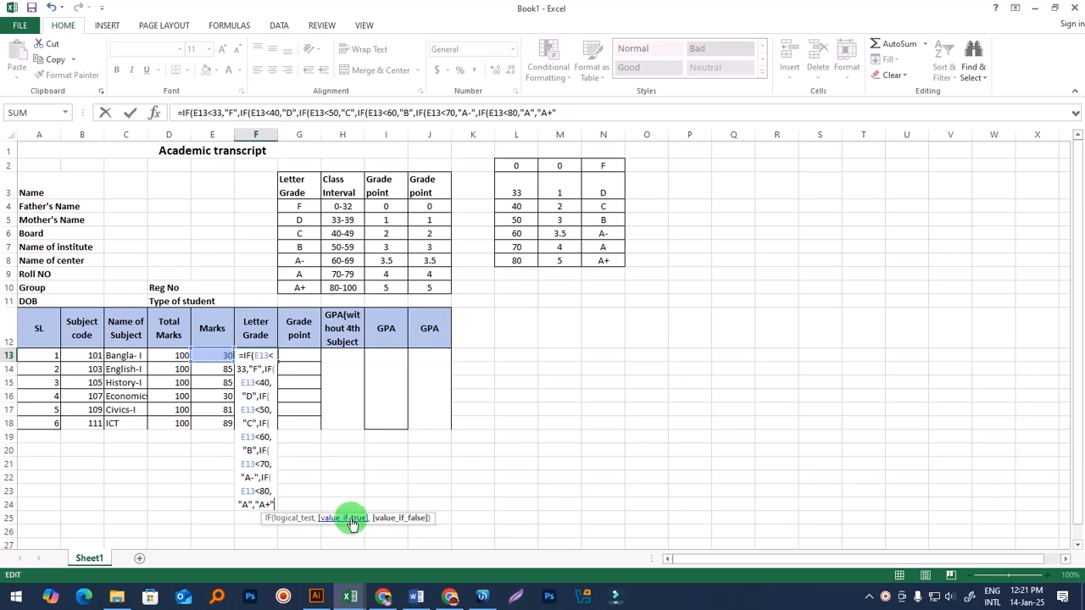
# Step: Close all six nested IFs in the F13 formula, enter it, and fill it down through F18
pyautogui.write('))))))')
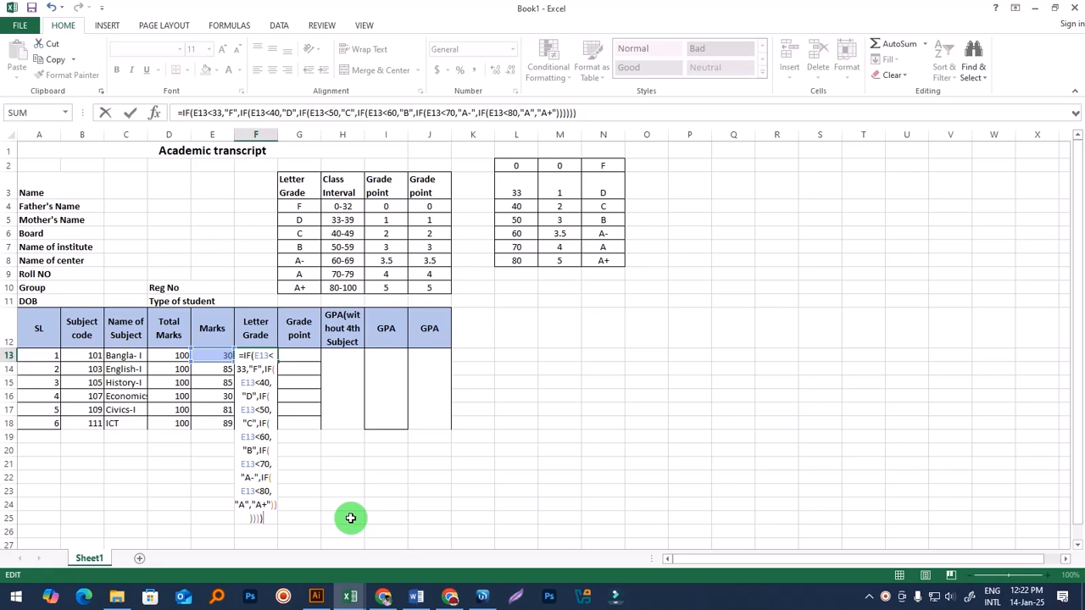
pyautogui.press('Return')
pyautogui.click(275, 357)
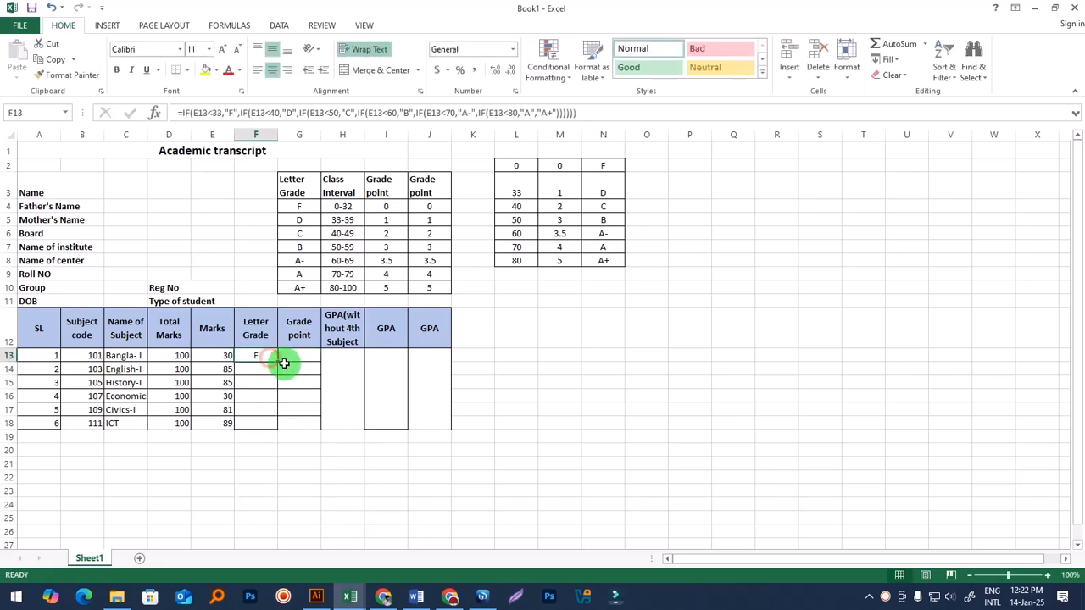
pyautogui.moveTo(279, 361); pyautogui.dragTo(283, 431)
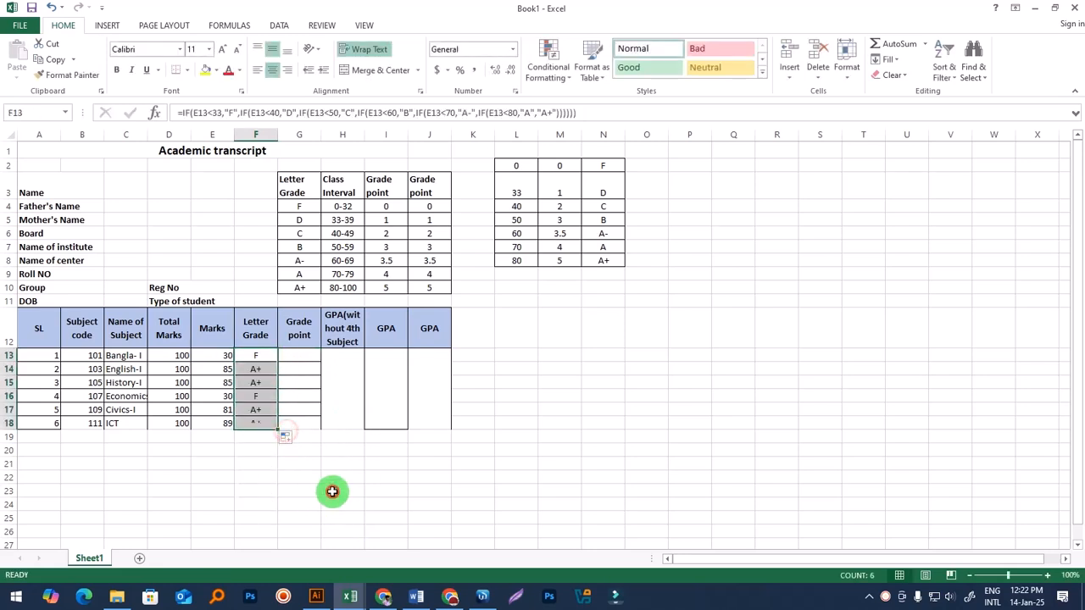
pyautogui.click(331, 491)
# Step: Start saving the workbook and browse to the New Data (I:) drive as its location
pyautogui.hotkey('ctrl', 's')
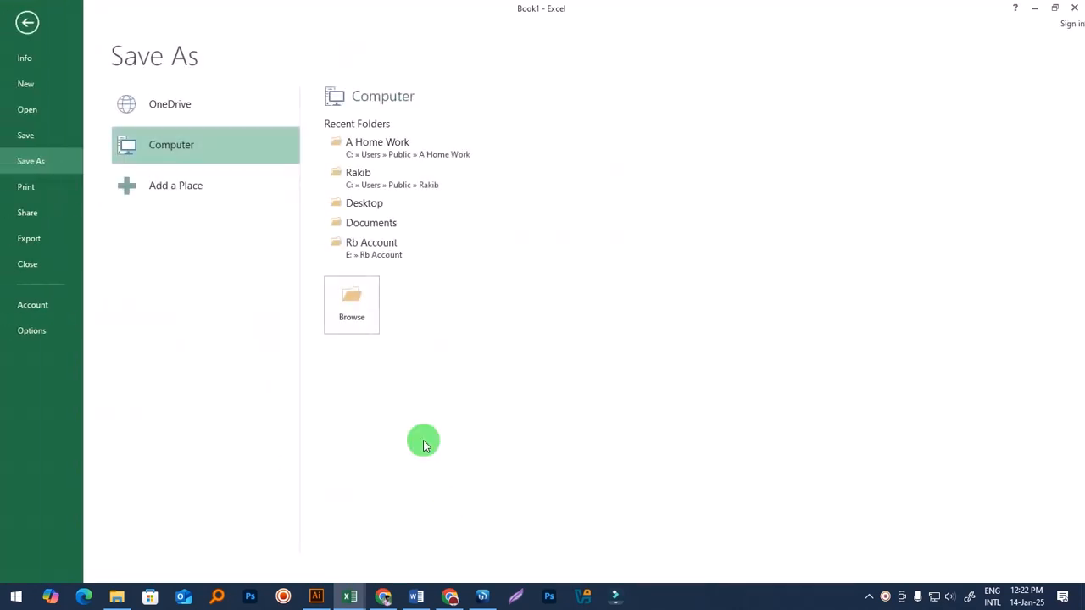
pyautogui.click(360, 309)
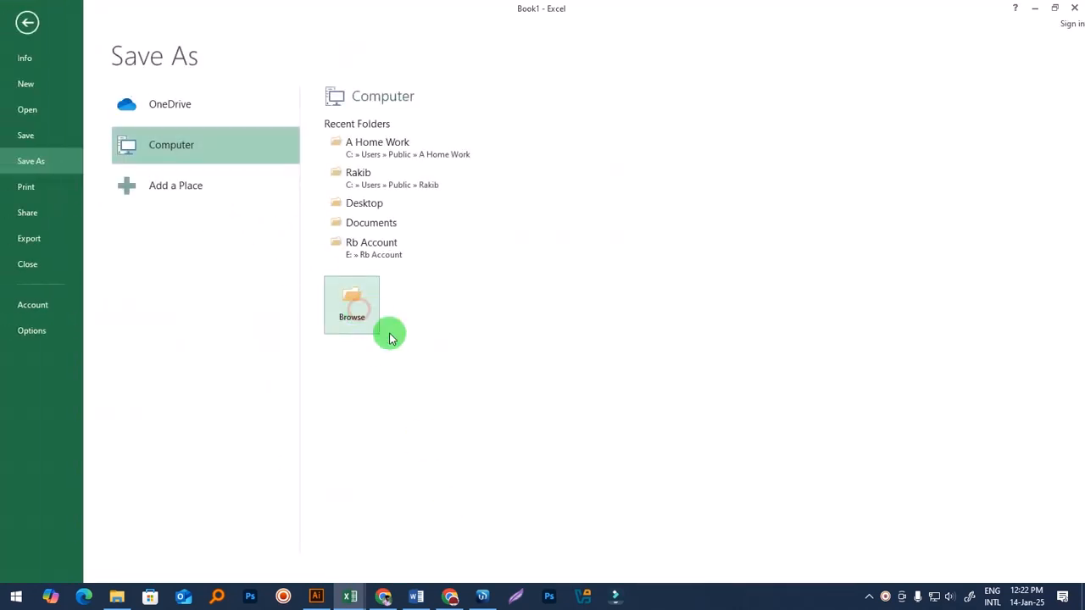
pyautogui.moveTo(102, 178); pyautogui.dragTo(109, 215)
pyautogui.click(55, 219)
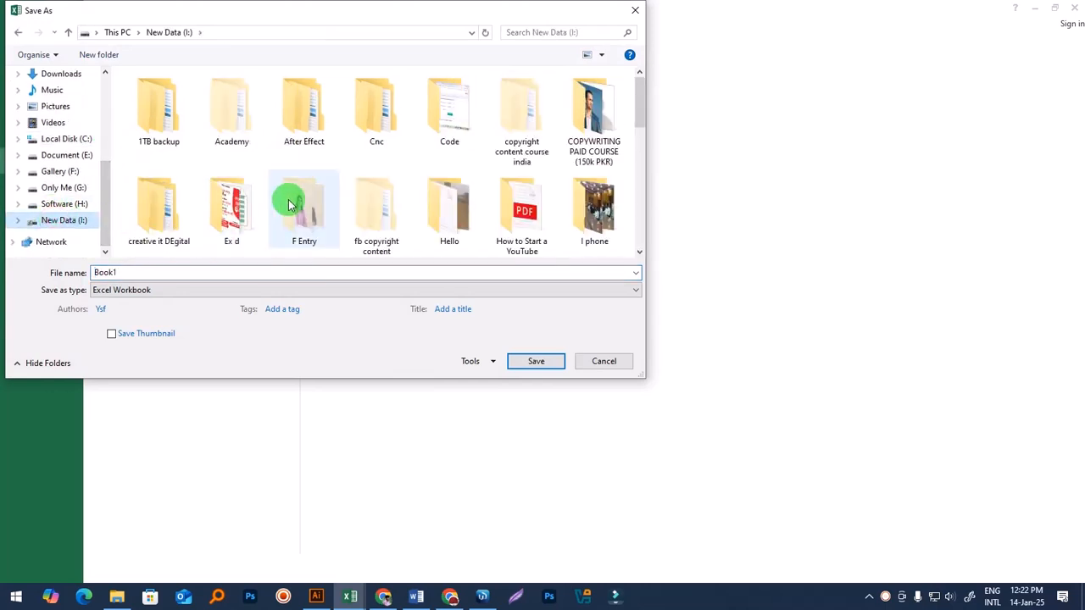
pyautogui.scroll(-3, 288, 203)
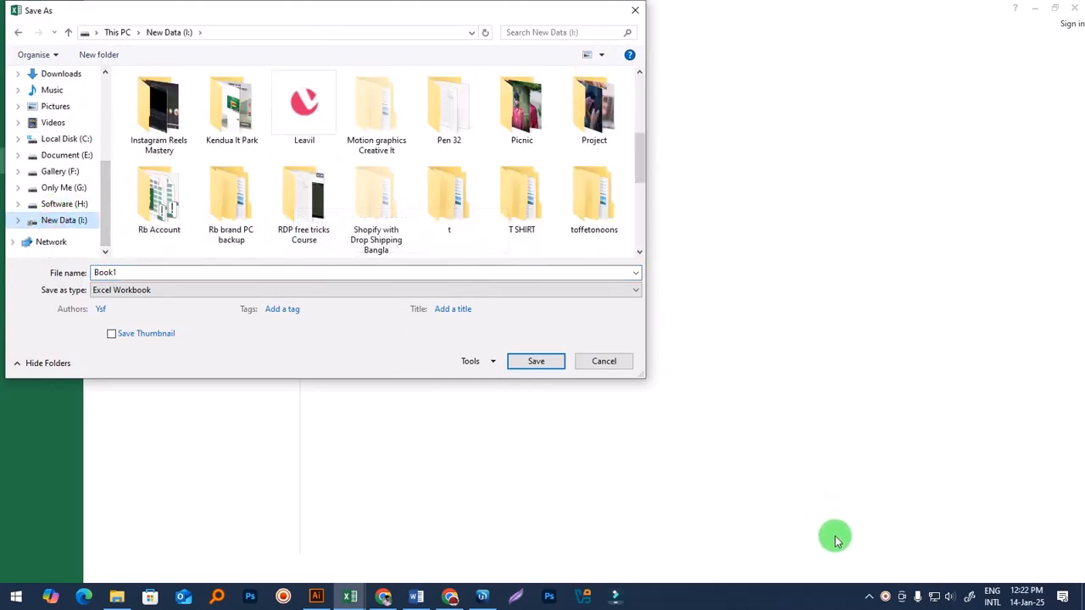